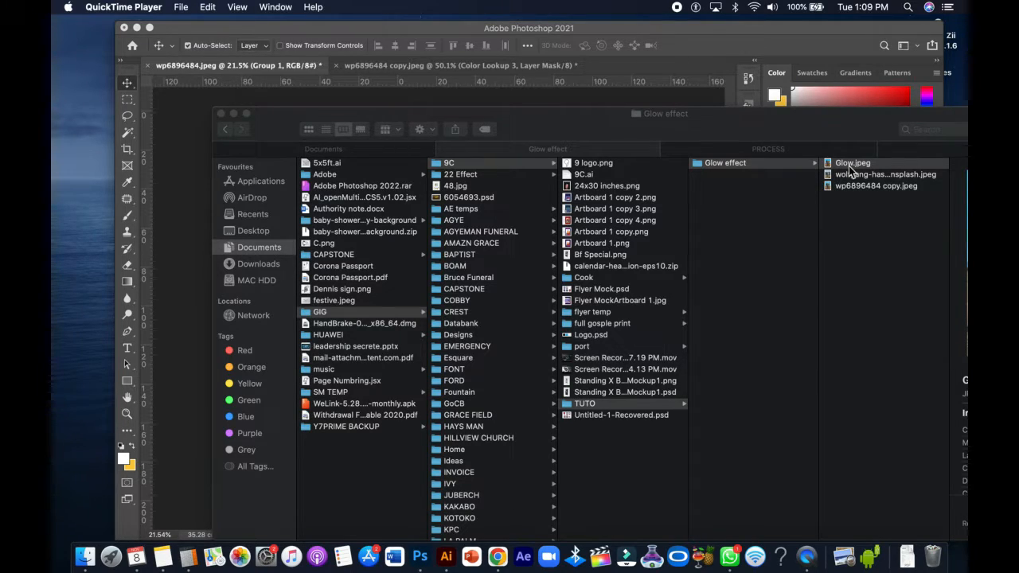
Step: Preview Glow.jpeg in the Glow effect folder and open it with Adobe Photoshop 2021
click(848, 164)
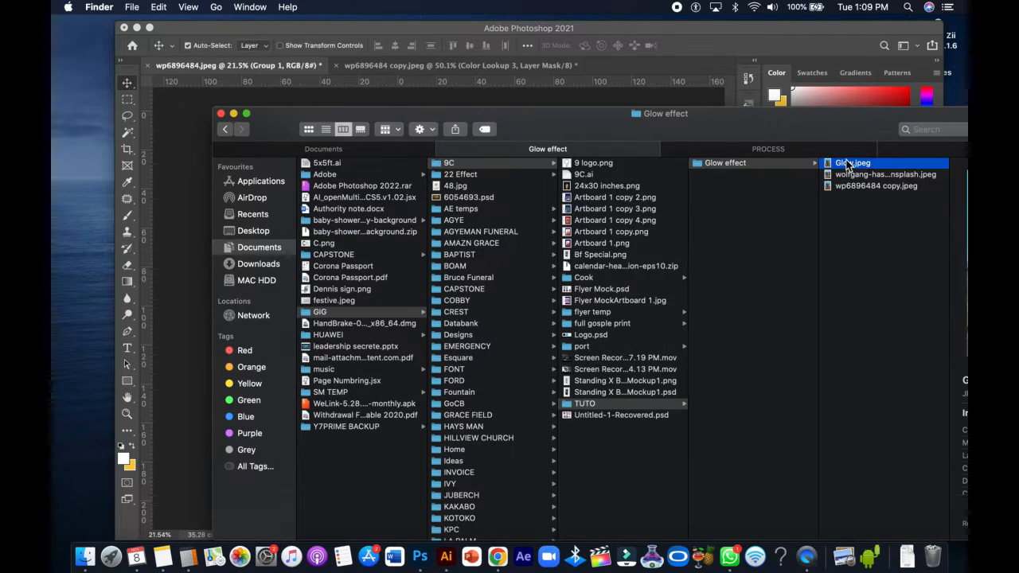
key(space)
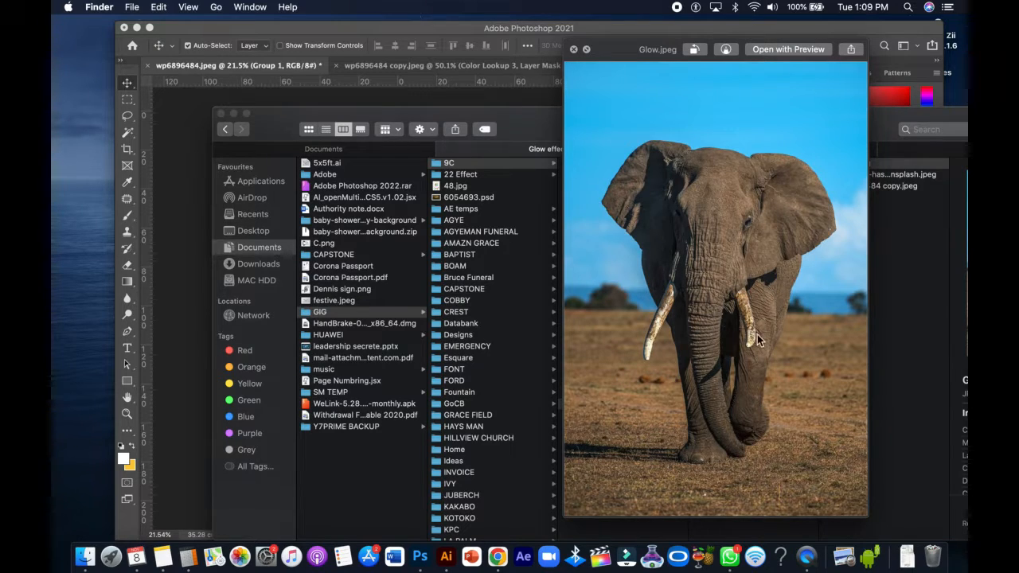
key(space)
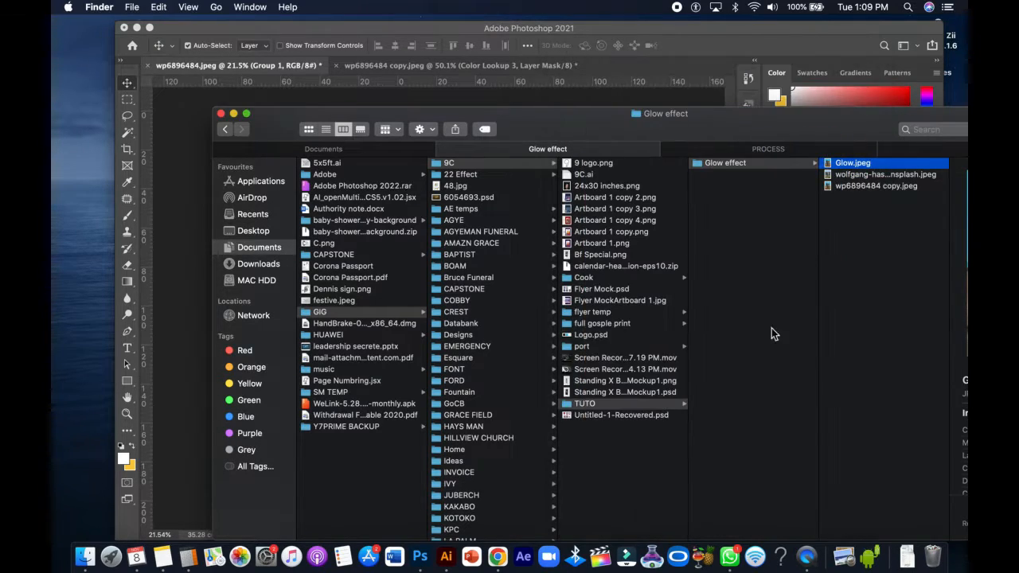
right_click(848, 165)
mouse_move(727, 182)
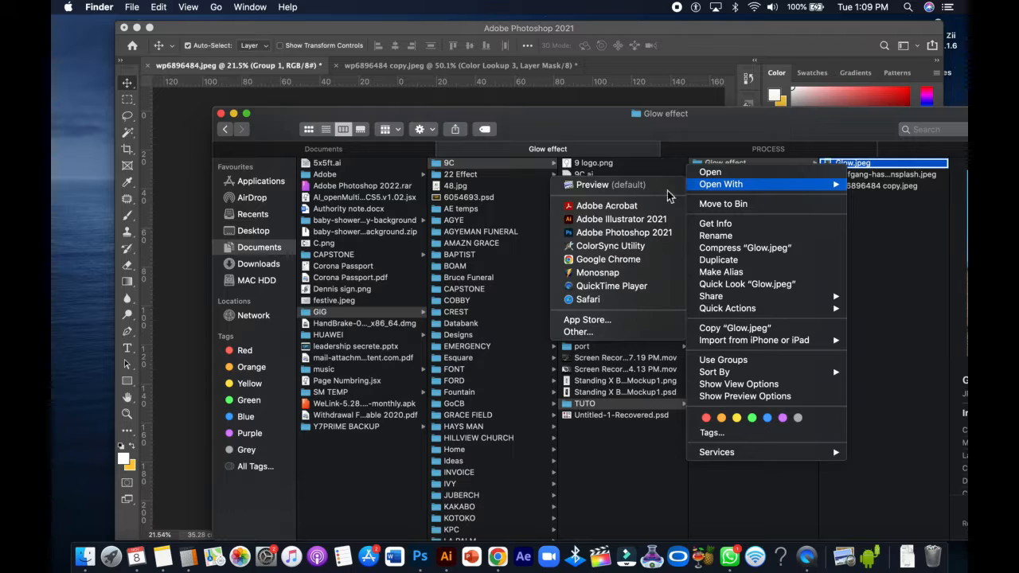
click(613, 233)
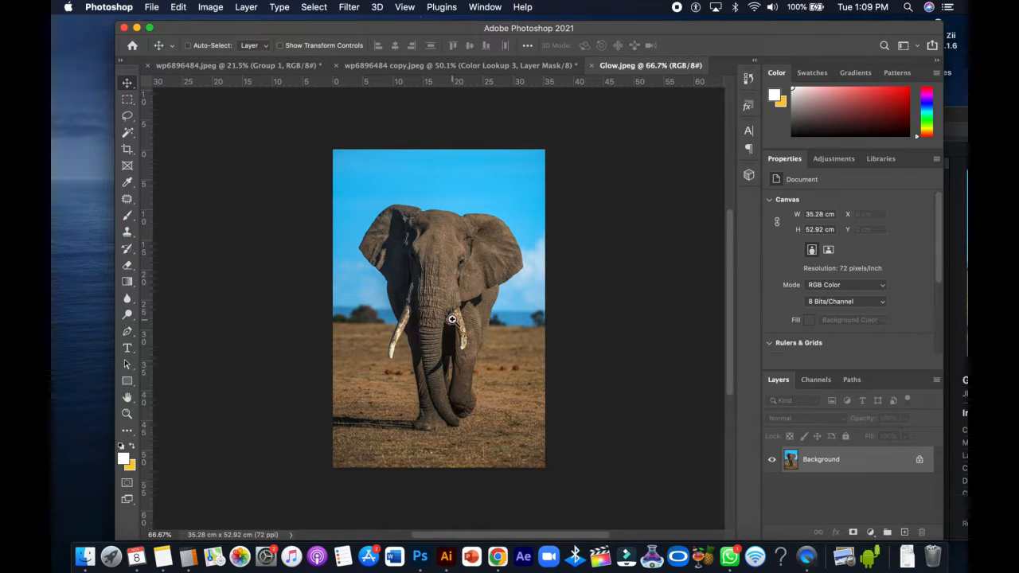
Step: Unlock the background layer, duplicate it and rename the copy "Duplicate"
scroll(472, 319, up, 2)
scroll(471, 319, down, 1)
click(920, 461)
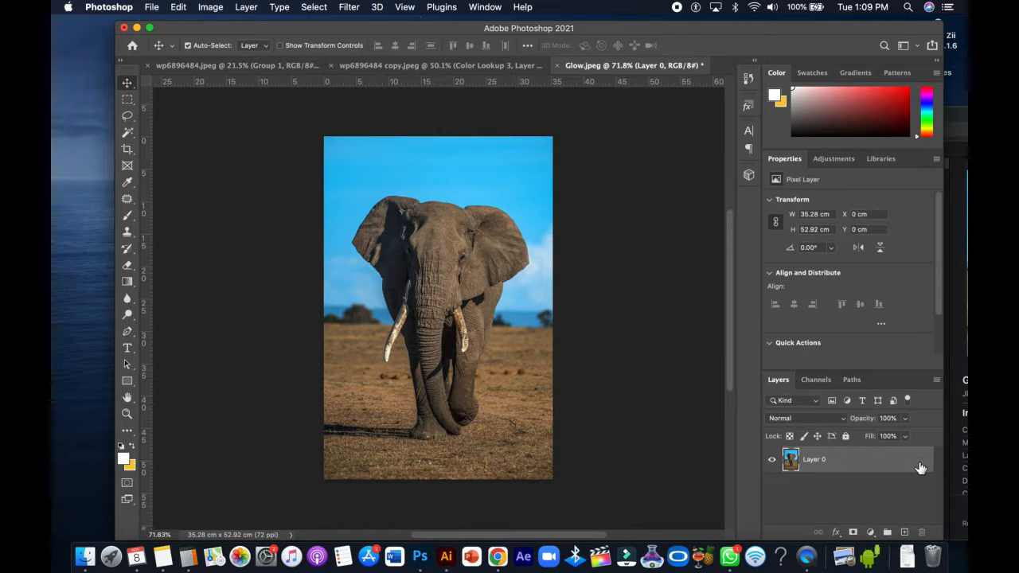
key(ctrl+j)
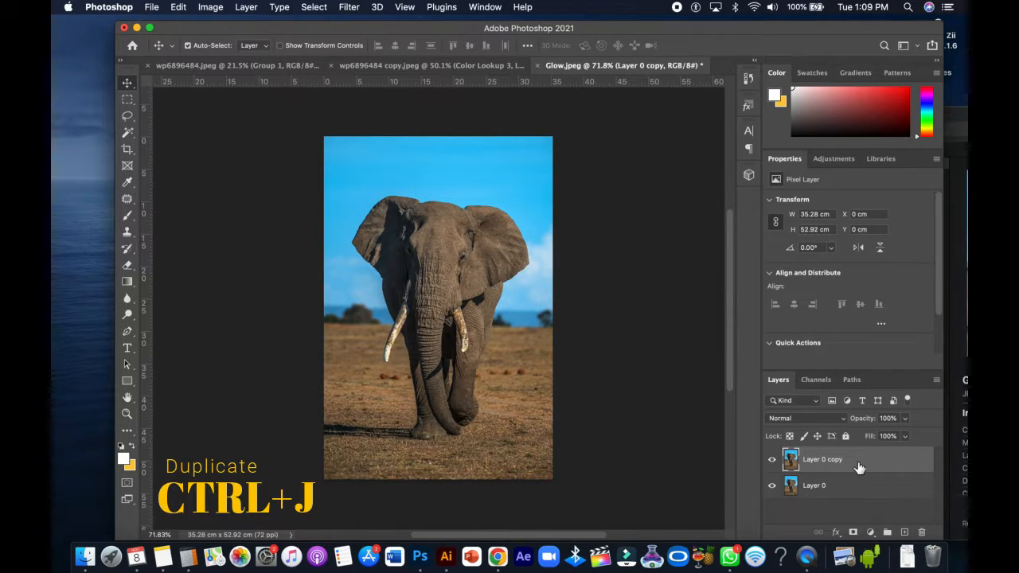
double_click(816, 462)
text(Duplicate)
key(Return)
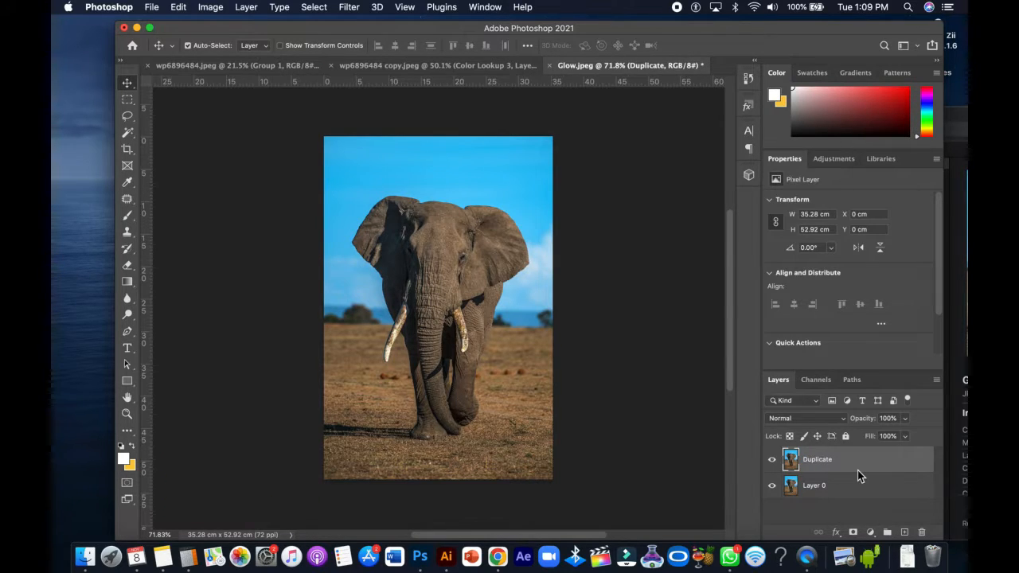
Step: Select the elephant on the Duplicate layer with the automatic Subject selection
mouse_move(467, 306)
mouse_down()
mouse_move(486, 304)
mouse_move(469, 303)
mouse_up()
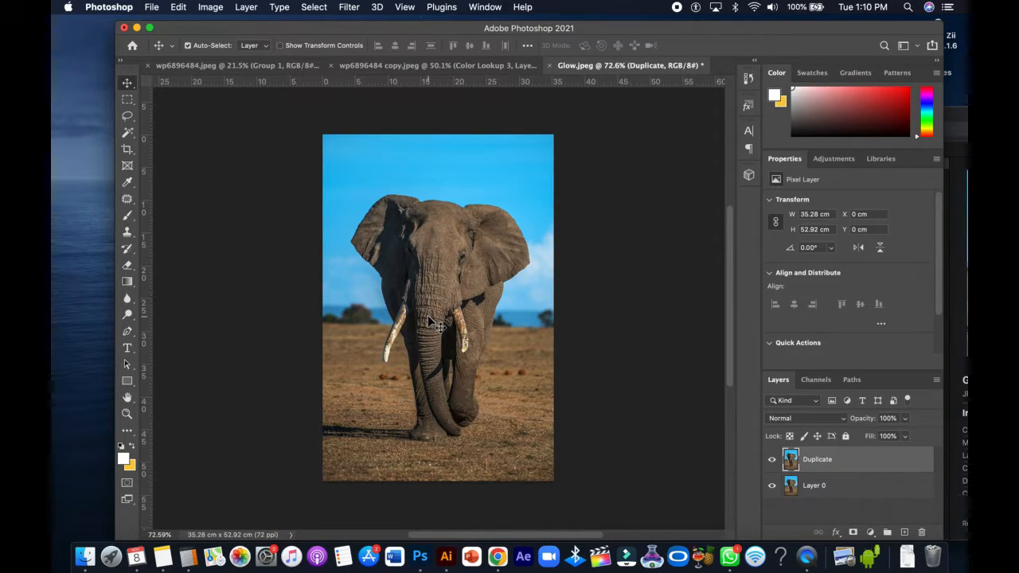
click(314, 8)
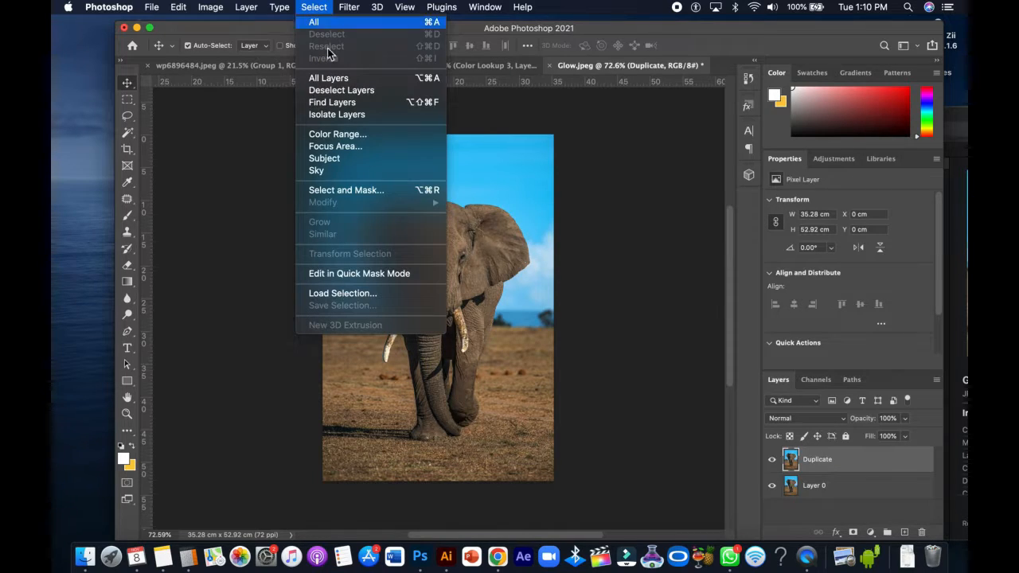
click(351, 159)
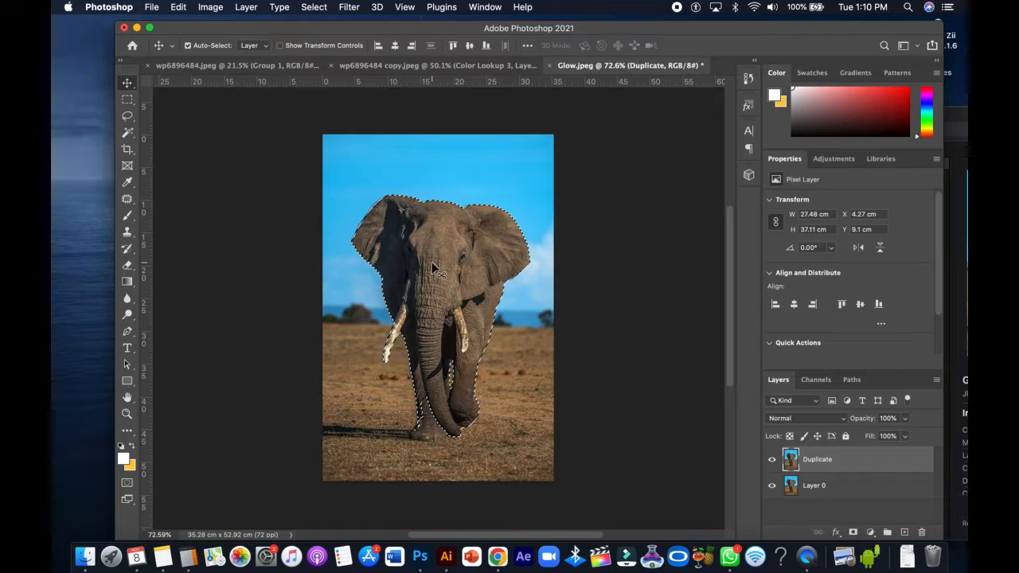
Step: Add the missing lower part of the elephant's front leg and foot to the selection with the Quick Selection tool
drag(432, 217, 463, 225)
scroll(475, 467, down, 5)
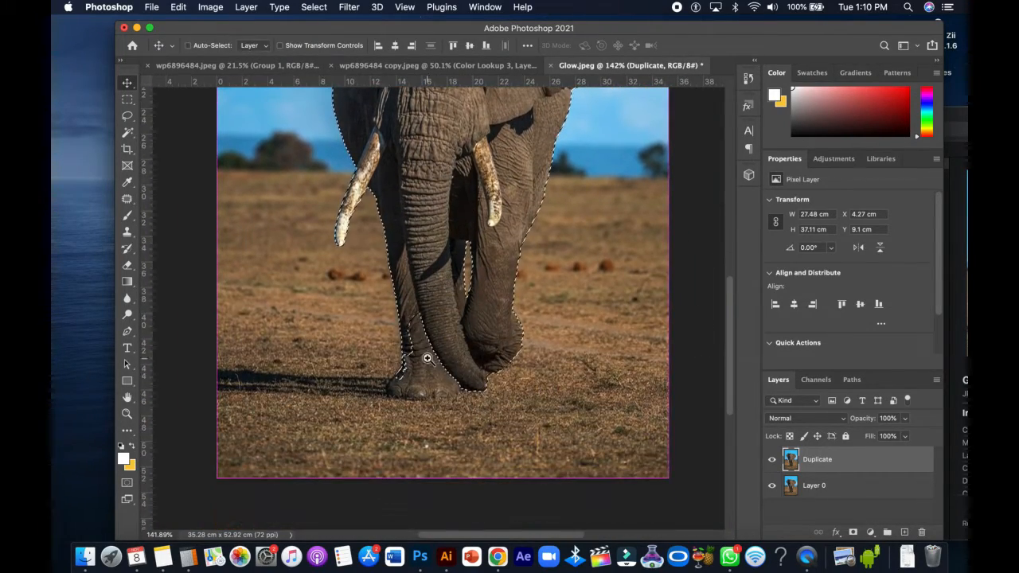
drag(425, 356, 477, 353)
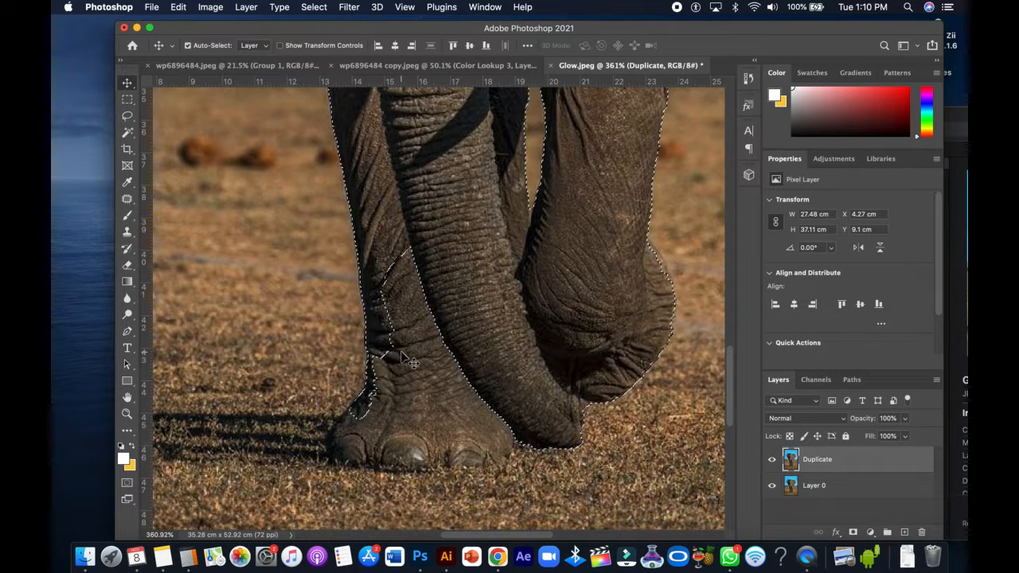
click(127, 132)
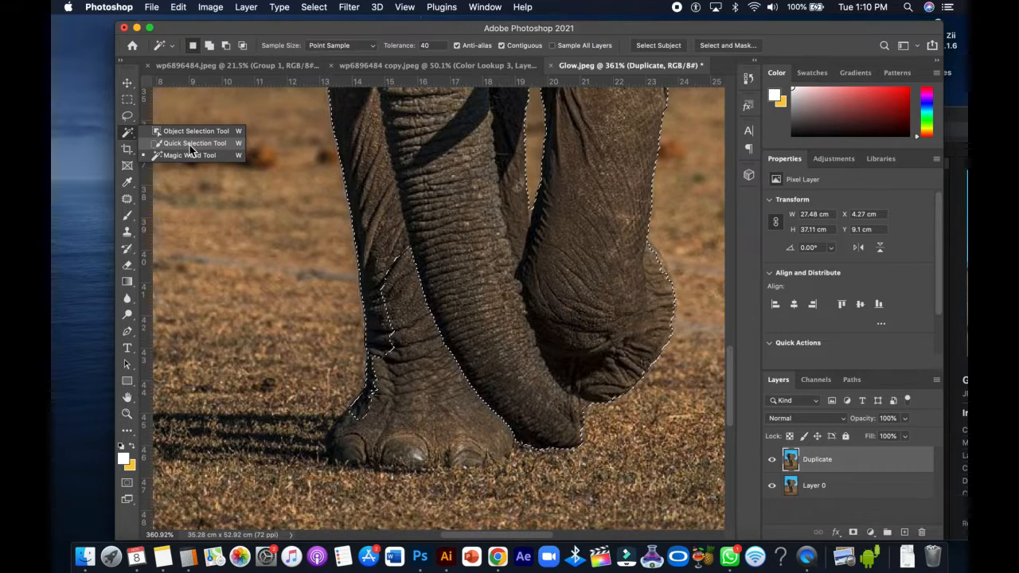
click(189, 145)
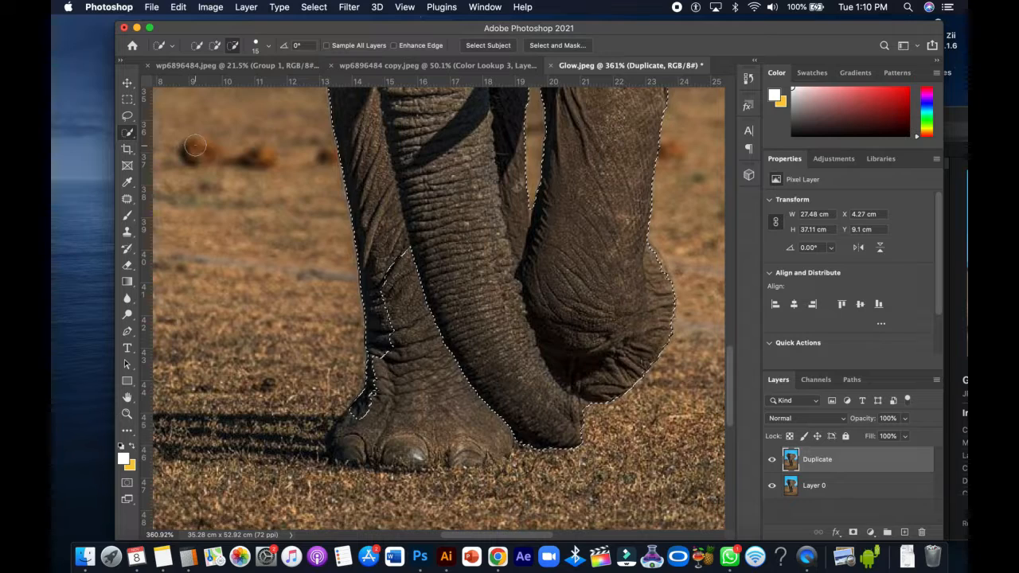
click(216, 46)
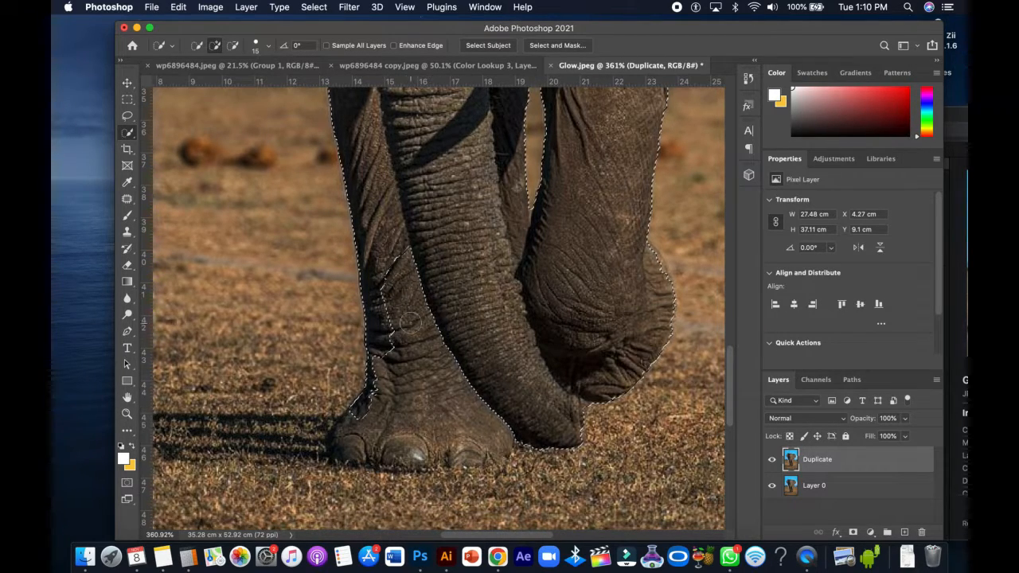
mouse_move(397, 279)
mouse_down()
mouse_move(402, 255)
mouse_move(423, 320)
mouse_move(410, 327)
mouse_move(423, 307)
mouse_move(449, 364)
mouse_move(394, 362)
mouse_move(380, 408)
mouse_up()
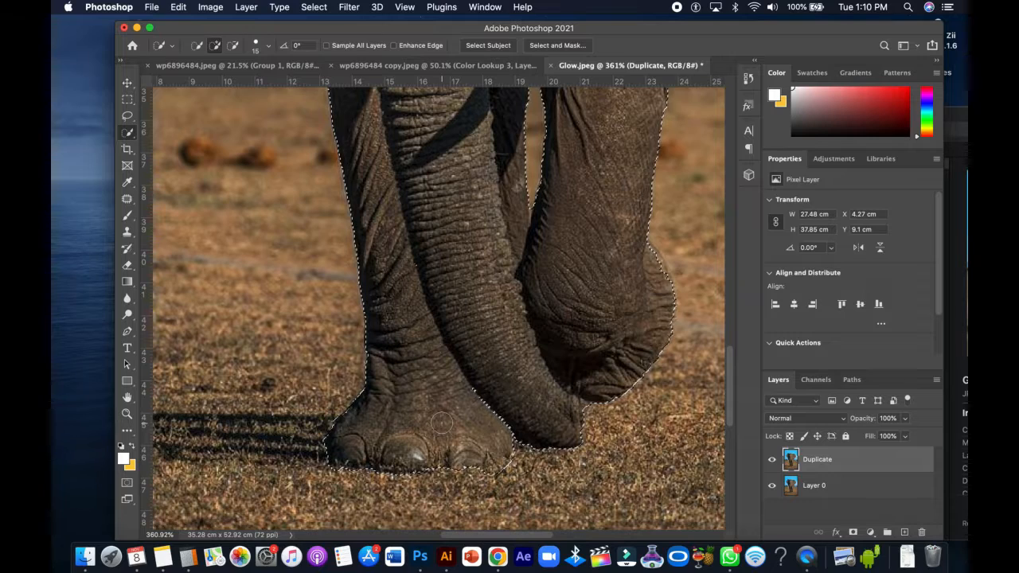
Step: Copy the selected elephant and paste it onto its own layer
key(super+minus)
key(super+minus)
key(super+minus)
key(super+minus)
key(super+minus)
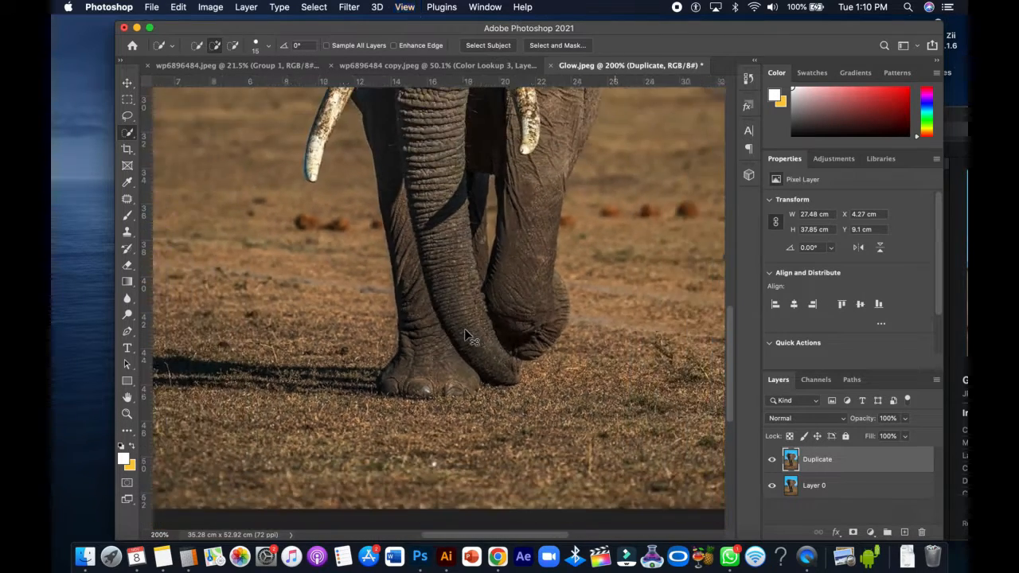
key(super+0)
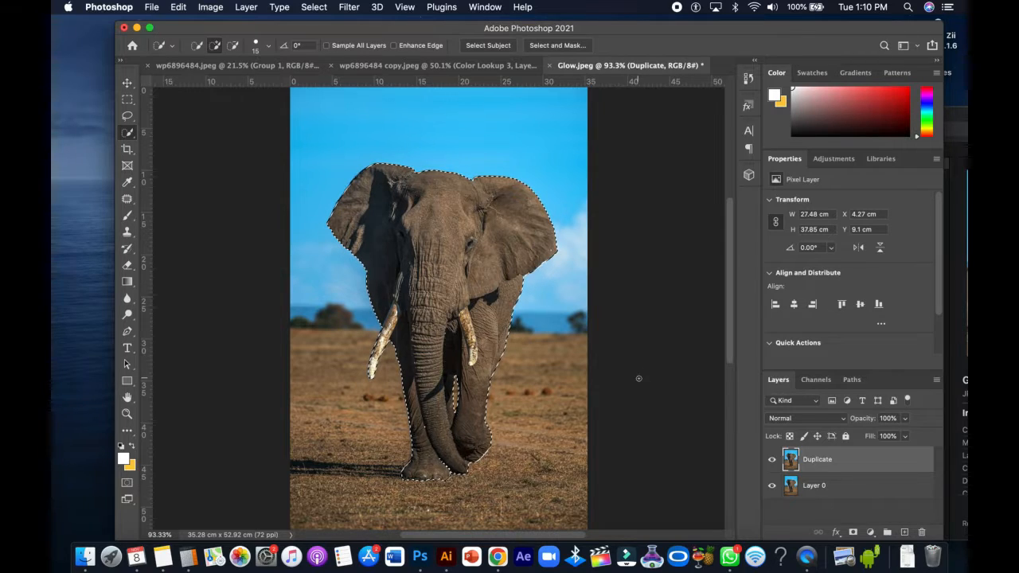
key(super+c)
key(super+v)
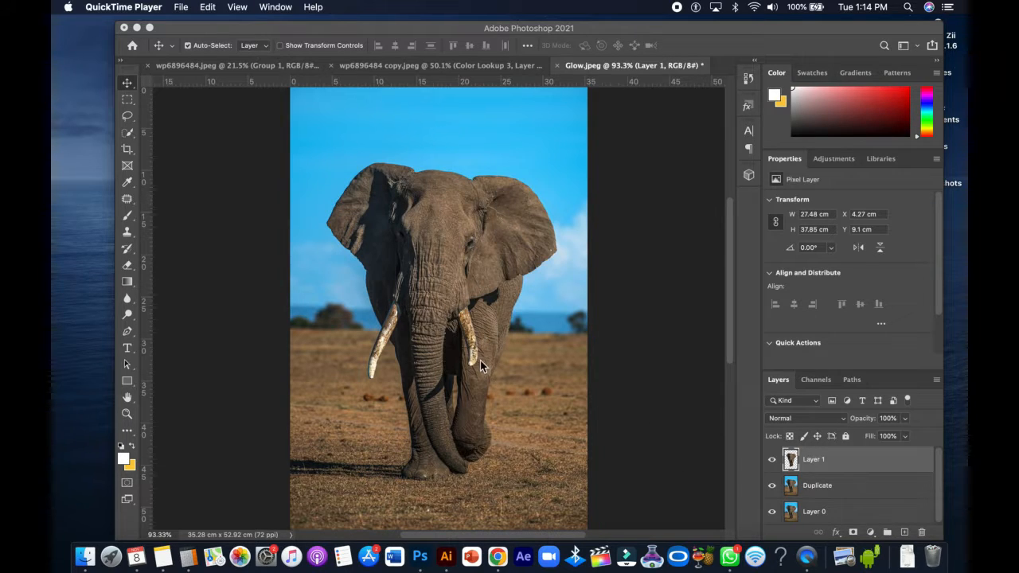
Step: Start a Pen tool path at the upper end of the tusk left of the trunk, tracing around its root
click(390, 340)
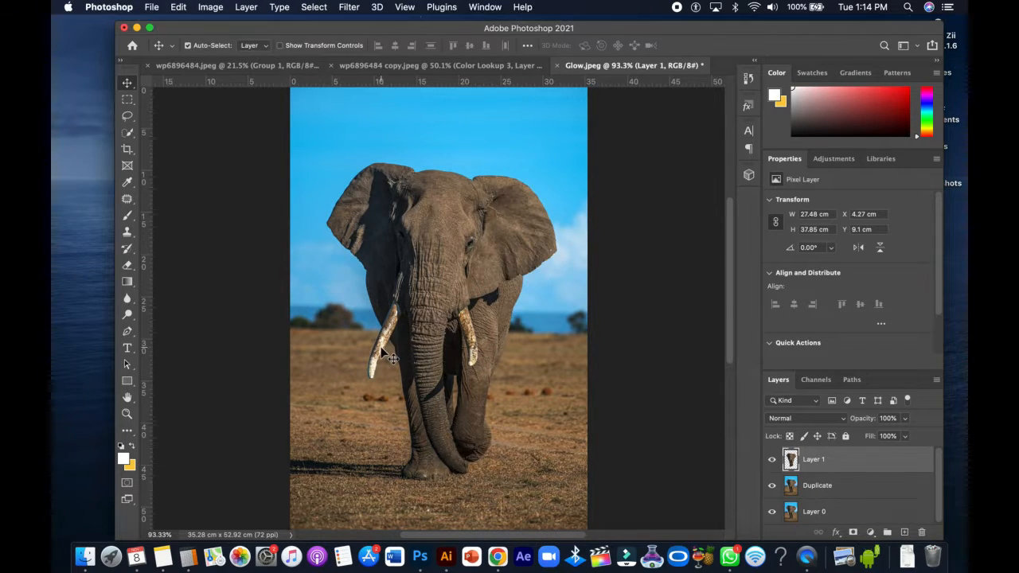
scroll(386, 343, up, 5)
key(p)
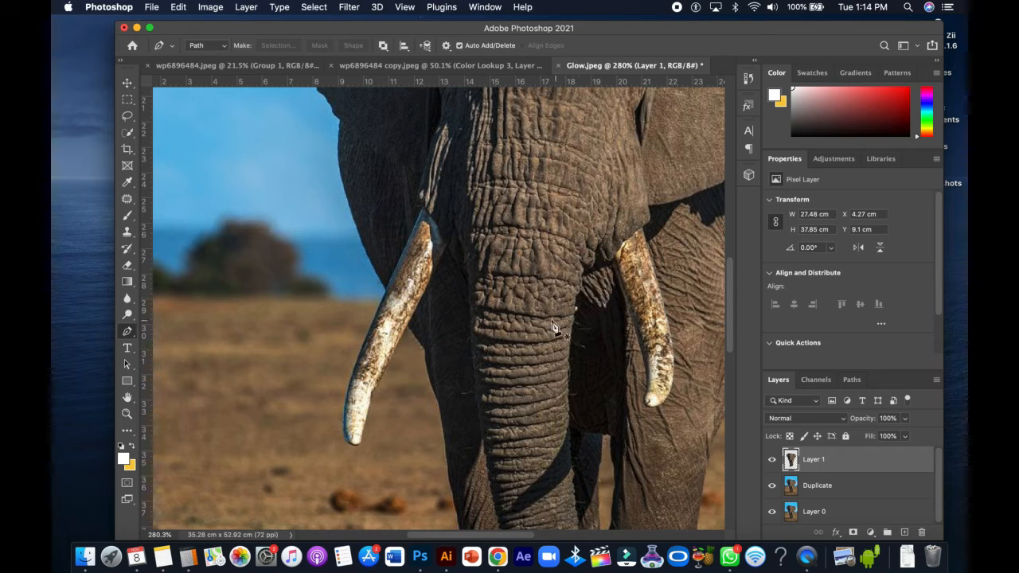
scroll(437, 265, up, 1)
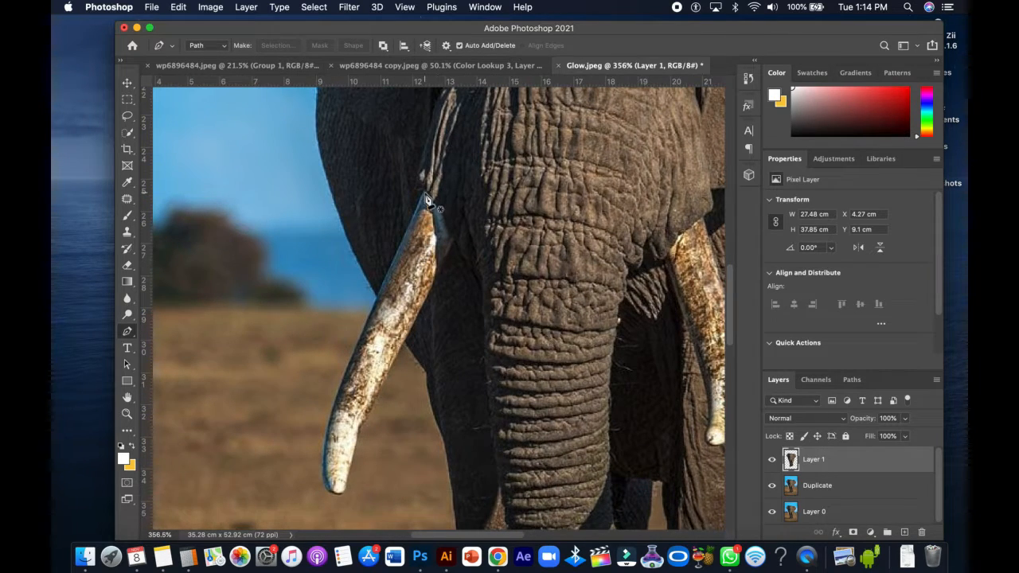
scroll(428, 199, up, 1)
drag(426, 190, 436, 209)
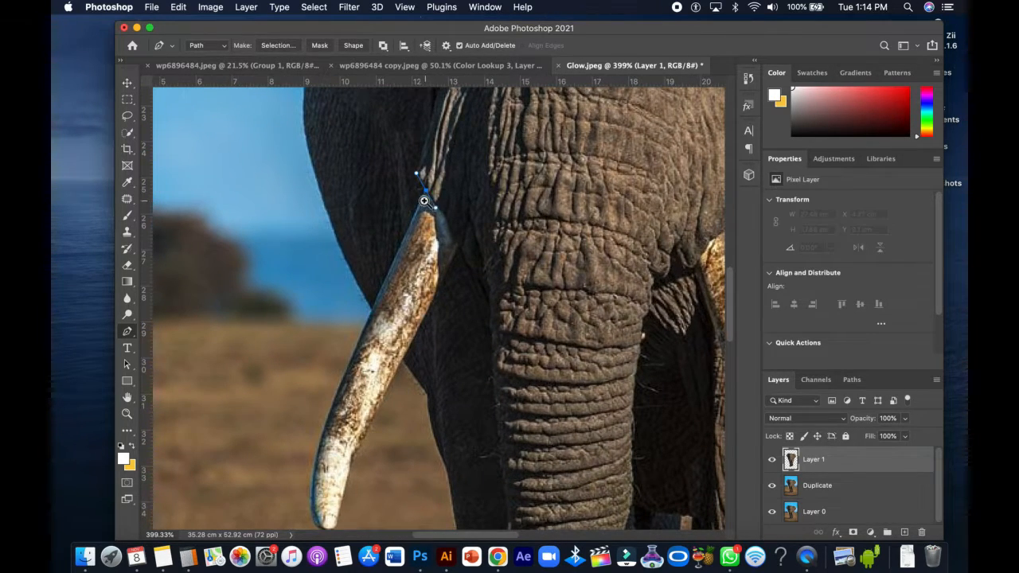
scroll(424, 200, up, 5)
click(473, 235)
scroll(417, 229, down, 1)
scroll(437, 228, down, 1)
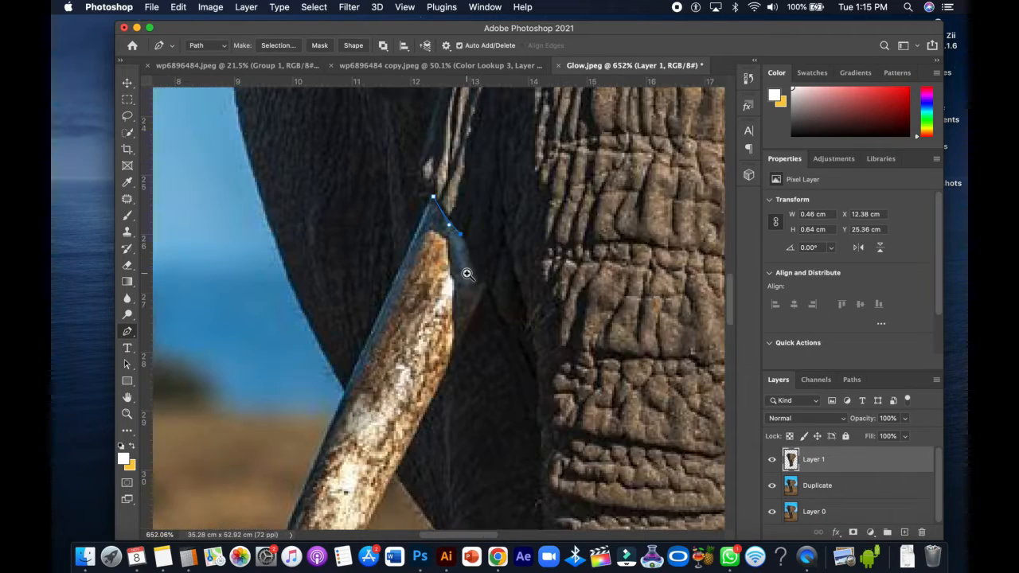
click(476, 271)
click(486, 284)
scroll(488, 298, down, 3)
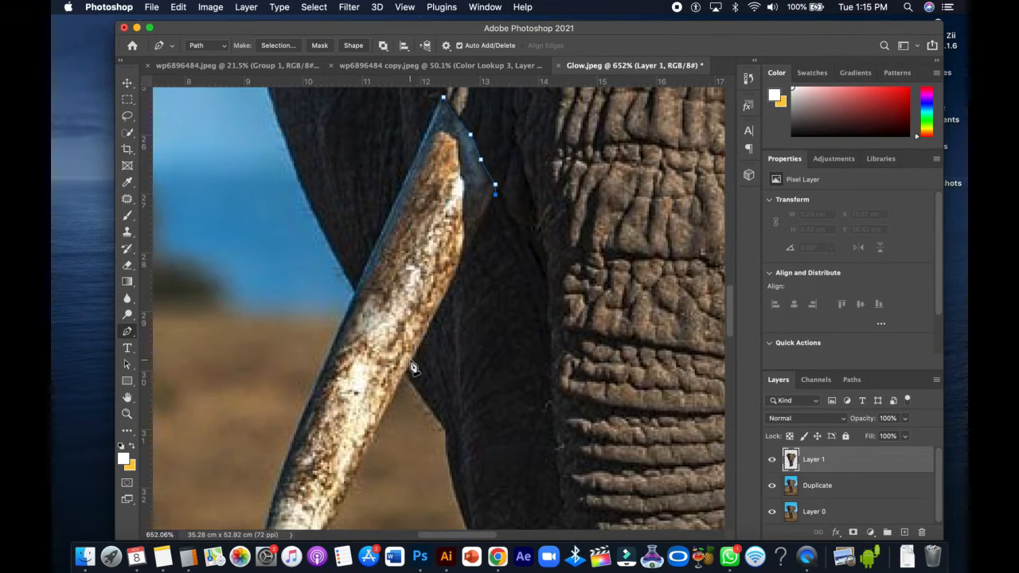
Step: Continue the path down the left tusk, around its tip and back up, closing it at the first anchor point
click(410, 362)
scroll(410, 361, down, 5)
drag(347, 370, 328, 425)
drag(320, 464, 313, 470)
drag(278, 437, 272, 407)
drag(328, 222, 347, 169)
scroll(328, 222, up, 5)
drag(370, 261, 392, 213)
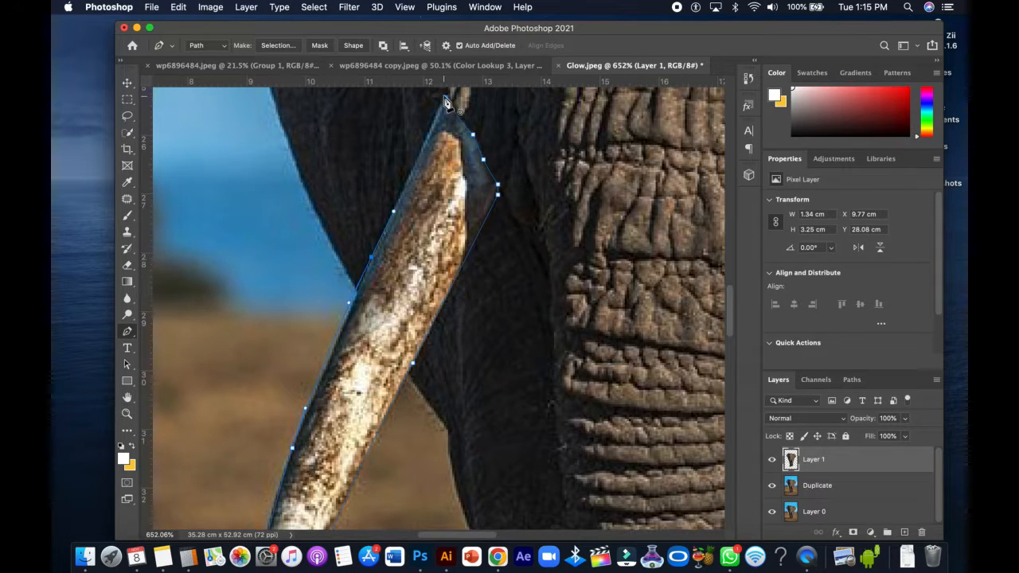
click(445, 96)
key(super+Return)
Step: Complete the Pen path around the right tusk and turn both tusk paths into a selection
scroll(382, 215, down, 5)
scroll(510, 249, up, 4)
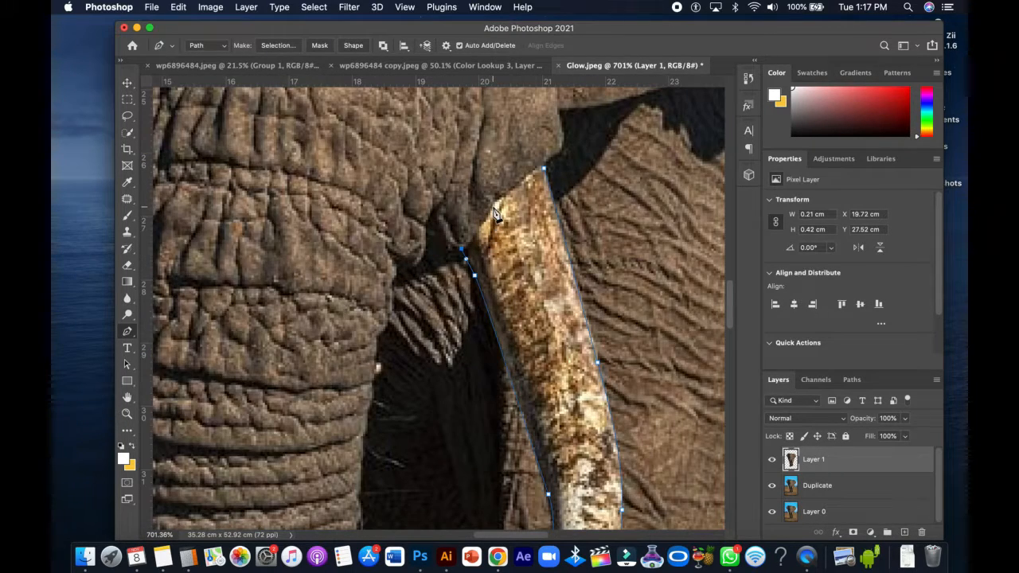
click(501, 194)
click(540, 169)
scroll(541, 168, down, 5)
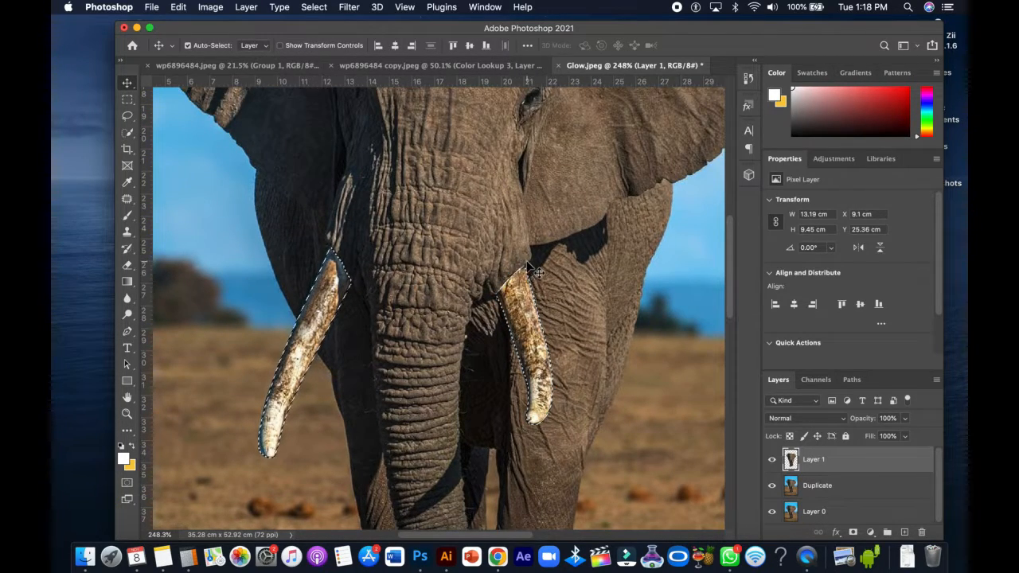
Step: Copy the two selected tusks from Layer 1 to a new layer
scroll(514, 257, down, 3)
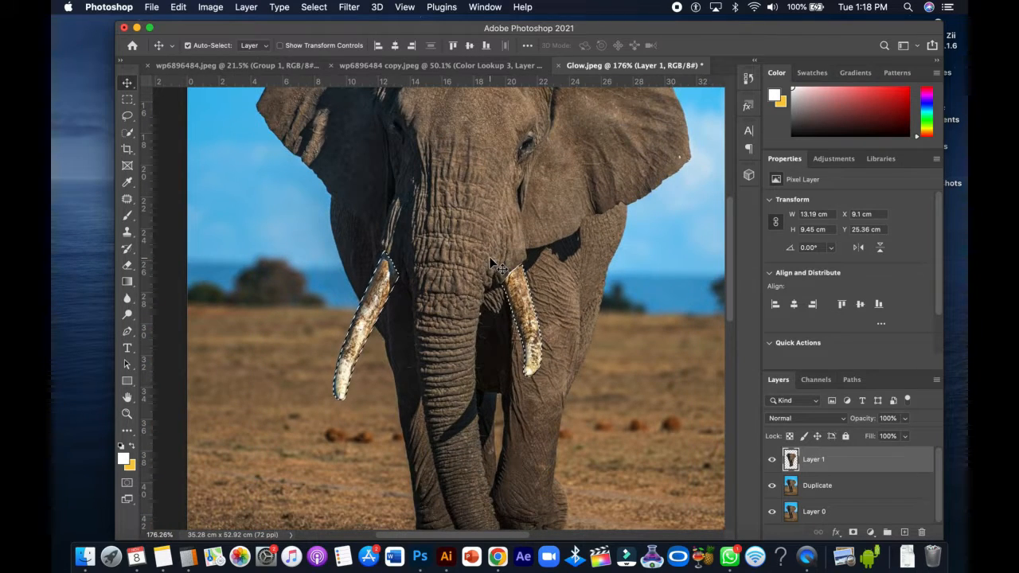
key(super+semicolon)
key(super+j)
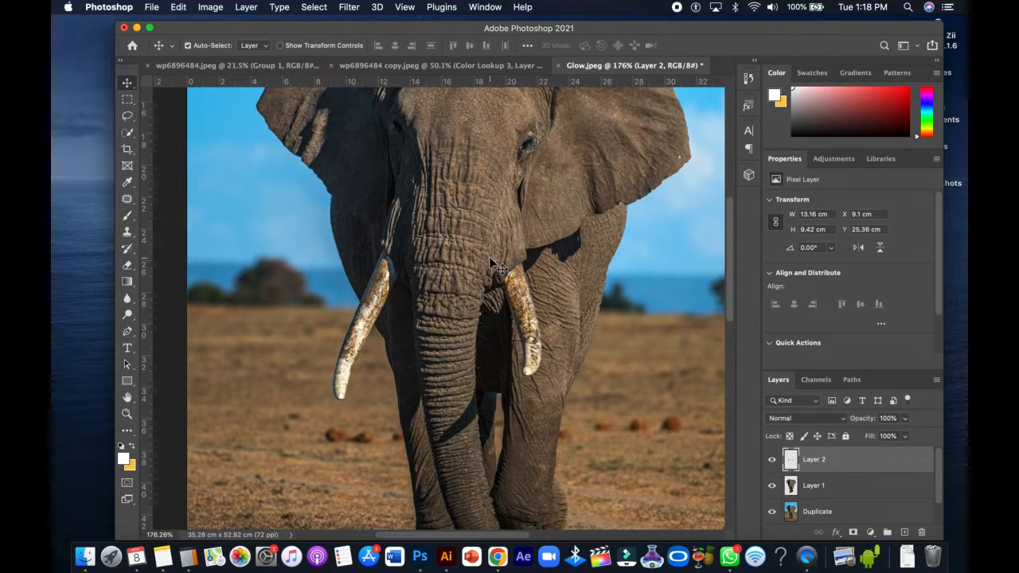
scroll(522, 281, down, 4)
scroll(625, 399, up, 3)
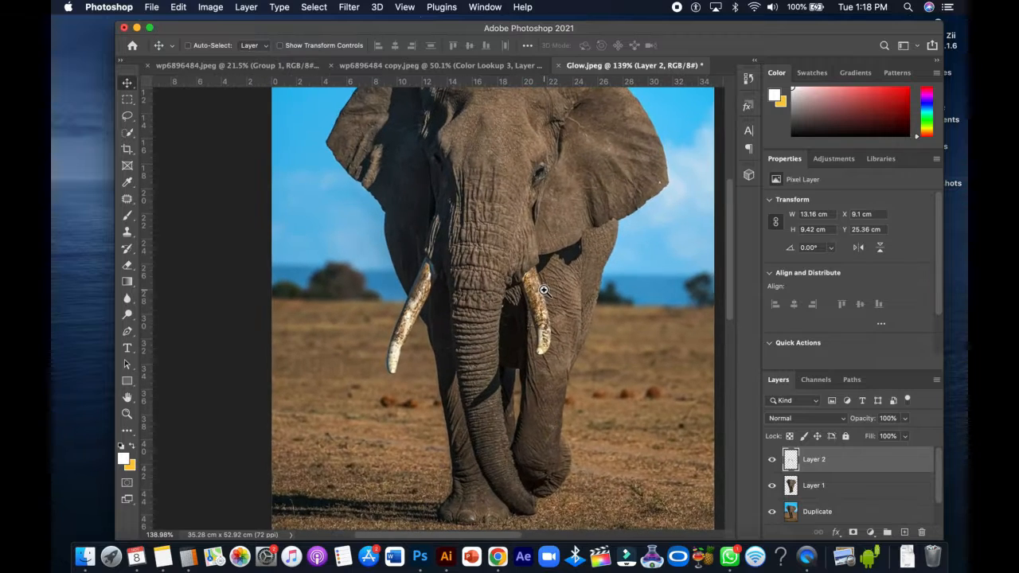
scroll(460, 307, down, 3)
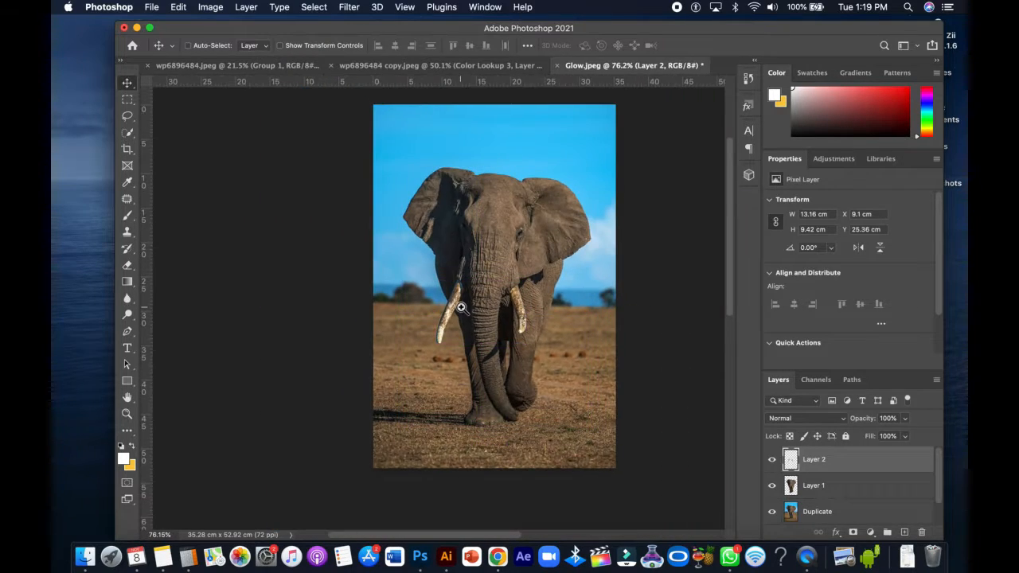
Step: Add a Color Lookup adjustment layer directly above the Duplicate layer, using the Moonlight.3DL 3D LUT
super+click(586, 373)
scroll(561, 255, down, 2)
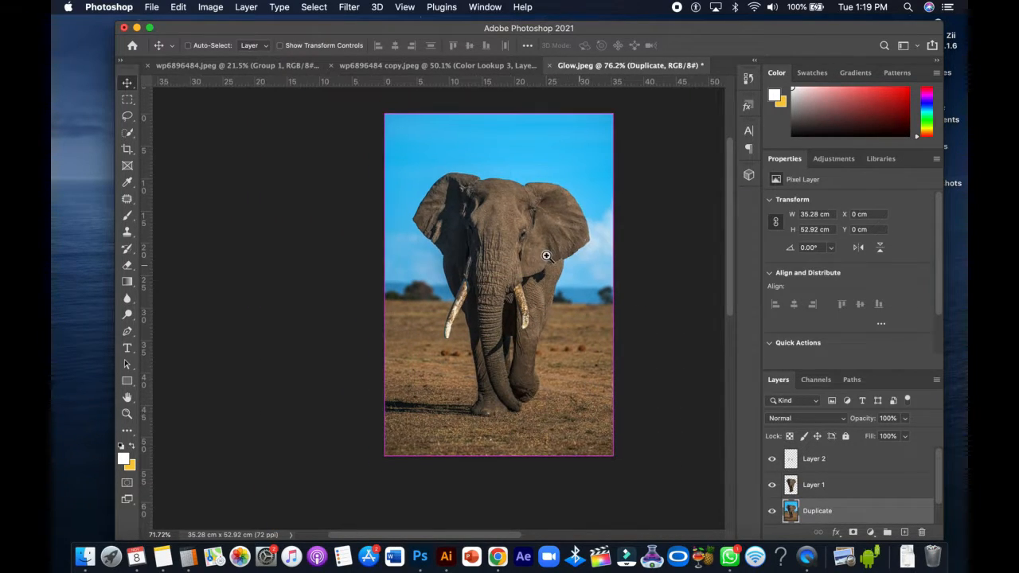
scroll(561, 312, up, 2)
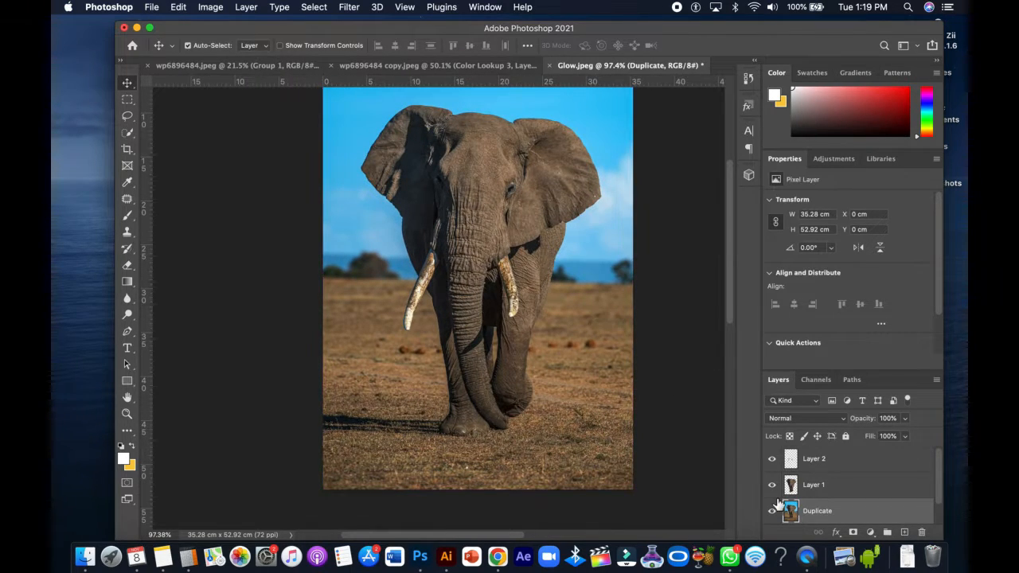
scroll(804, 502, down, 1)
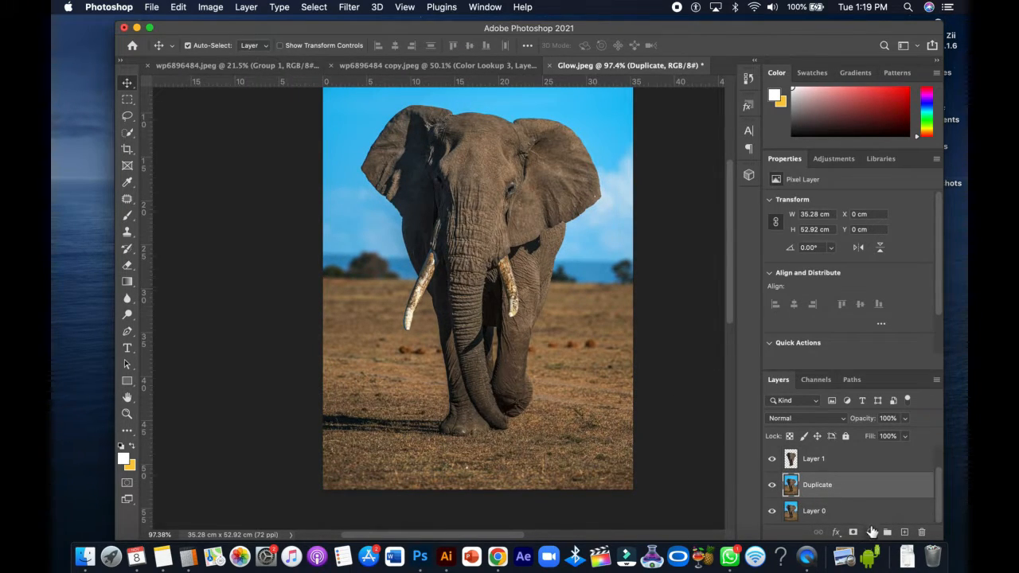
click(871, 531)
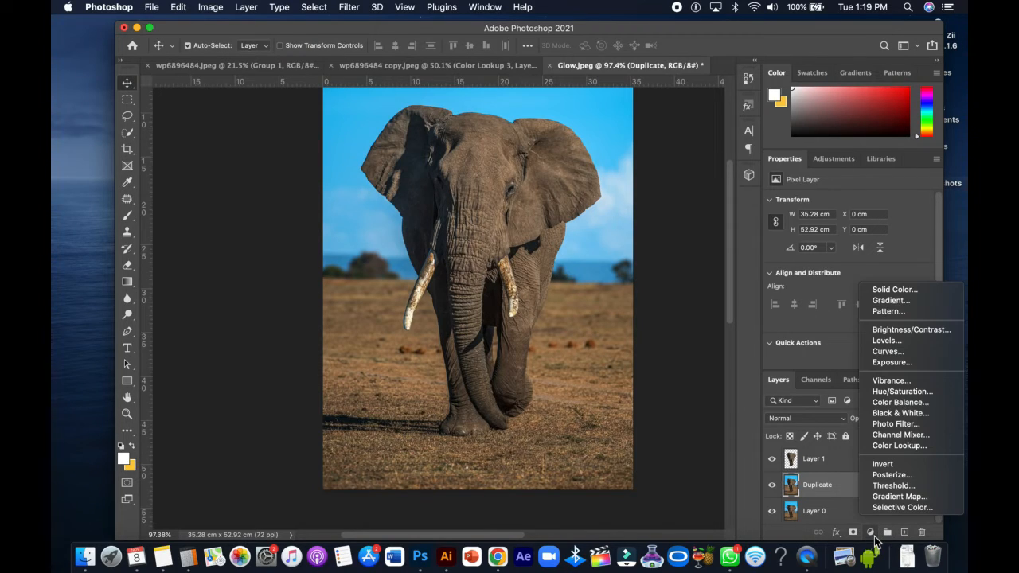
click(904, 451)
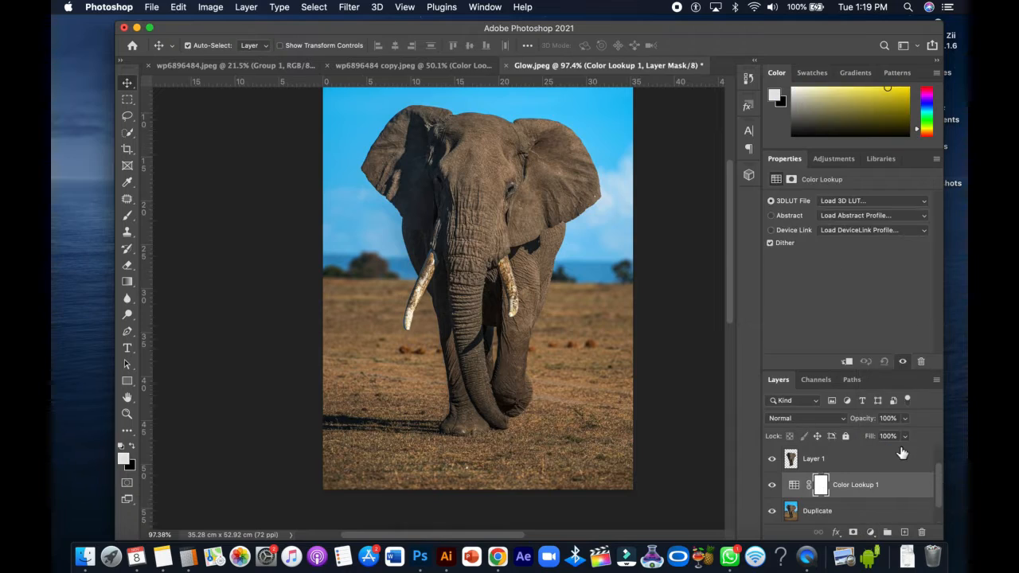
click(878, 201)
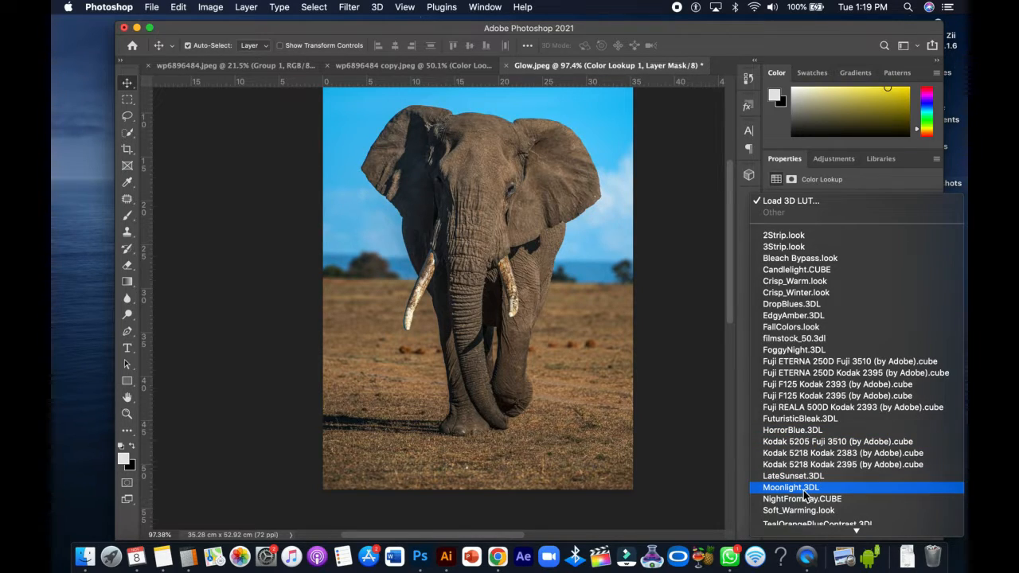
click(796, 487)
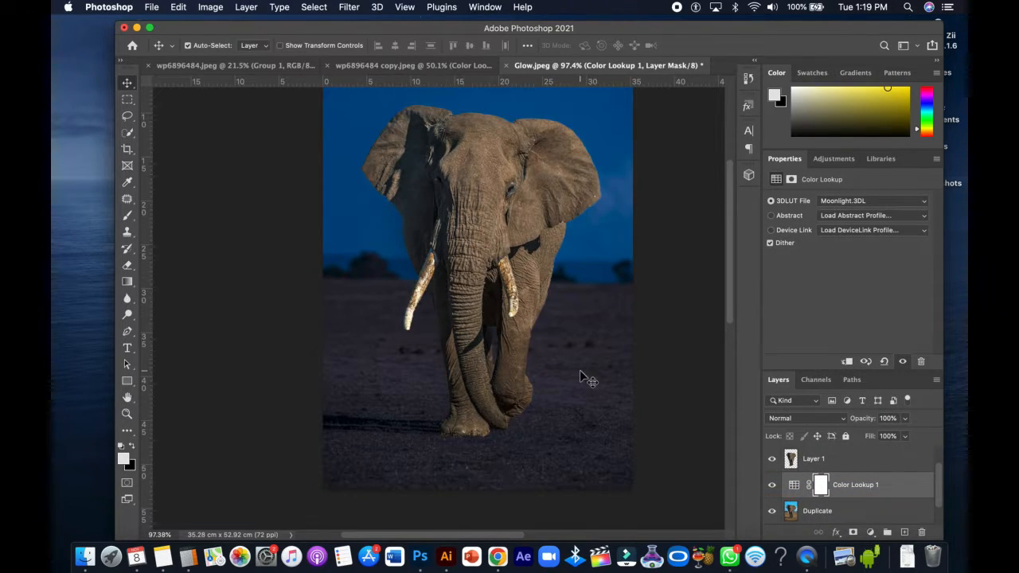
Step: Merge the Color Lookup adjustment layer with the Duplicate layer beneath it
drag(537, 349, 495, 348)
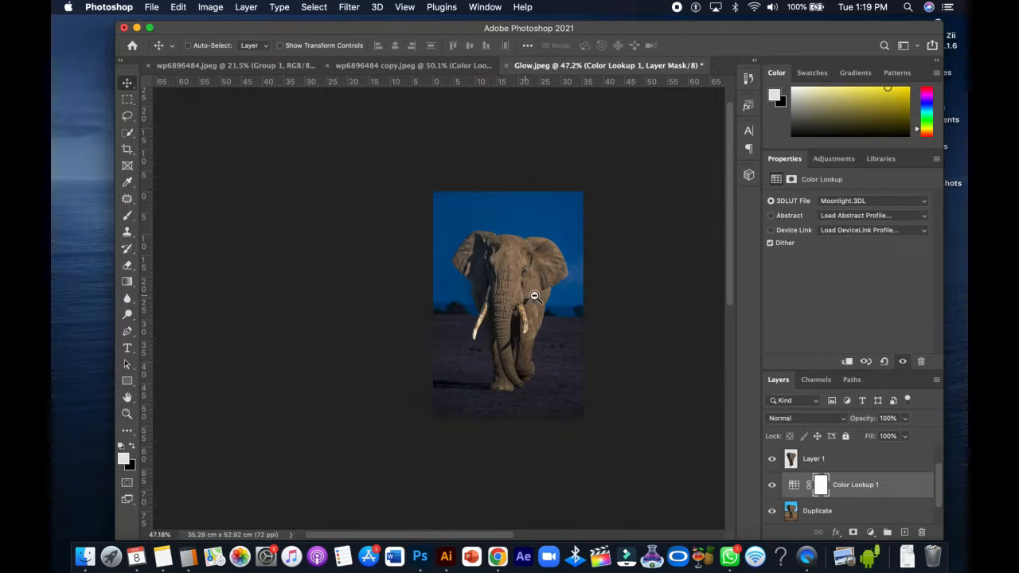
drag(534, 296, 553, 297)
scroll(842, 498, down, 1)
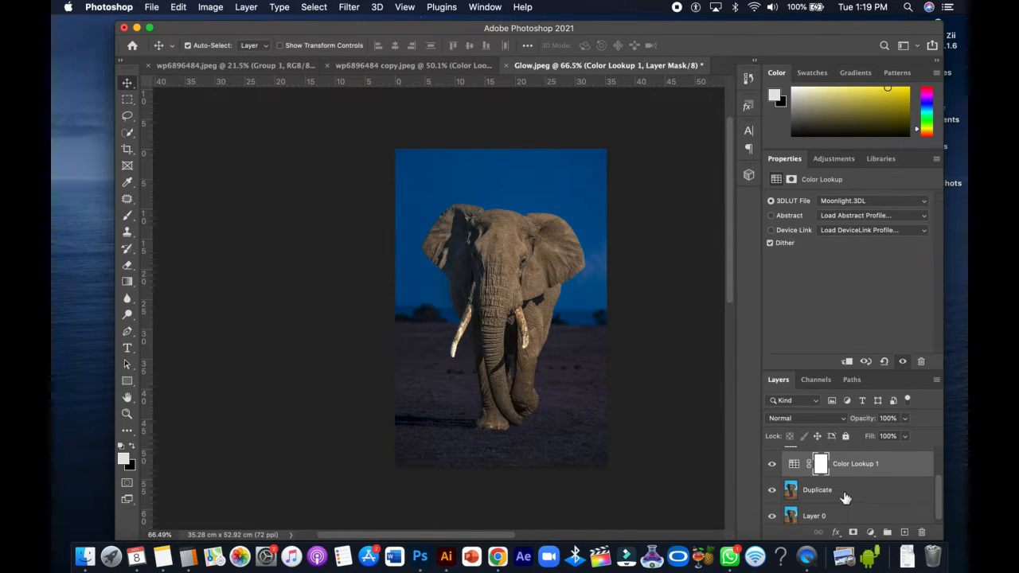
click(857, 497)
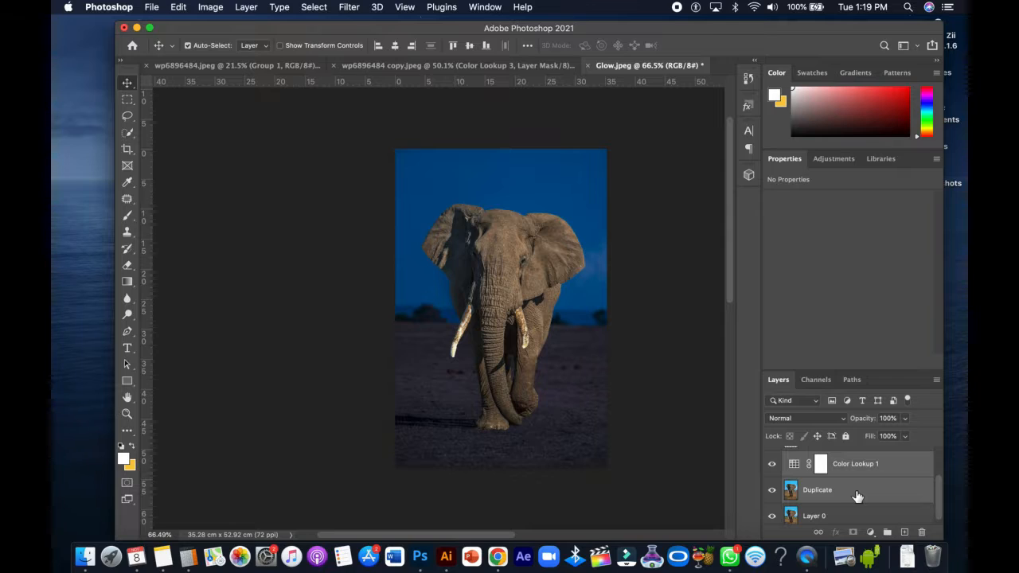
right_click(858, 495)
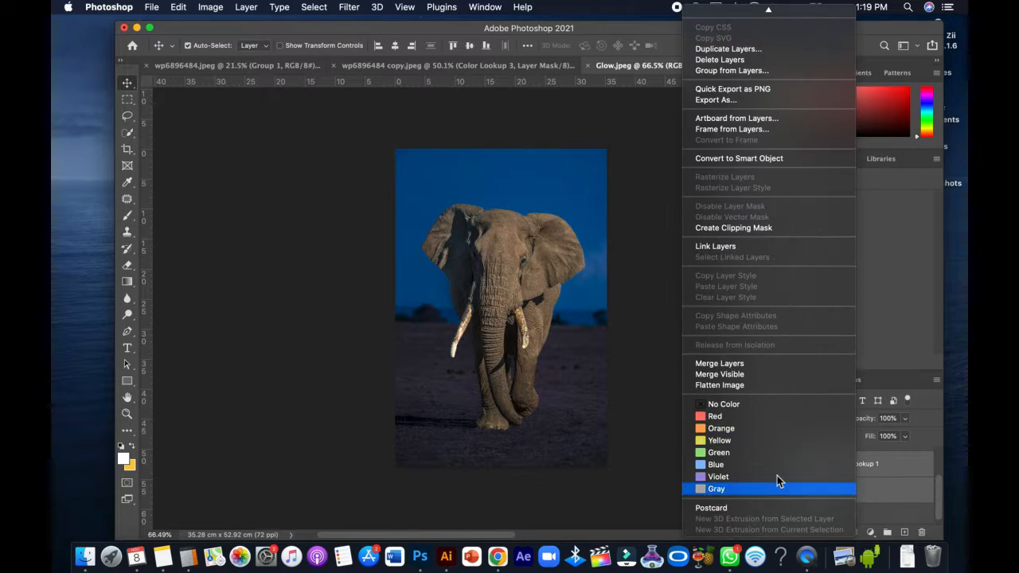
click(731, 366)
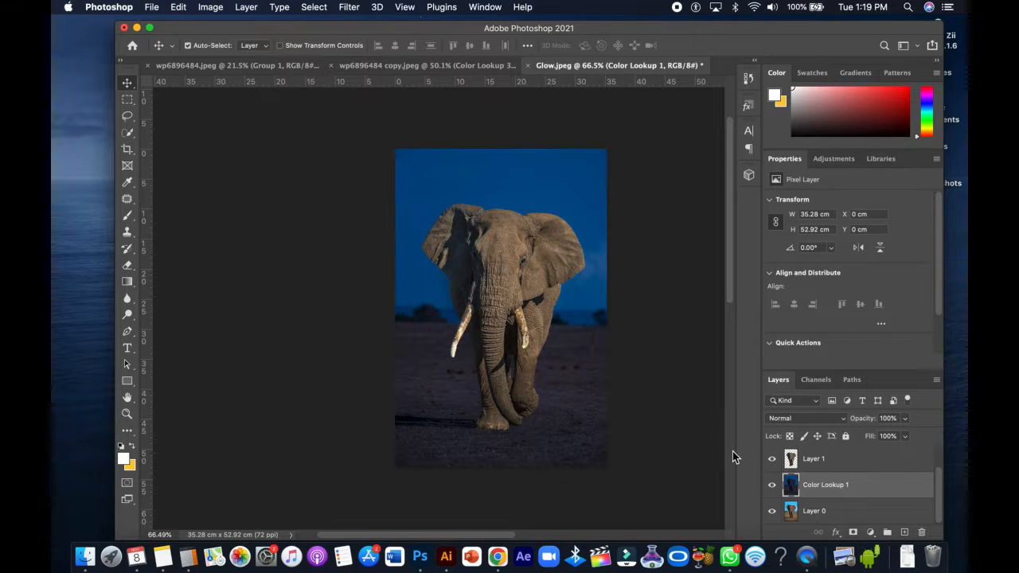
Step: Apply Curves to the tusks on Layer 2, raising the shadows at input 57 to output 126 and holding down the highlights
scroll(827, 476, up, 2)
click(823, 466)
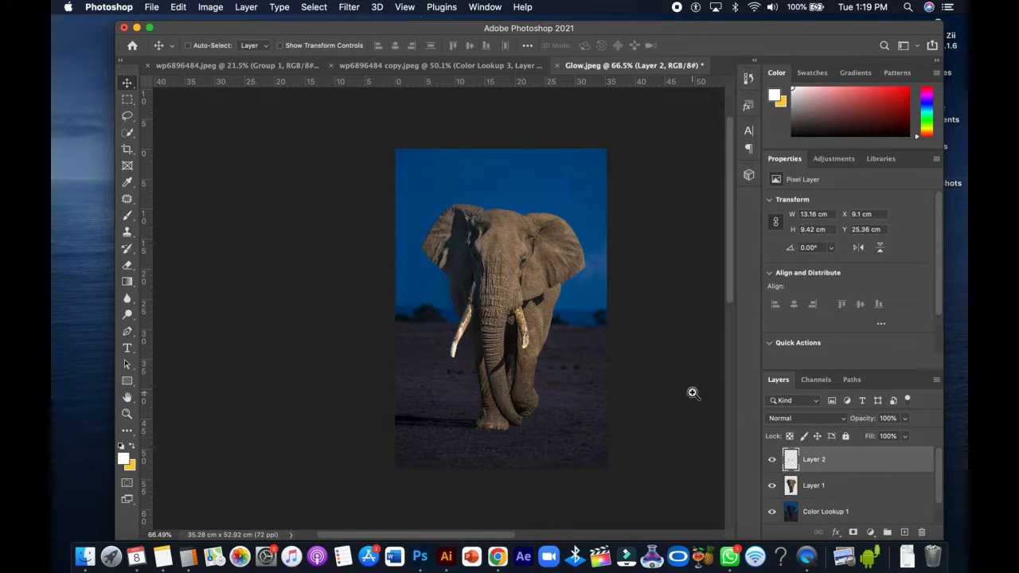
drag(516, 302, 539, 303)
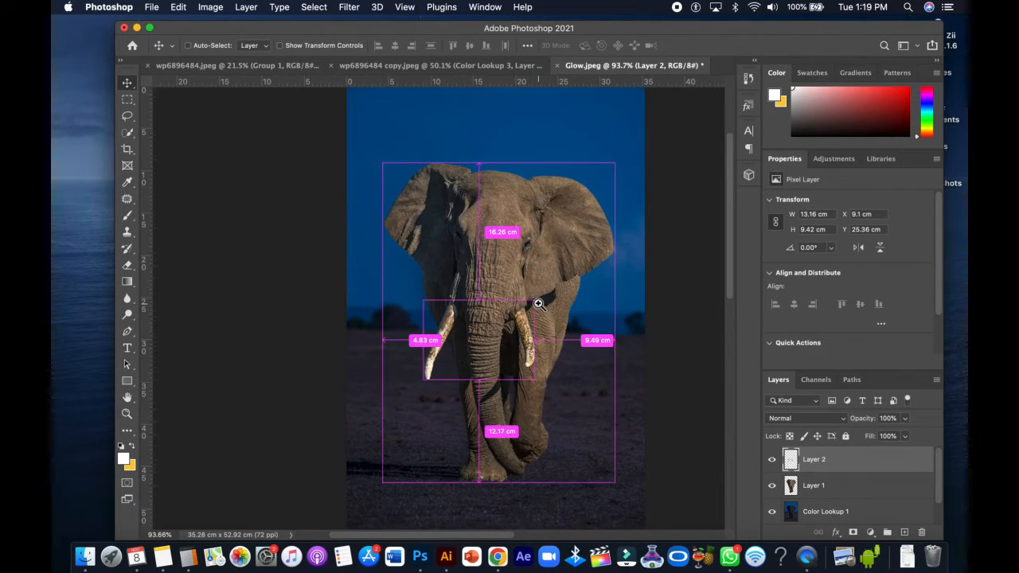
drag(478, 321, 506, 323)
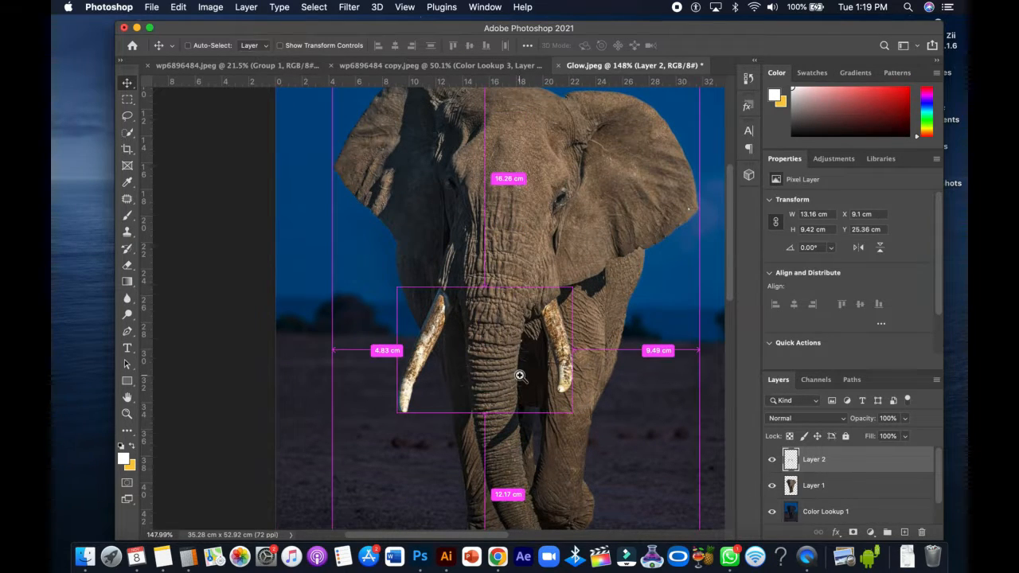
mouse_move(482, 339)
mouse_down()
mouse_move(517, 338)
mouse_move(492, 339)
mouse_up()
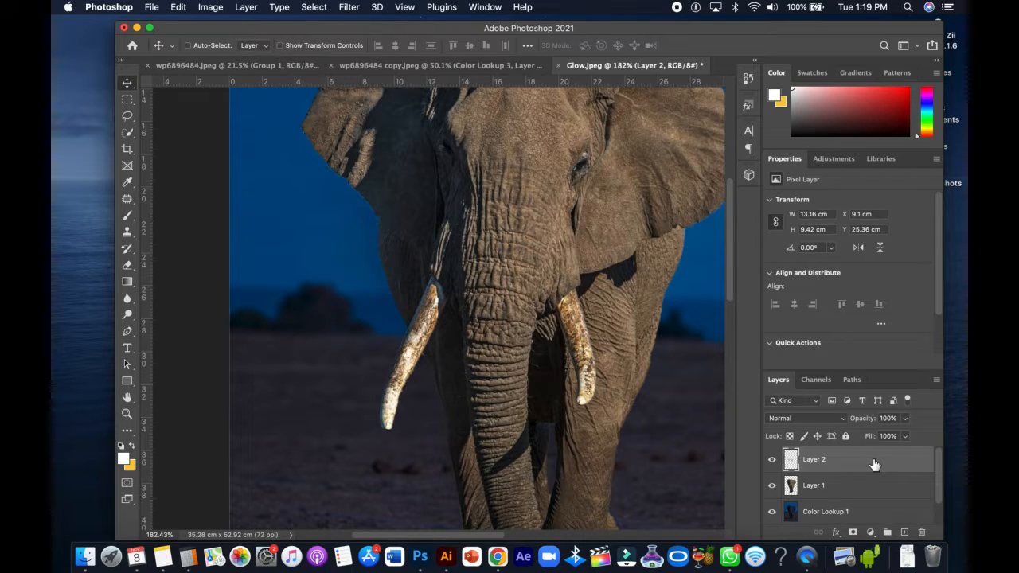
key(super+m)
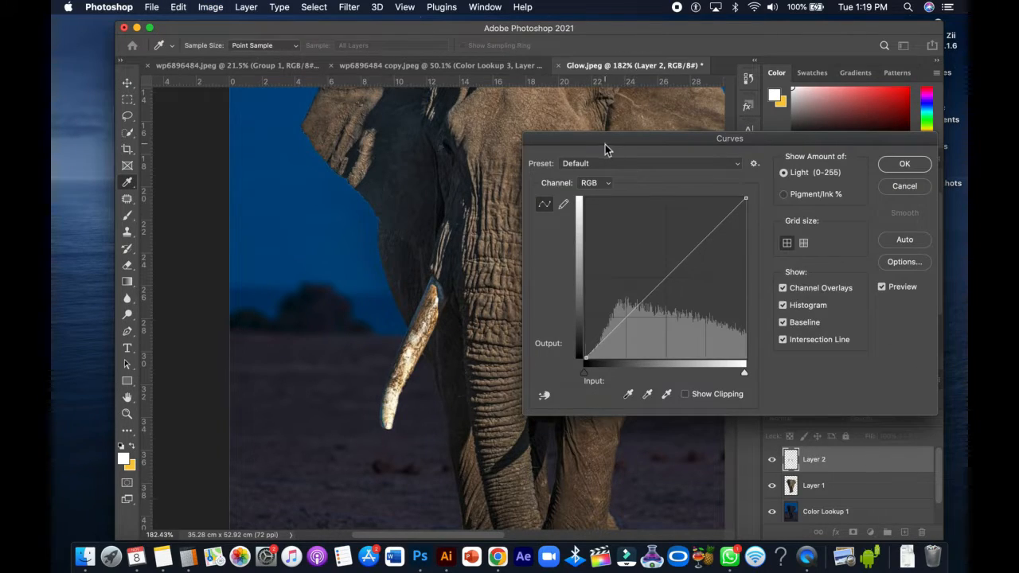
drag(605, 149, 692, 164)
drag(725, 322, 712, 301)
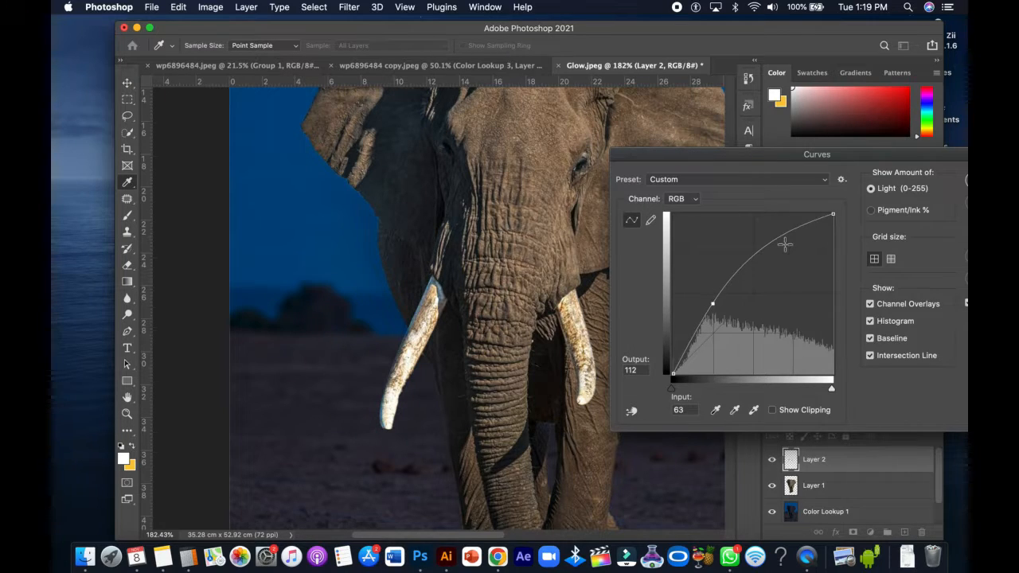
drag(784, 243, 794, 256)
drag(711, 304, 708, 294)
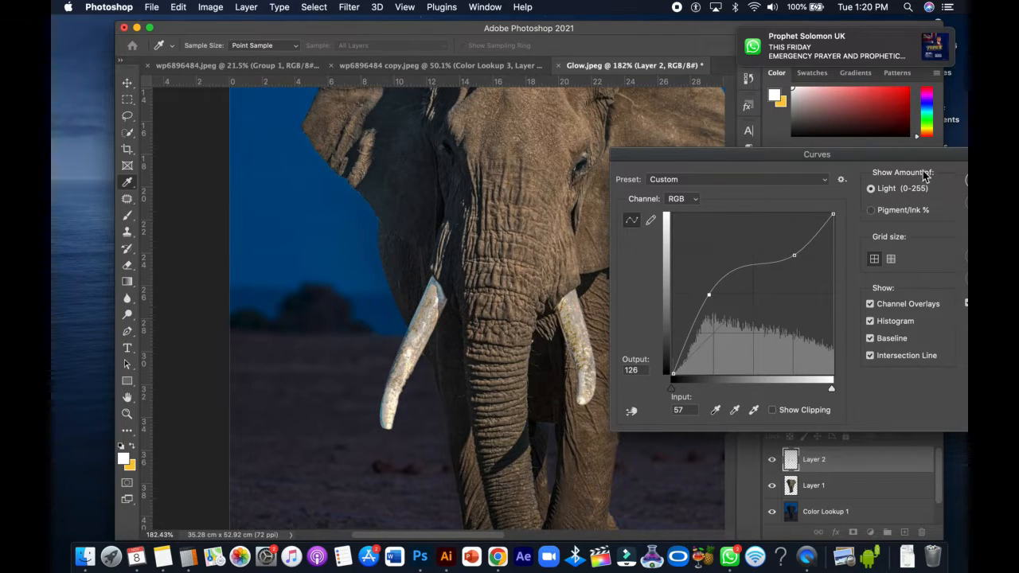
drag(925, 176, 828, 169)
click(891, 185)
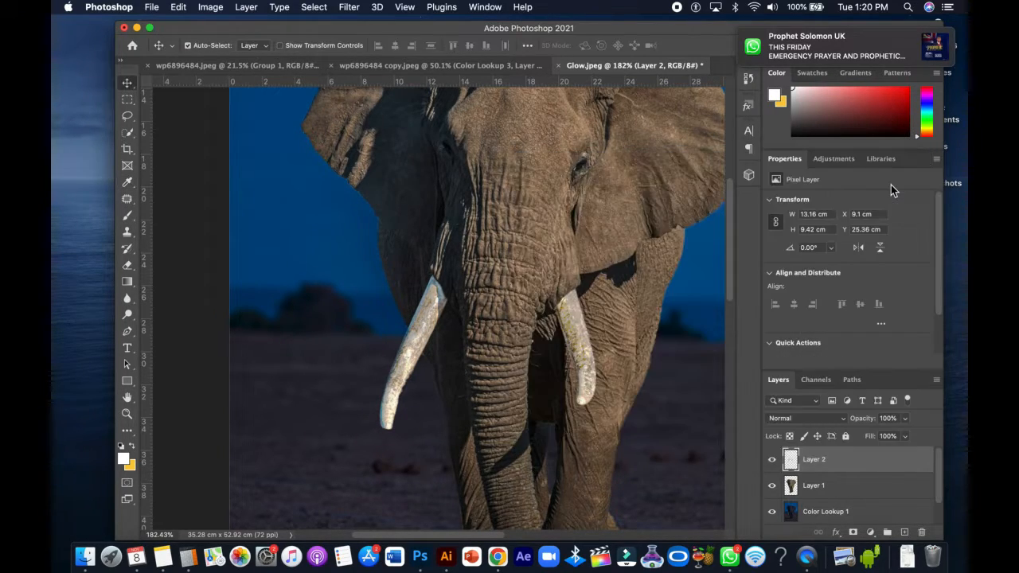
Step: Apply a second Curves adjustment to Layer 2, lifting the curve strongly to brighten the tusks to near white
key(super+m)
drag(660, 299, 646, 273)
drag(567, 157, 695, 161)
drag(772, 272, 761, 252)
key(Return)
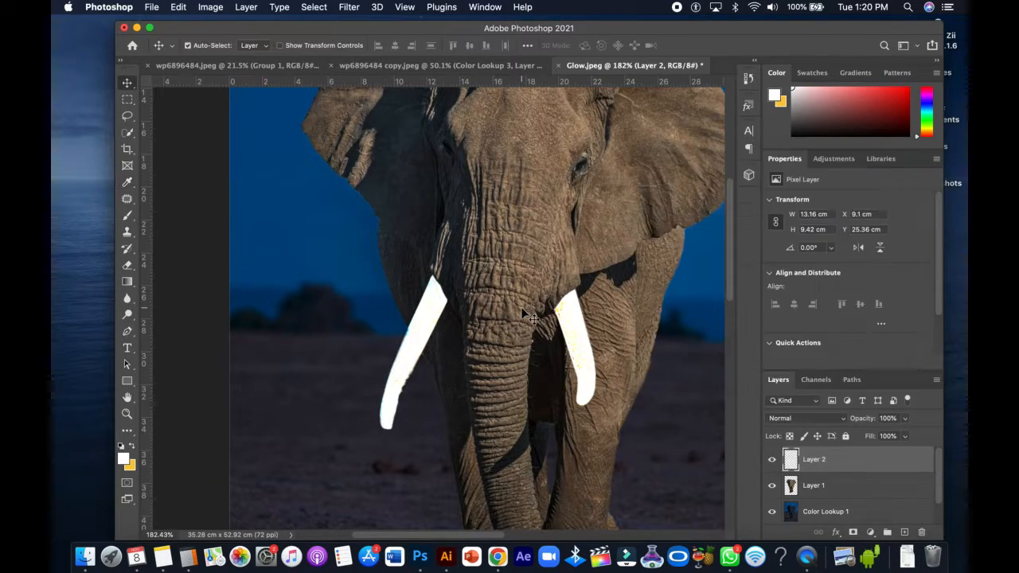
Step: Add a Color Overlay effect to the tusk layer in pale yellow f4e4b2
drag(534, 301, 599, 296)
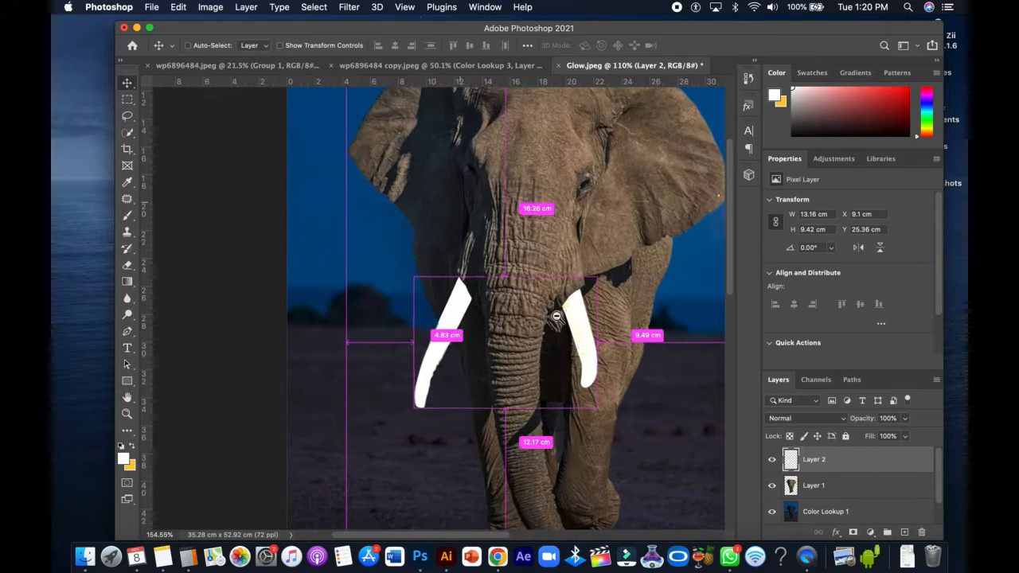
double_click(890, 467)
mouse_move(532, 245)
mouse_down()
mouse_move(715, 140)
mouse_move(679, 120)
mouse_up()
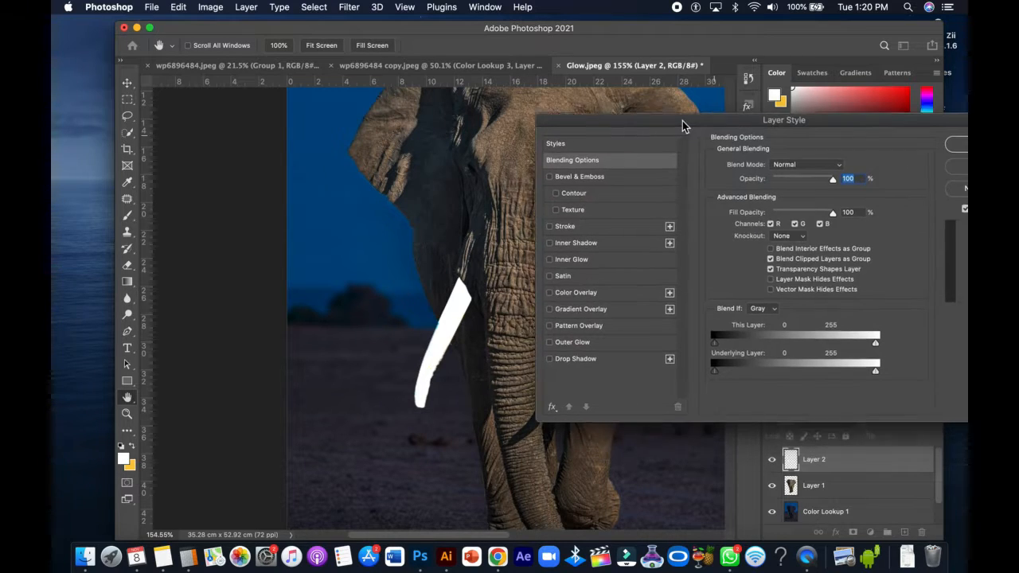
click(608, 289)
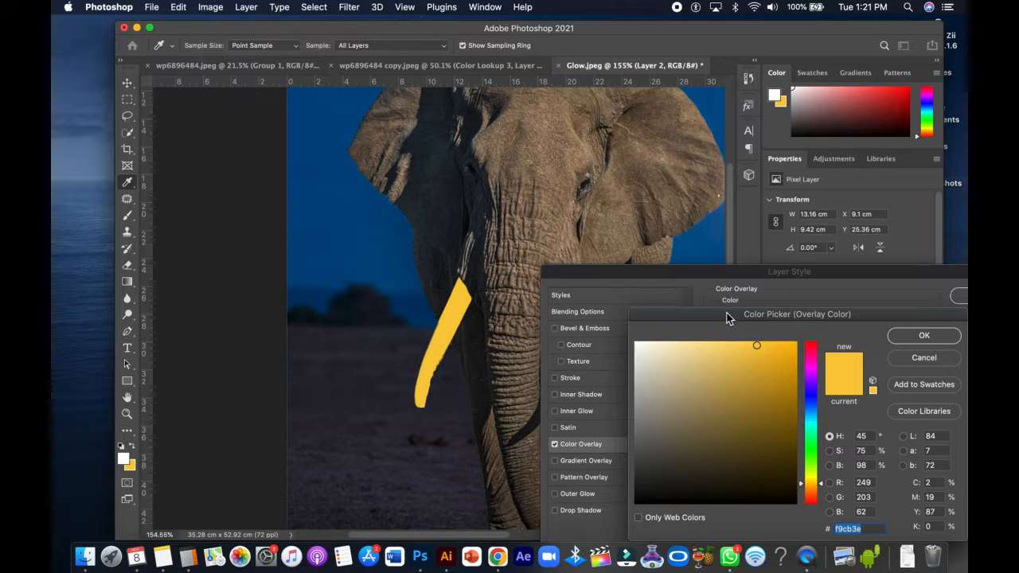
mouse_move(726, 315)
mouse_down()
mouse_move(748, 252)
mouse_move(735, 279)
mouse_move(702, 280)
mouse_up()
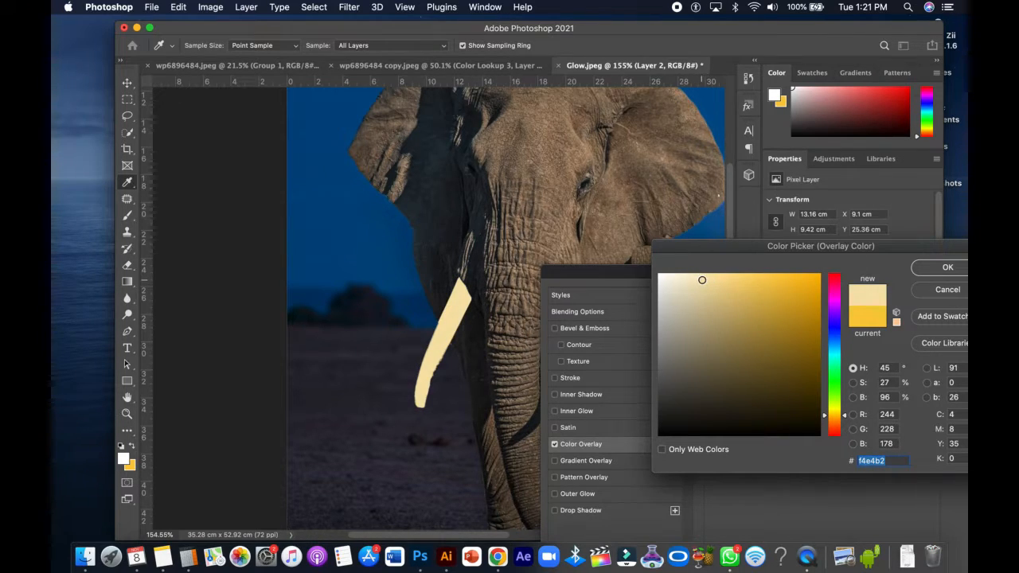
click(947, 268)
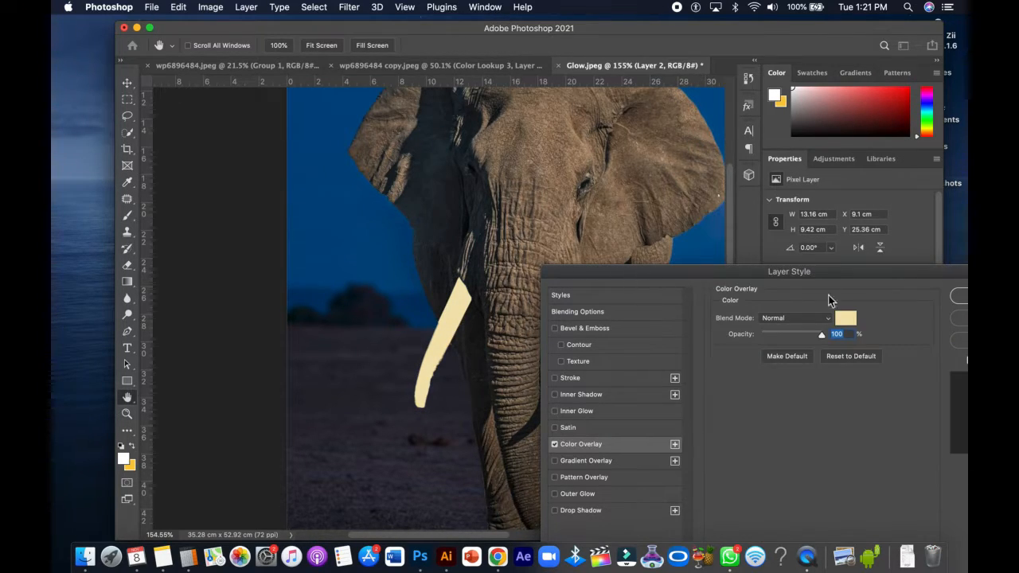
Step: Add an Outer Glow to the tusk layer in yellow fedc22 with a size of 67 px
drag(818, 271, 806, 219)
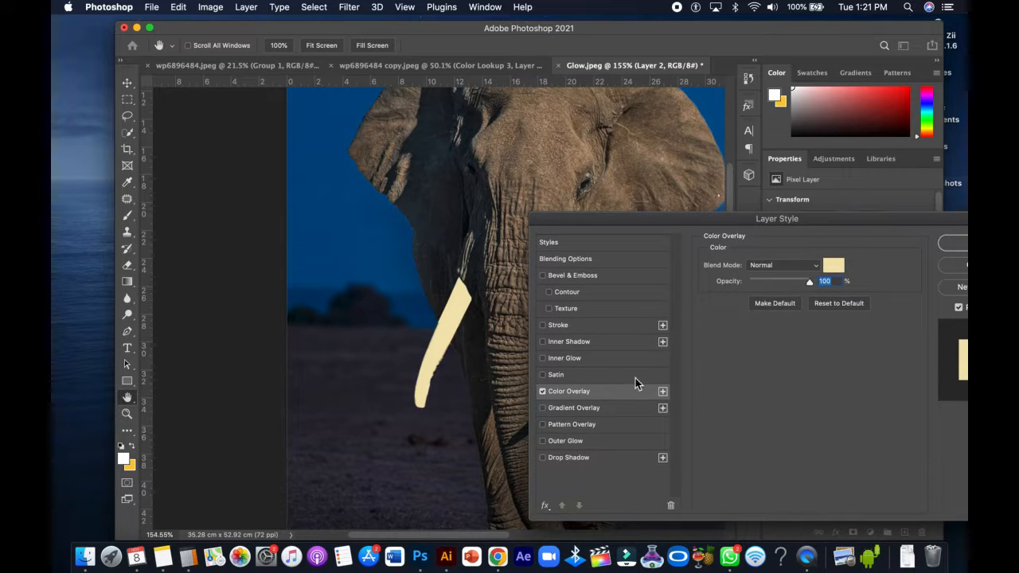
click(584, 445)
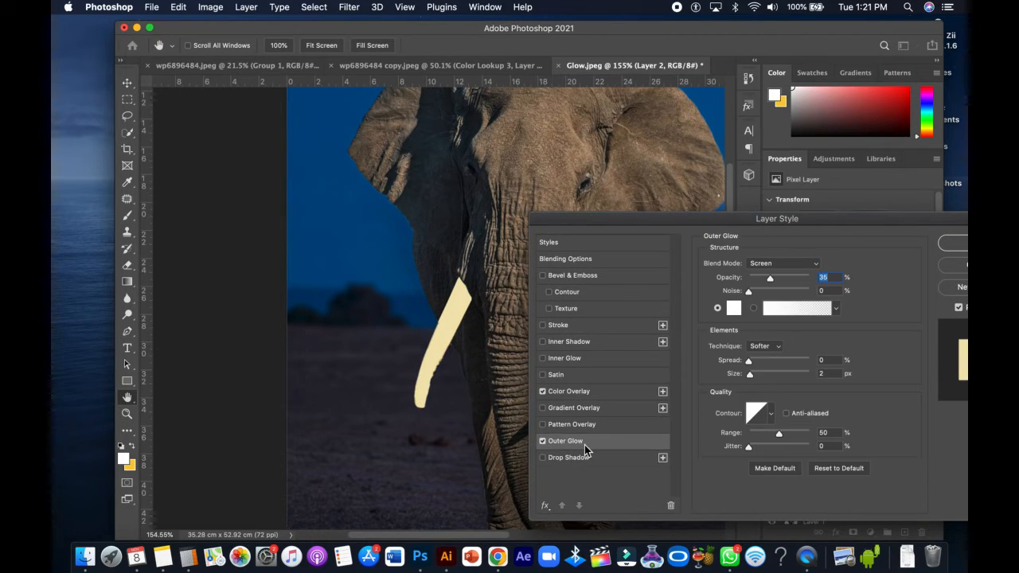
click(733, 308)
click(811, 414)
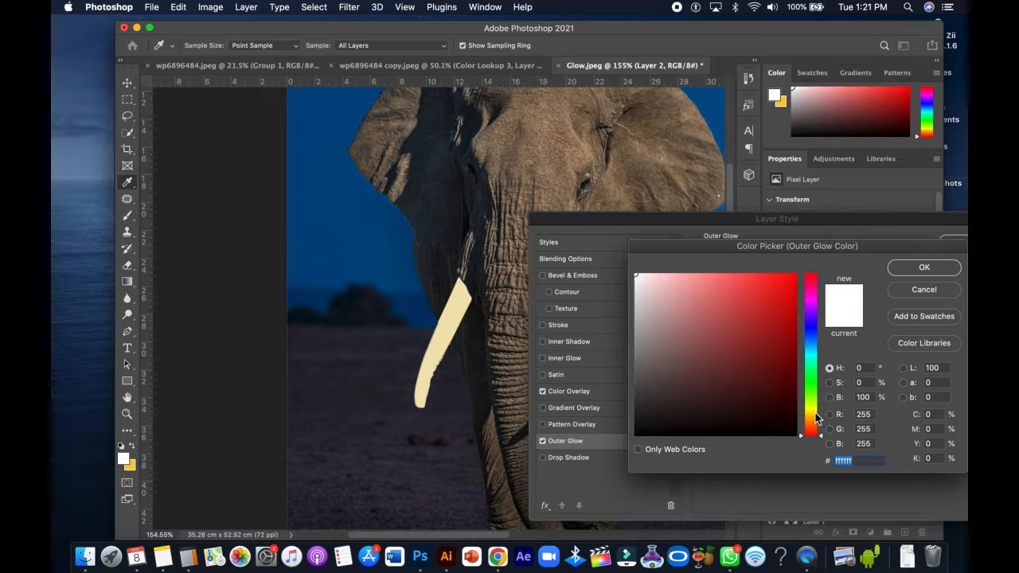
click(776, 275)
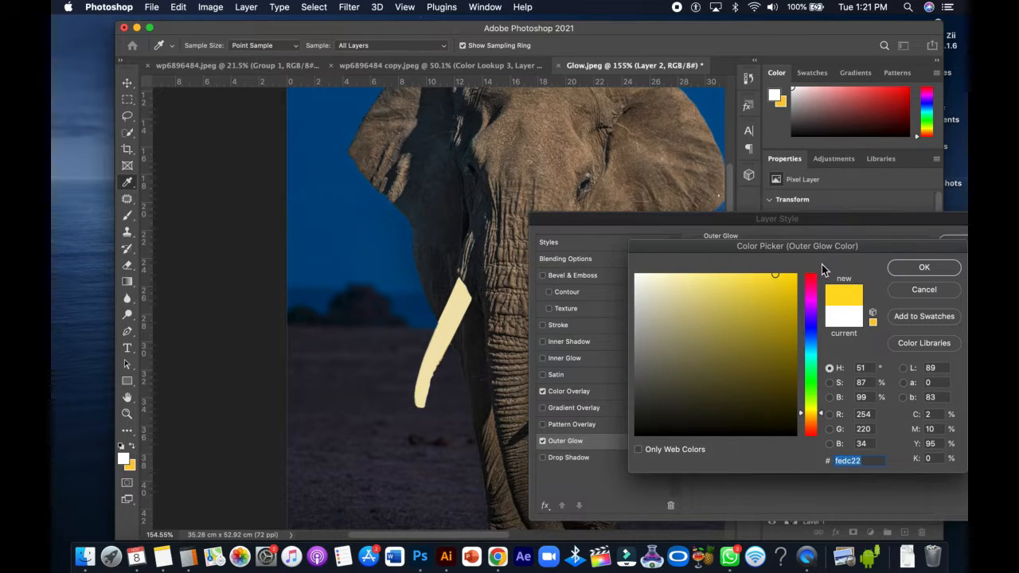
click(907, 269)
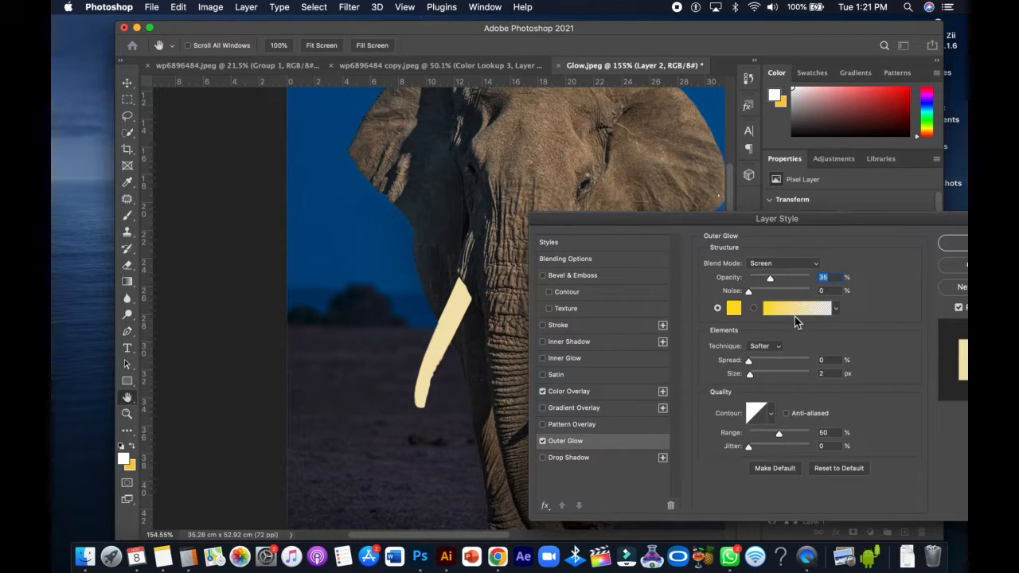
drag(750, 376, 765, 376)
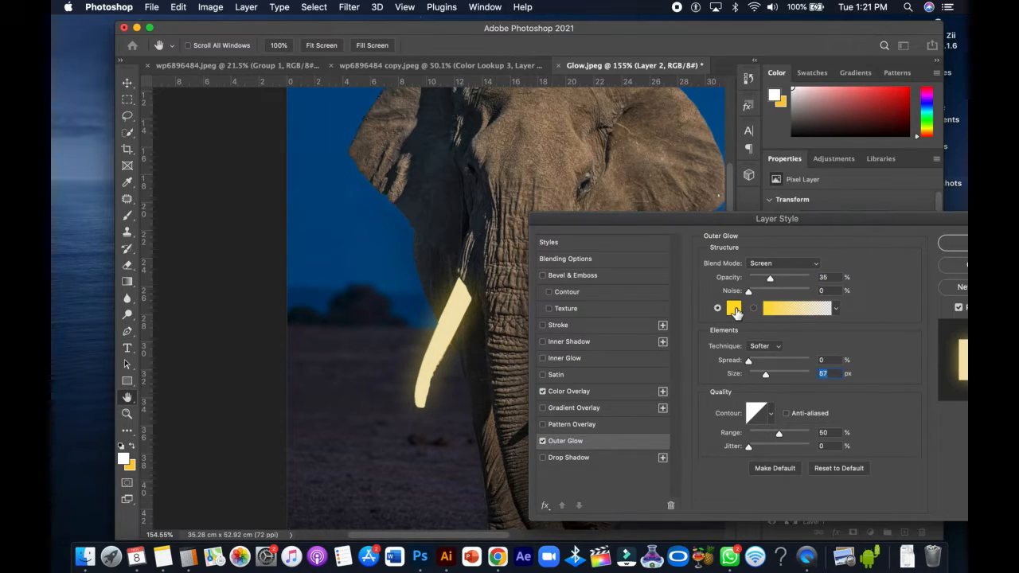
Step: Change the Outer Glow colour of the tusk layer to the slightly darker yellow eecb07
drag(714, 216, 728, 407)
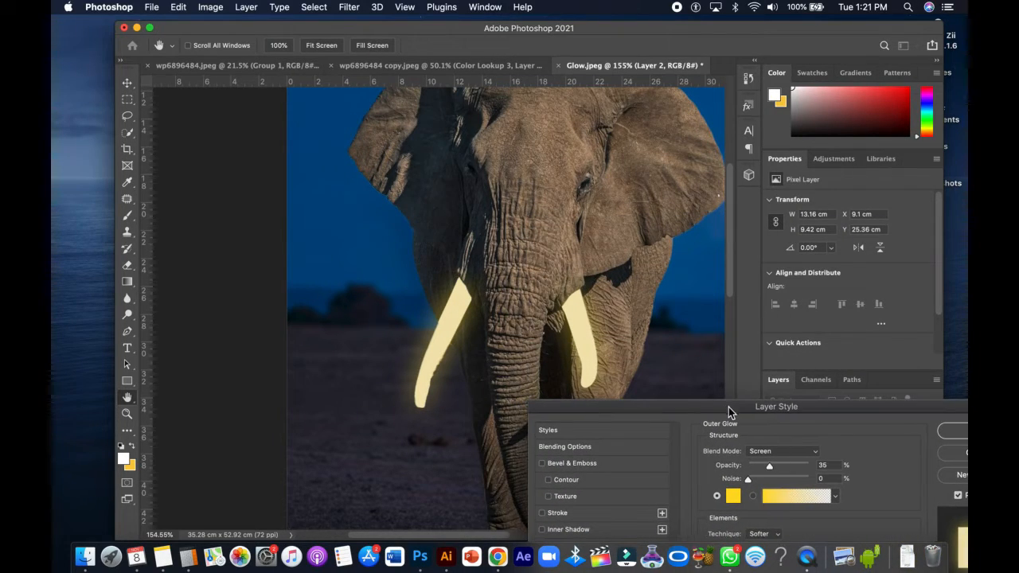
click(732, 498)
drag(788, 291, 794, 274)
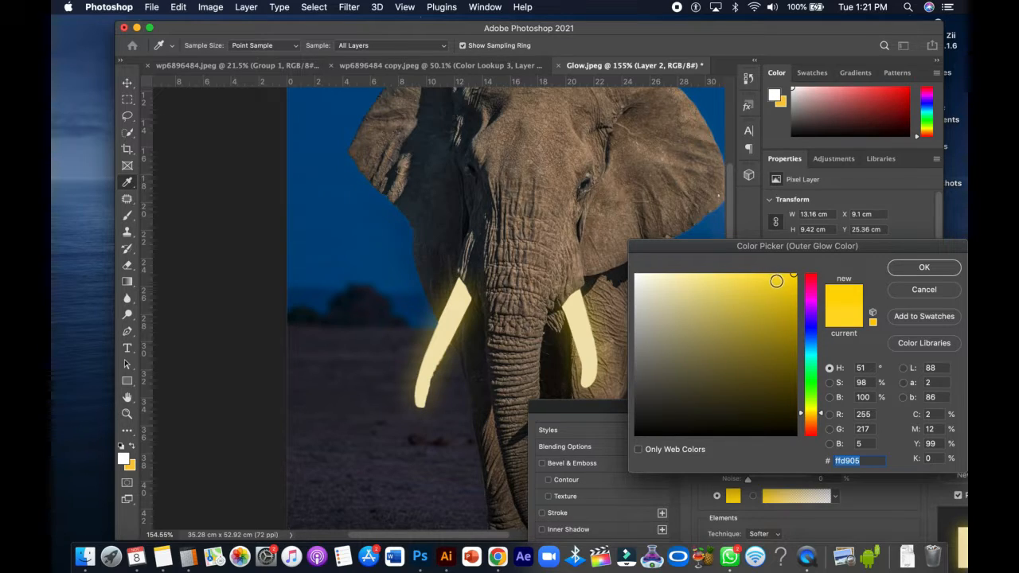
mouse_move(787, 278)
mouse_down()
mouse_move(795, 280)
mouse_move(760, 284)
mouse_move(792, 282)
mouse_up()
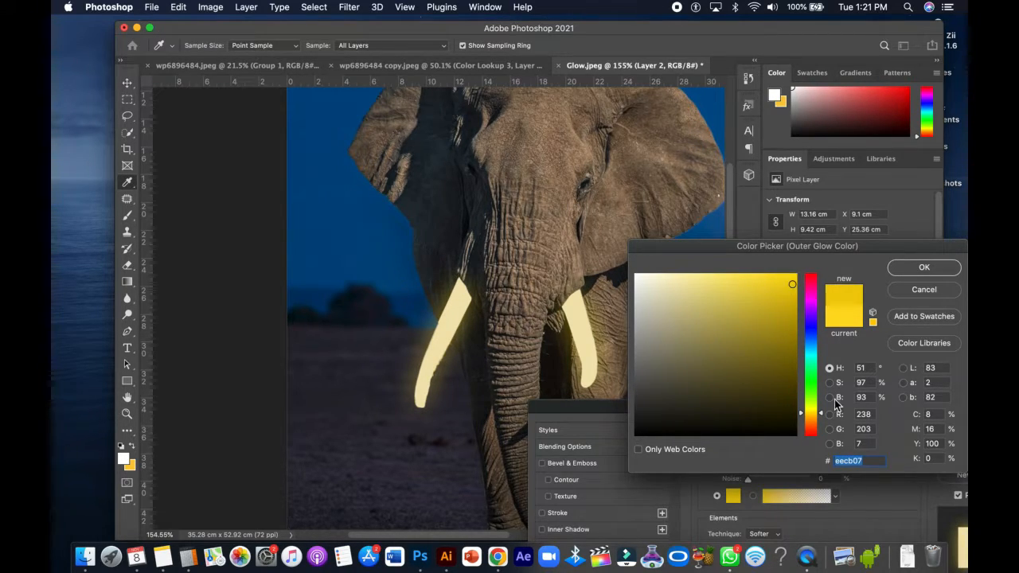
click(952, 268)
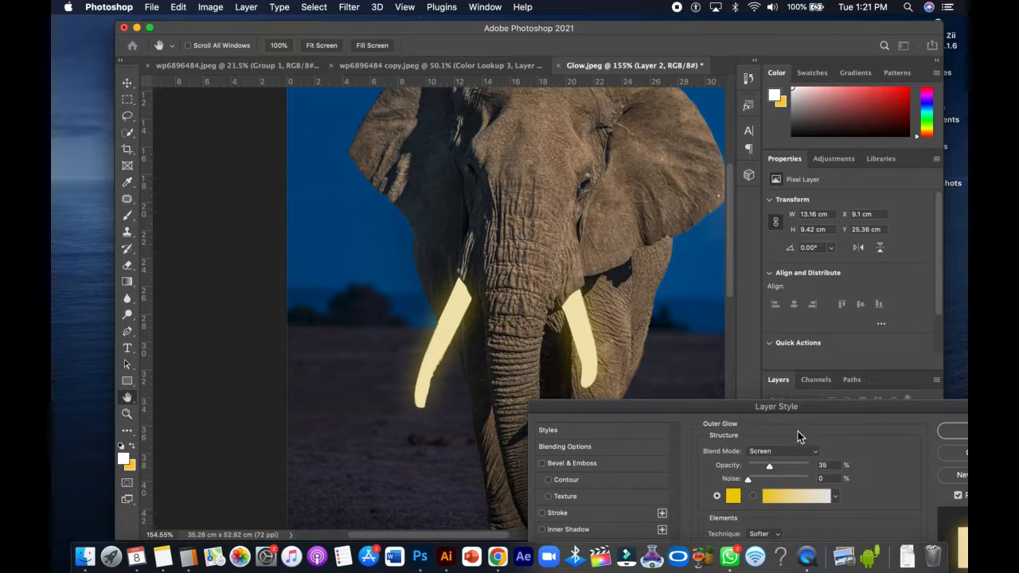
Step: Try the Lighten blend mode on the tusks' Outer Glow and return it to Screen
click(782, 451)
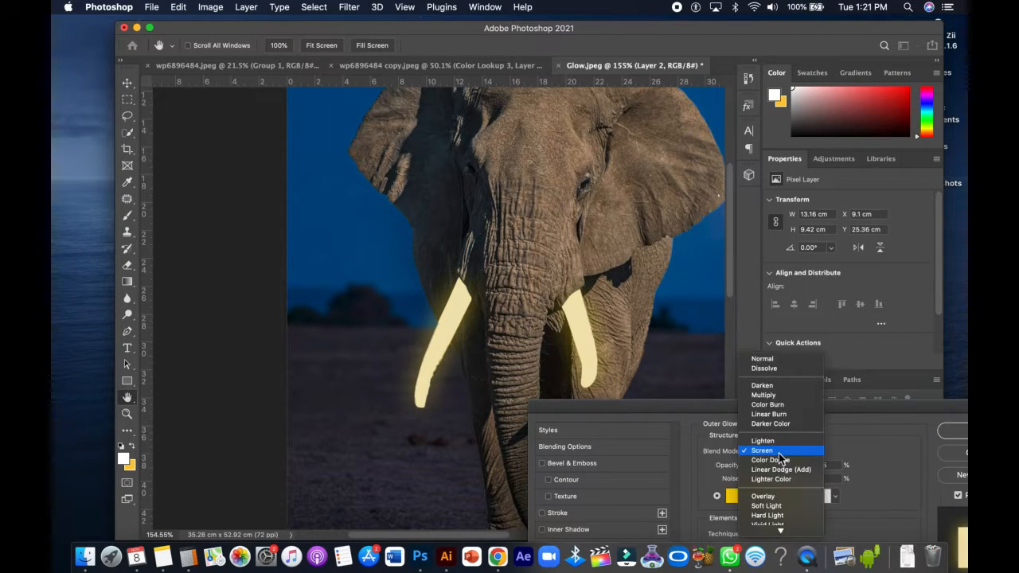
click(778, 442)
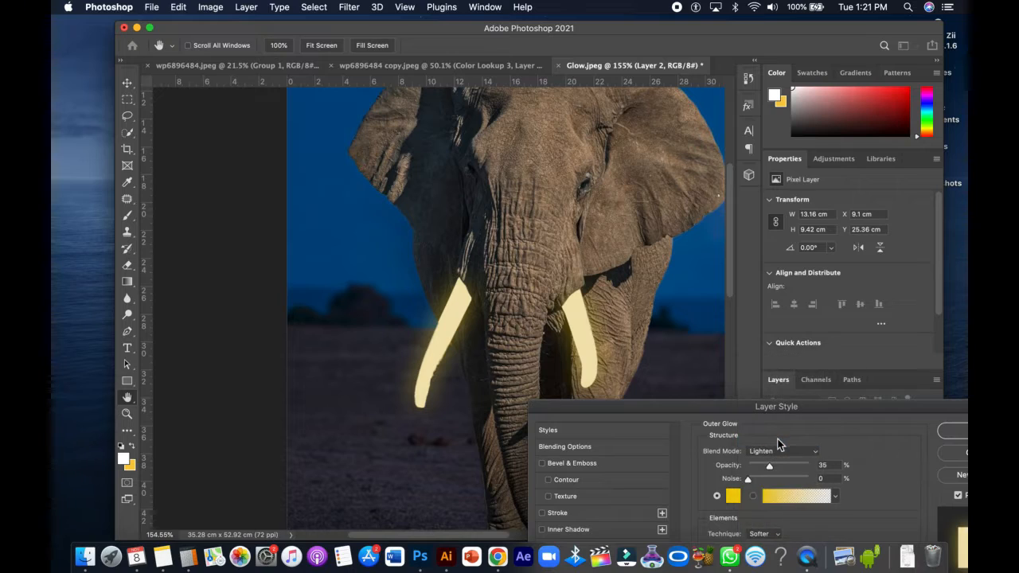
click(775, 452)
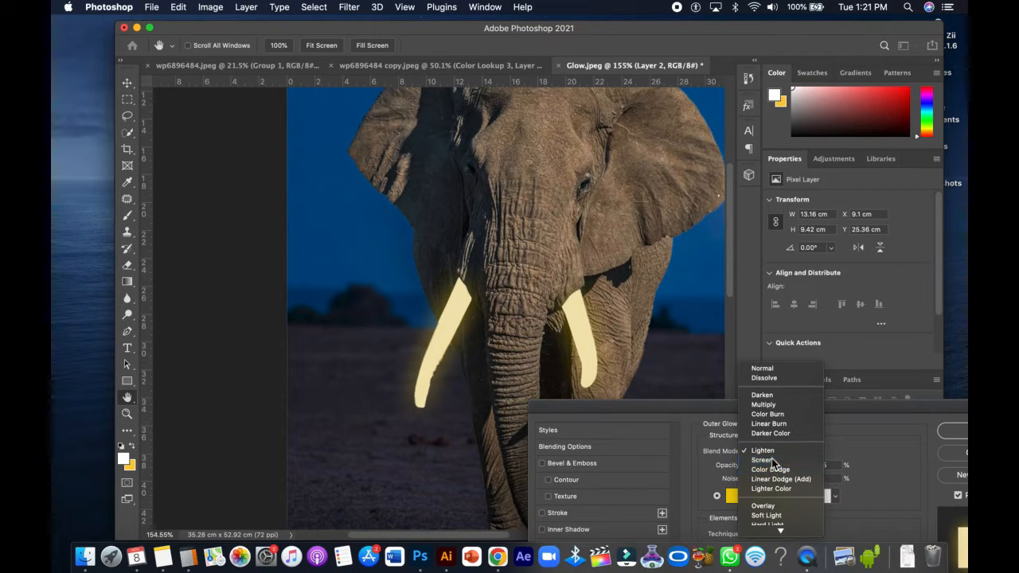
click(771, 460)
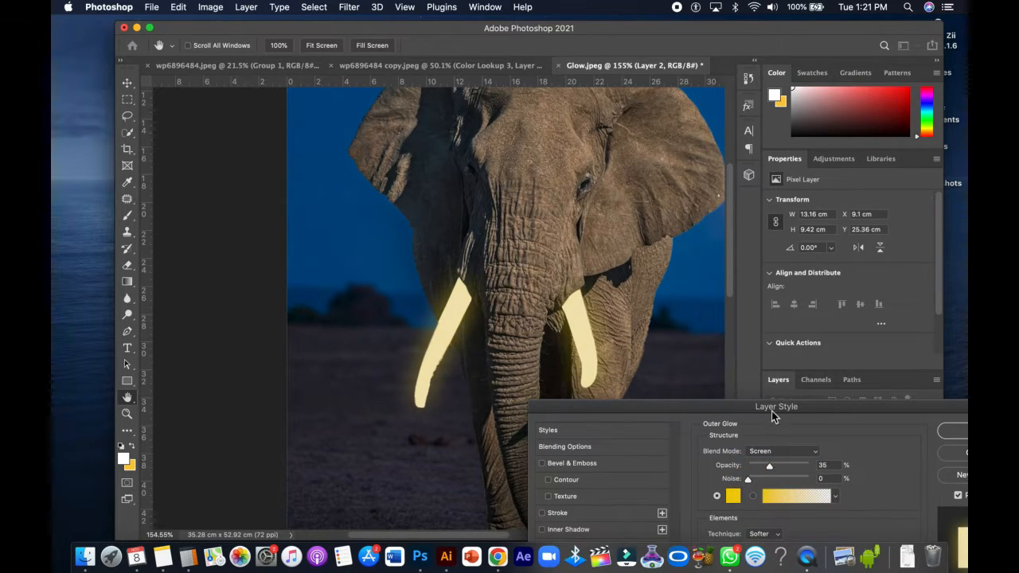
Step: Set the tusks' Outer Glow opacity to 55% and its size to 81 px
drag(771, 411, 810, 267)
click(797, 384)
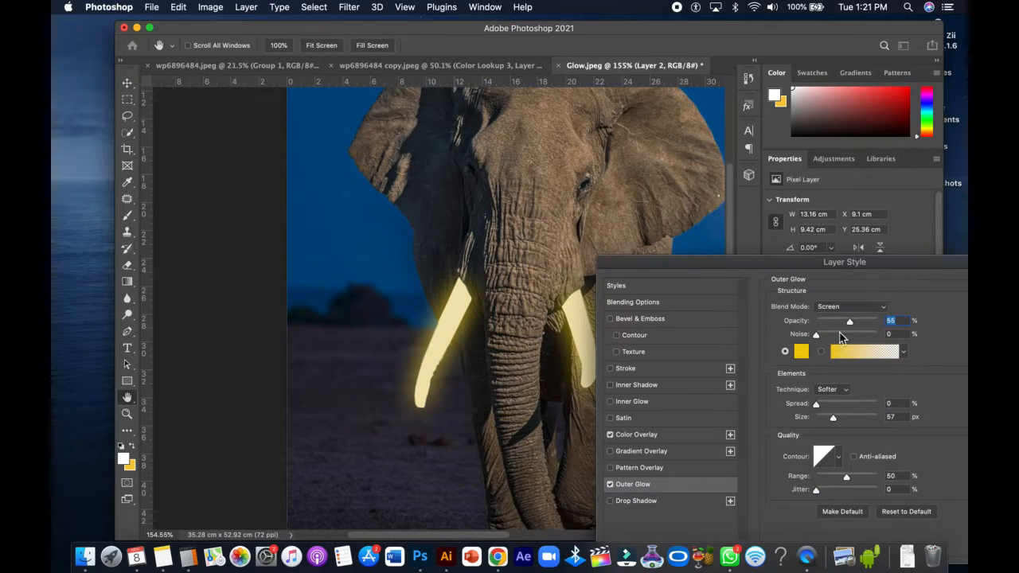
drag(833, 418, 832, 422)
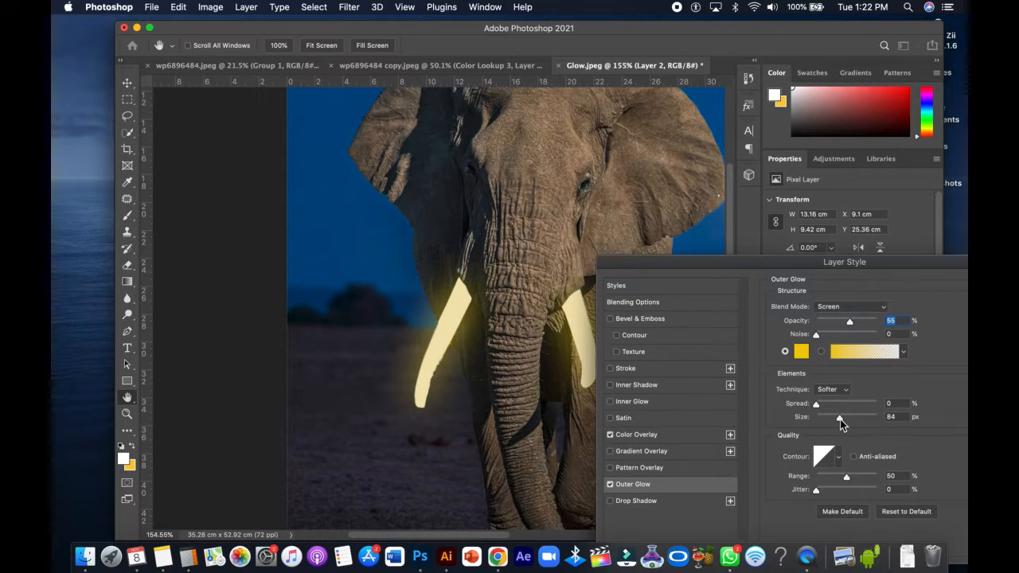
drag(746, 261, 700, 263)
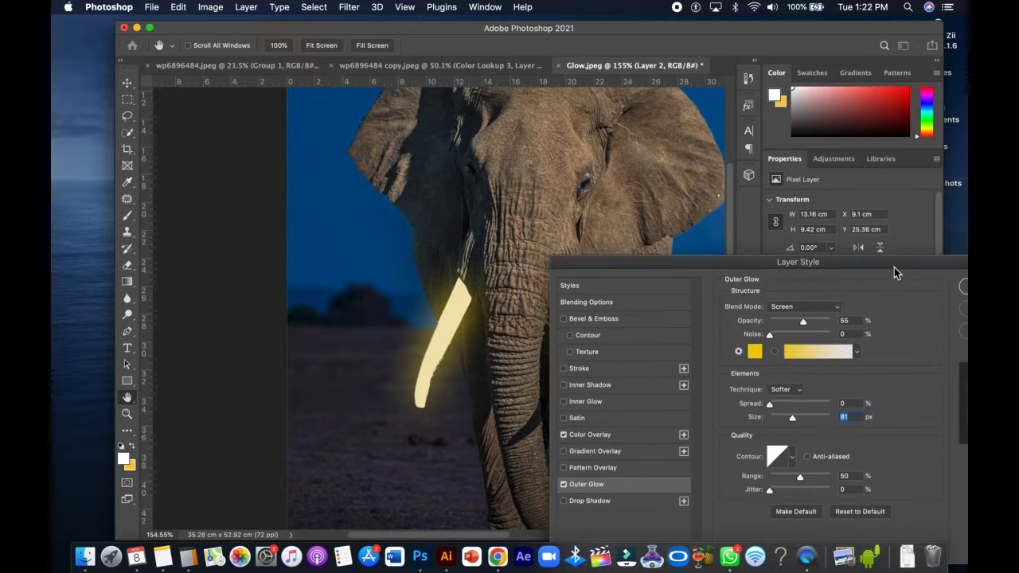
drag(894, 268, 811, 184)
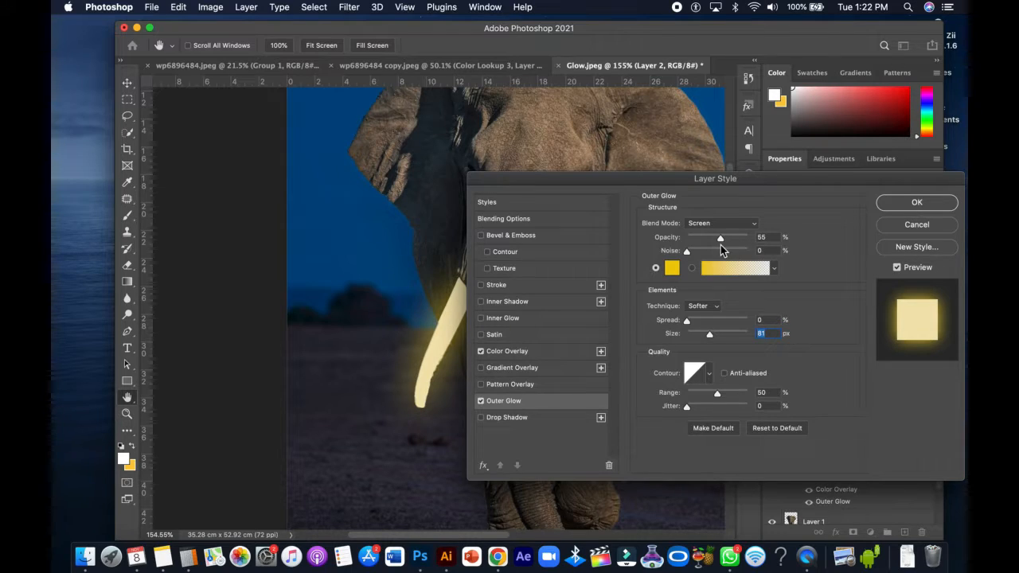
drag(522, 178, 590, 188)
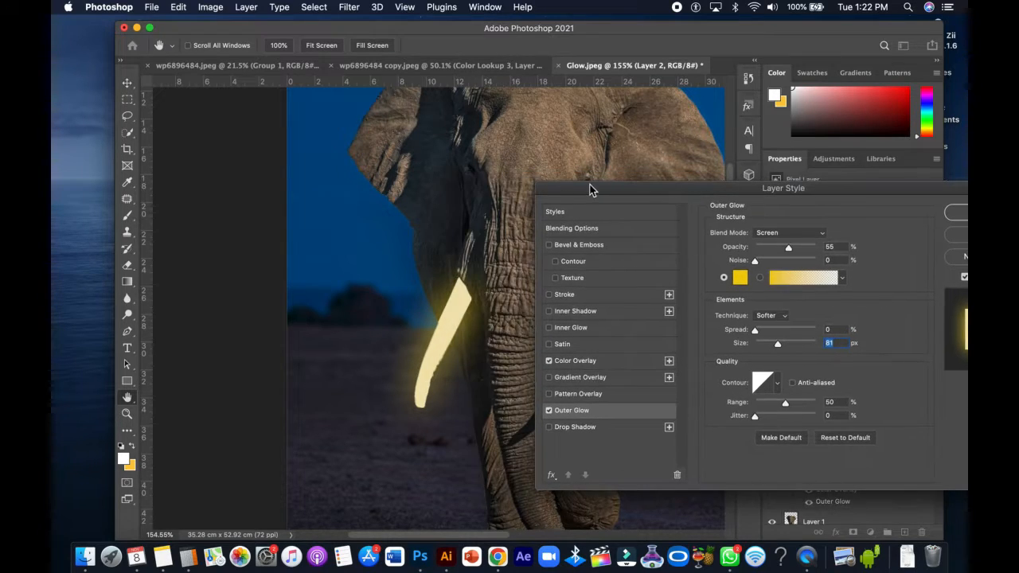
Step: Add a Stroke effect to the tusk layer, 1 px inside, in bright yellow ffde00
click(580, 295)
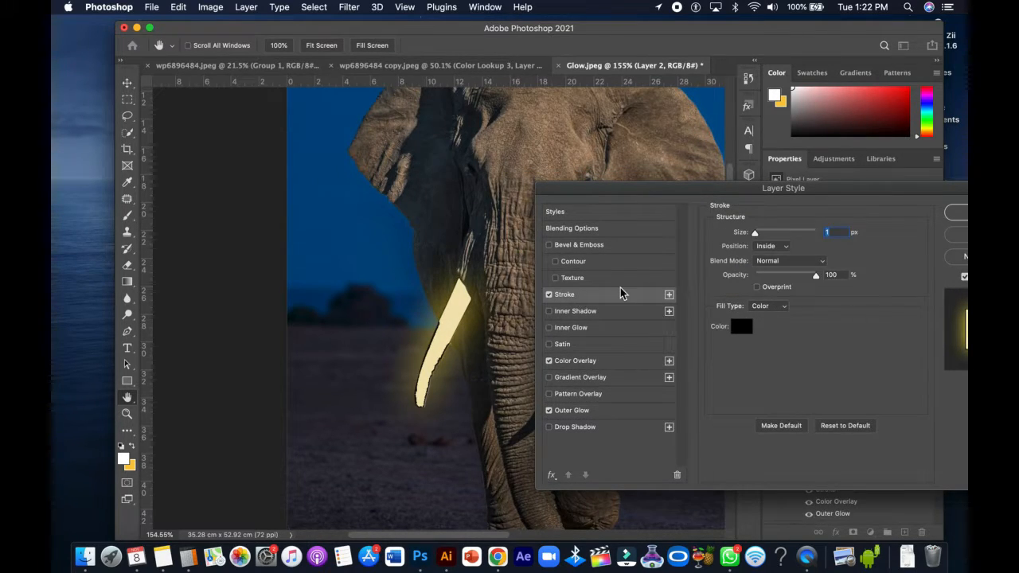
click(738, 327)
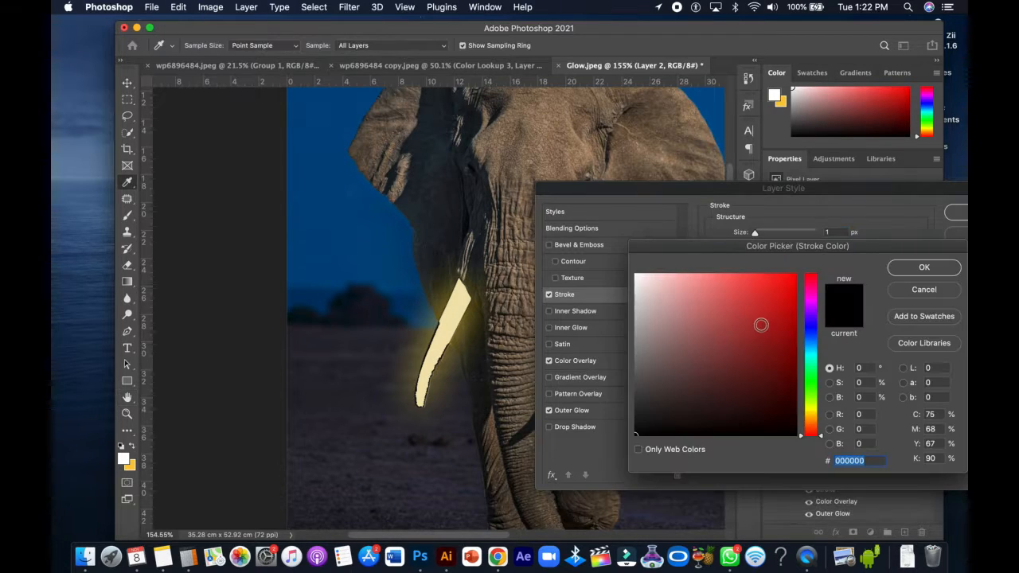
click(811, 410)
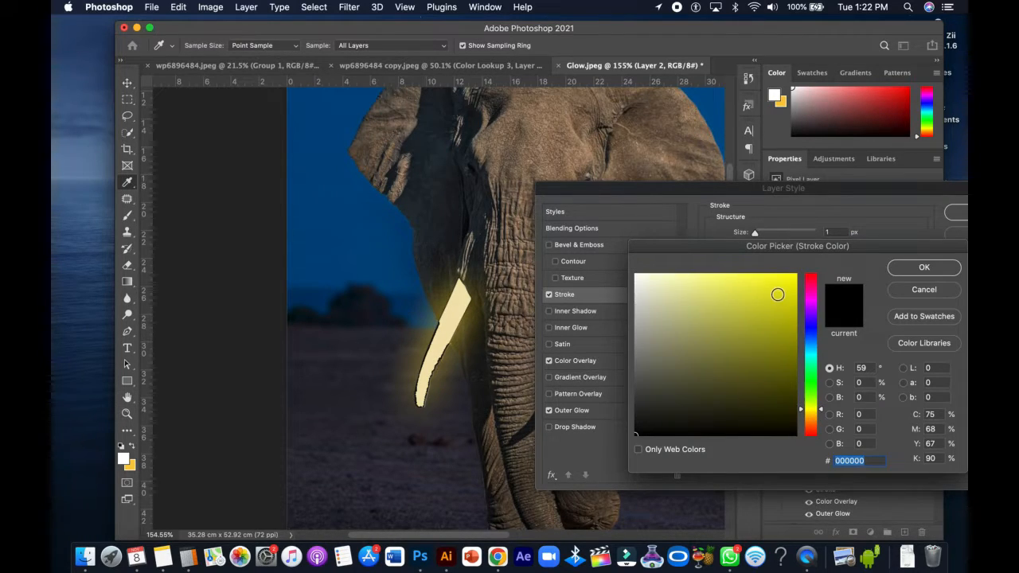
drag(777, 294, 796, 274)
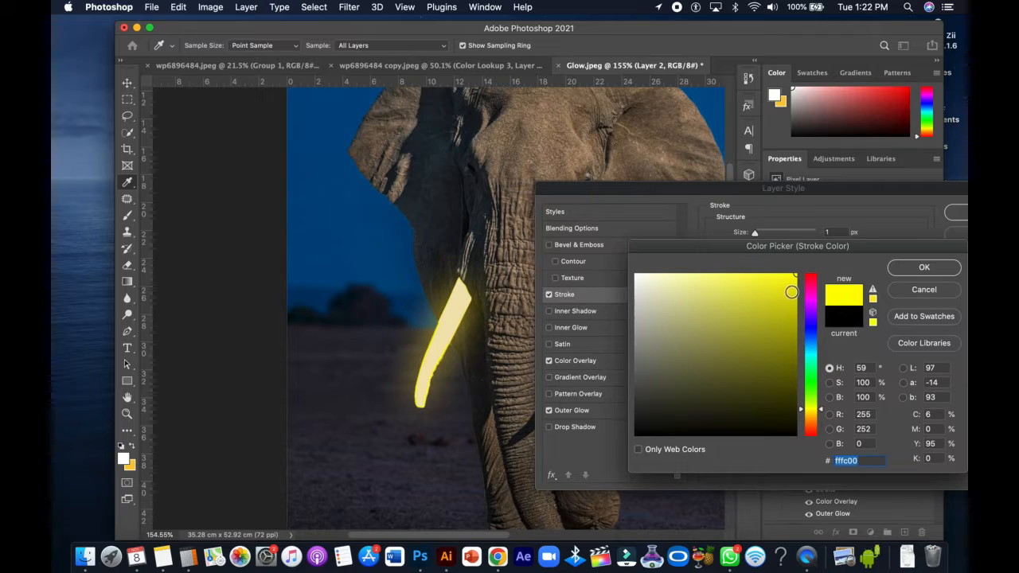
drag(803, 409, 803, 413)
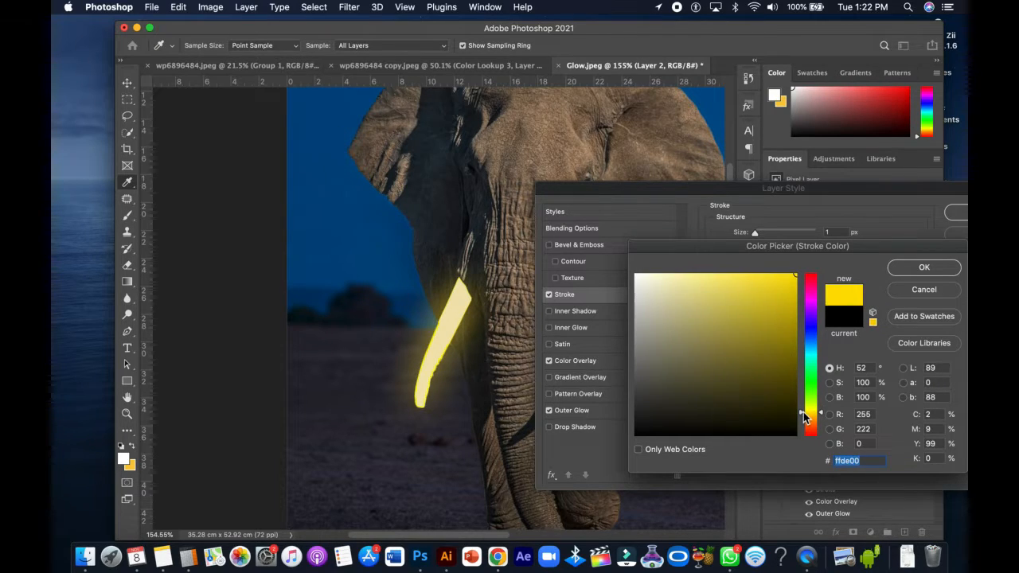
click(907, 270)
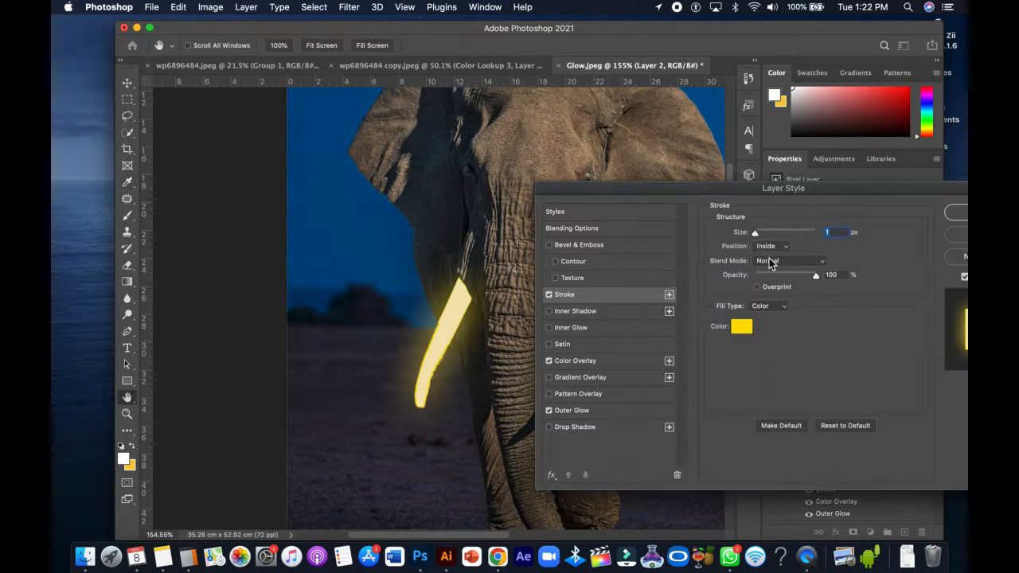
Step: Soften the tusk stroke's colour to the lighter yellow fbe75e and apply the layer styles
drag(742, 195, 735, 371)
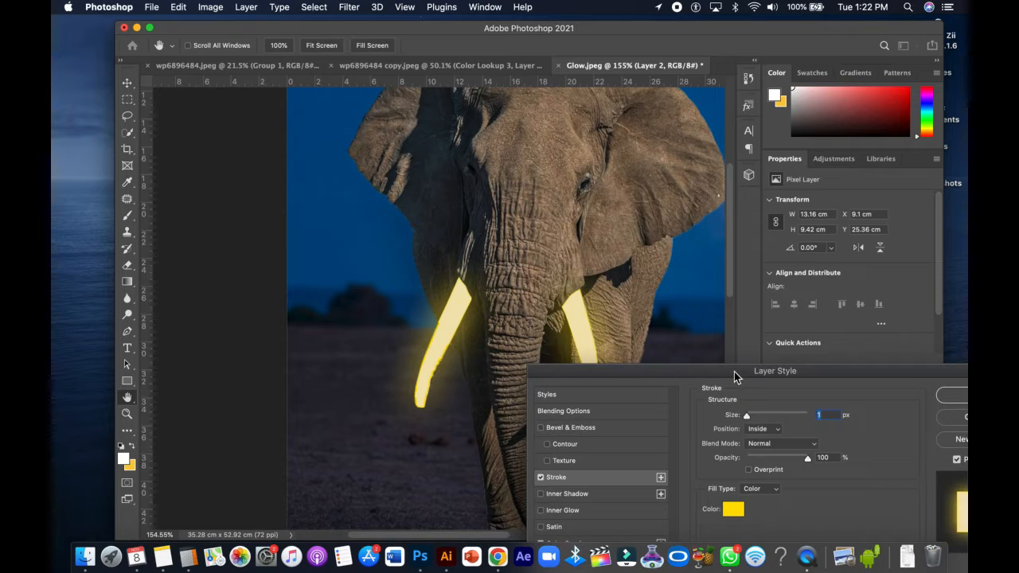
click(733, 509)
drag(733, 249, 748, 282)
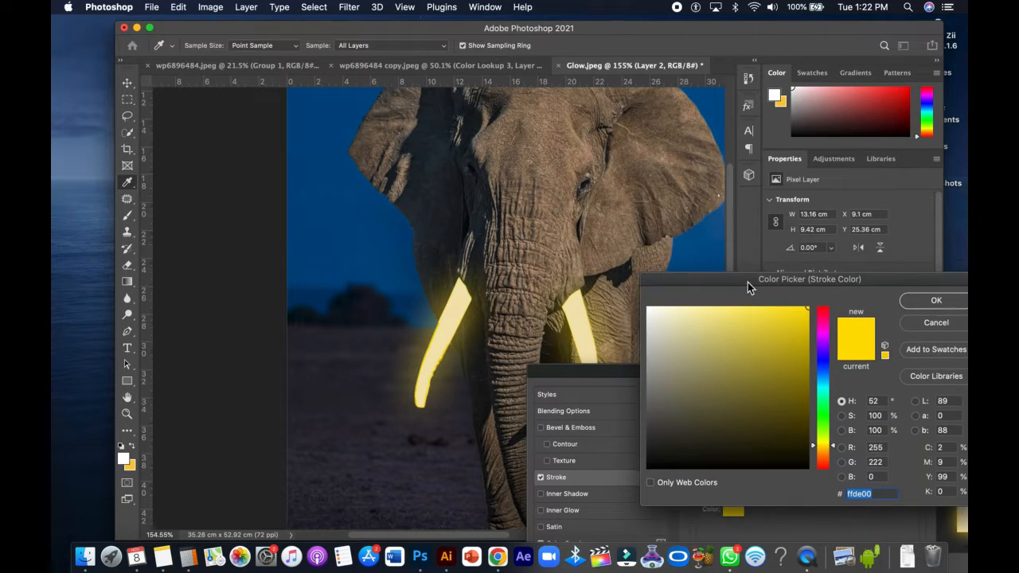
click(914, 301)
drag(738, 421, 746, 419)
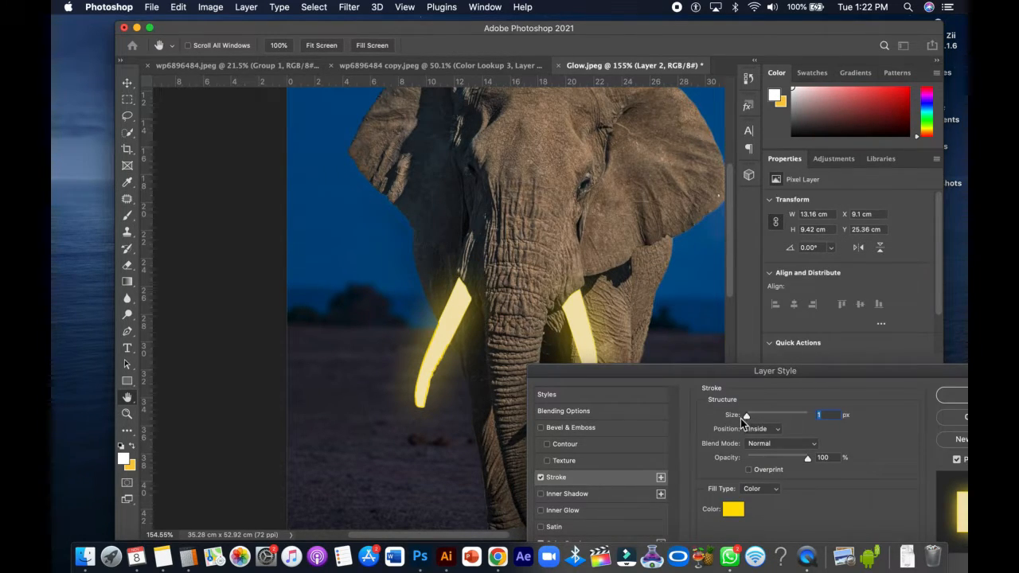
click(733, 510)
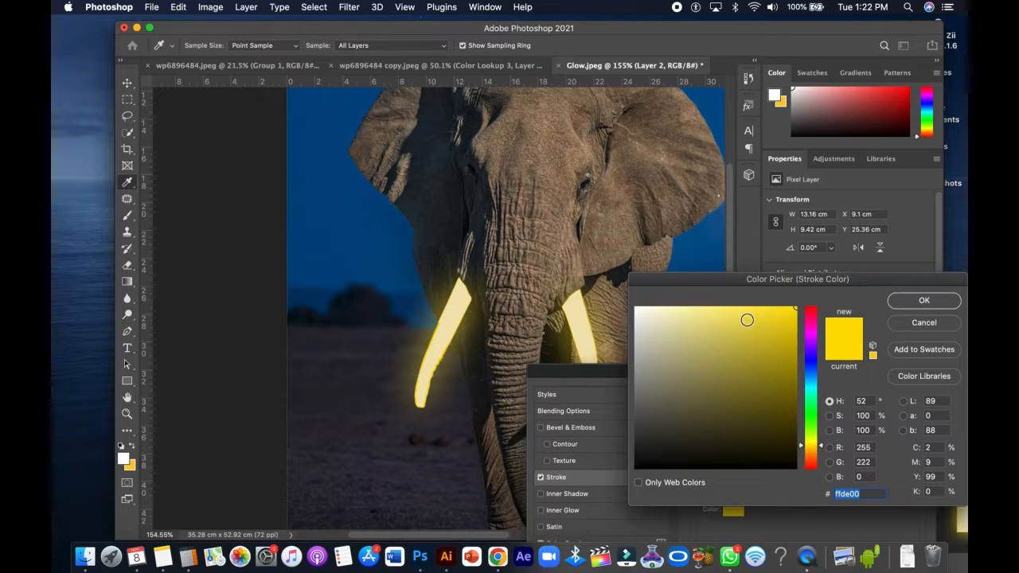
drag(769, 310, 736, 308)
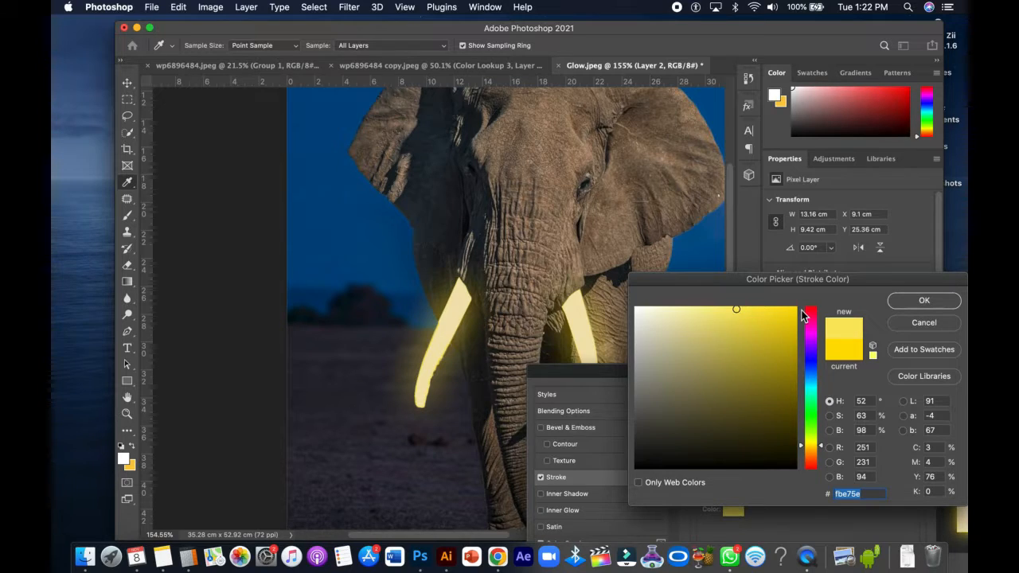
click(934, 301)
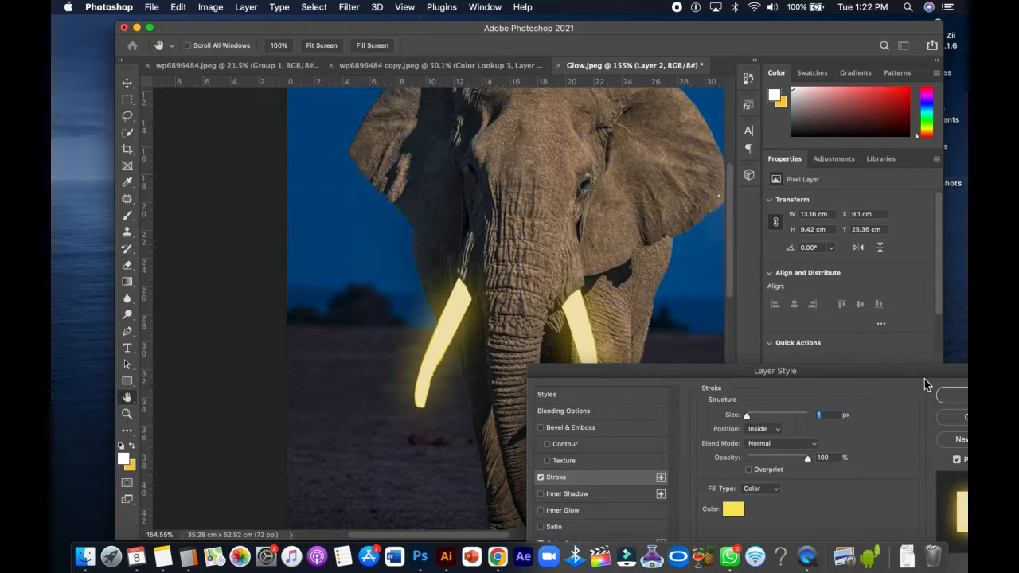
click(952, 394)
Step: Lighten the Color Overlay on Layer 2's tusks to pale cream f7ecca and apply the layer style
drag(591, 255, 626, 257)
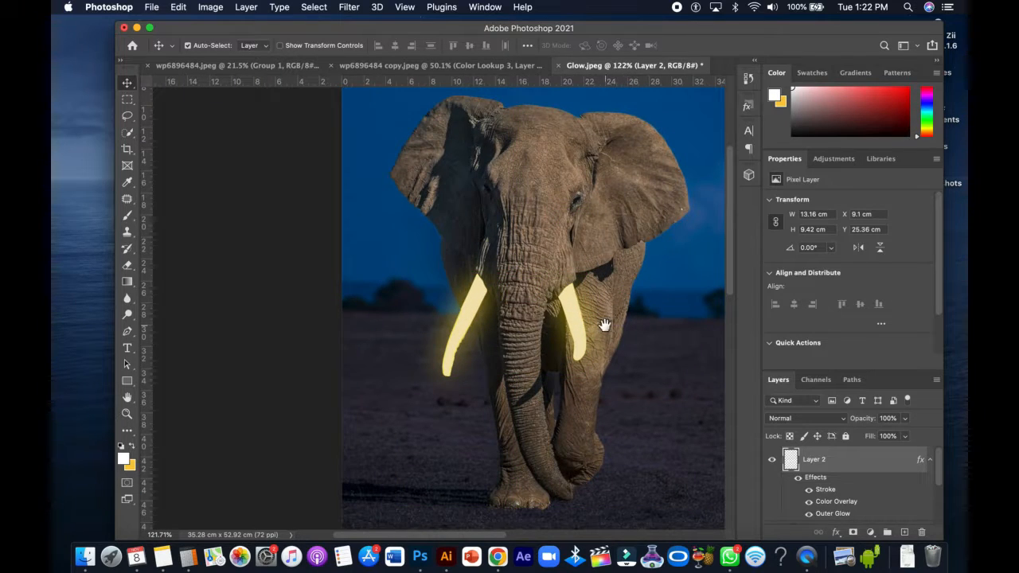
drag(538, 324, 568, 321)
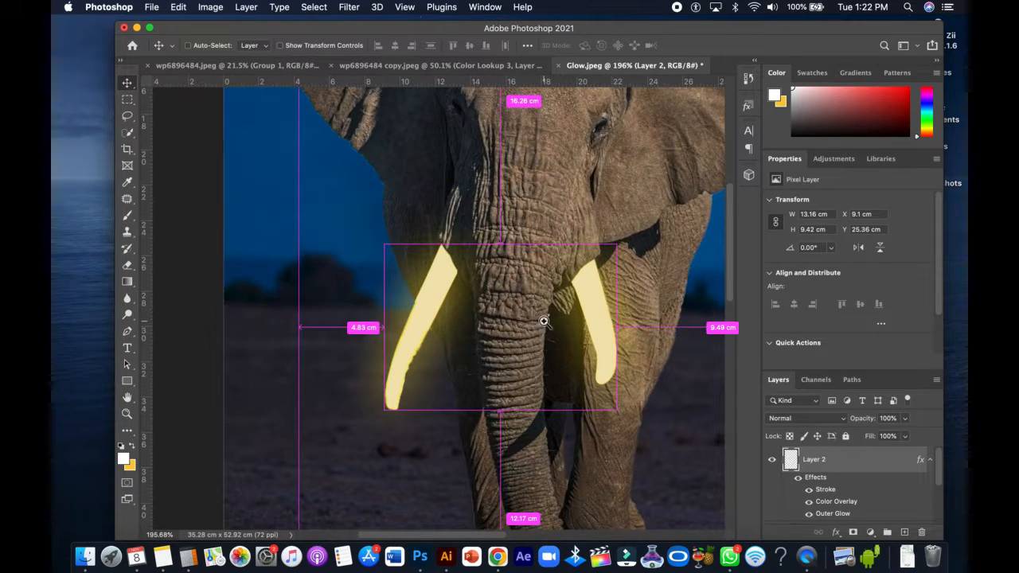
double_click(900, 472)
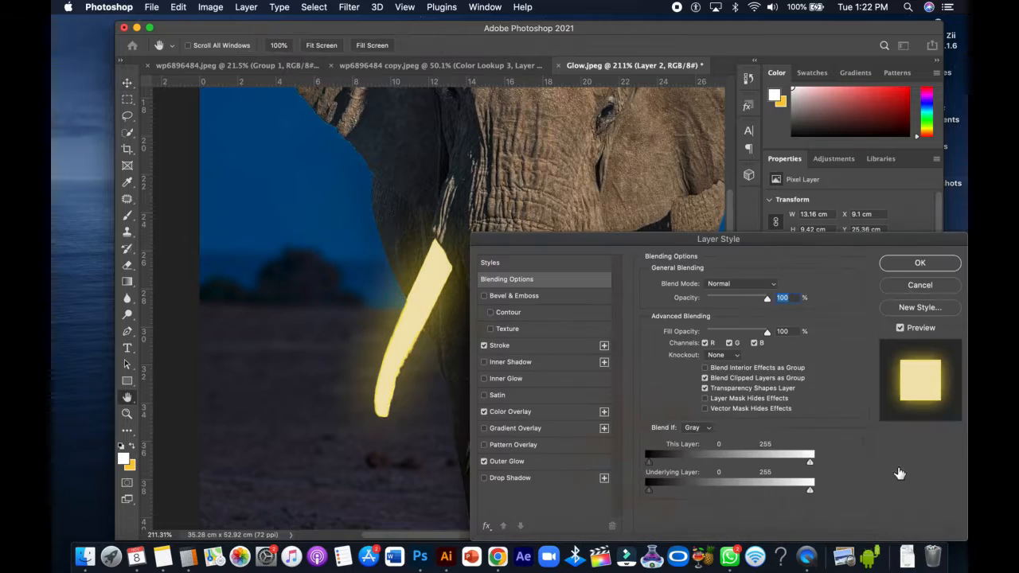
click(543, 413)
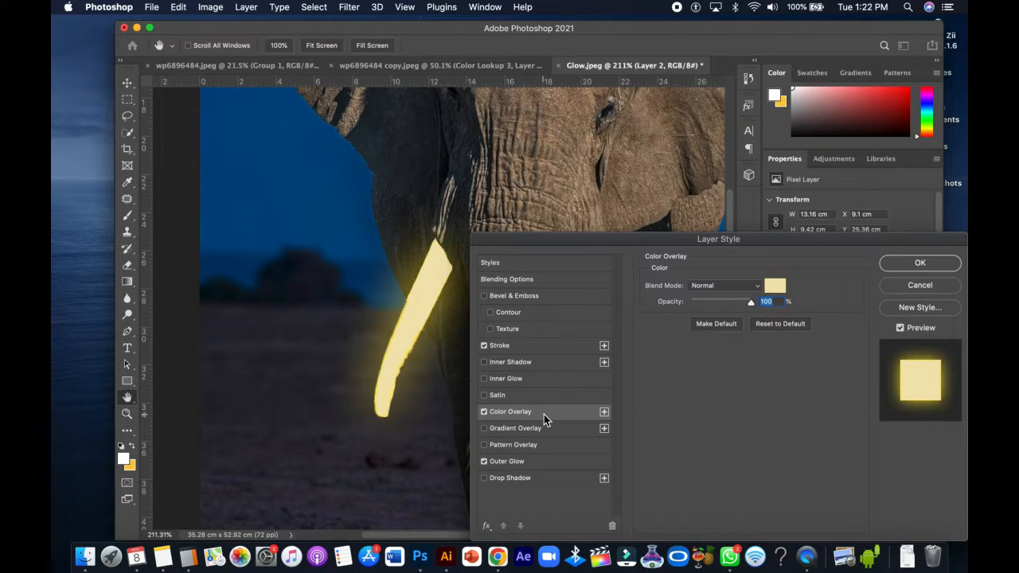
click(775, 286)
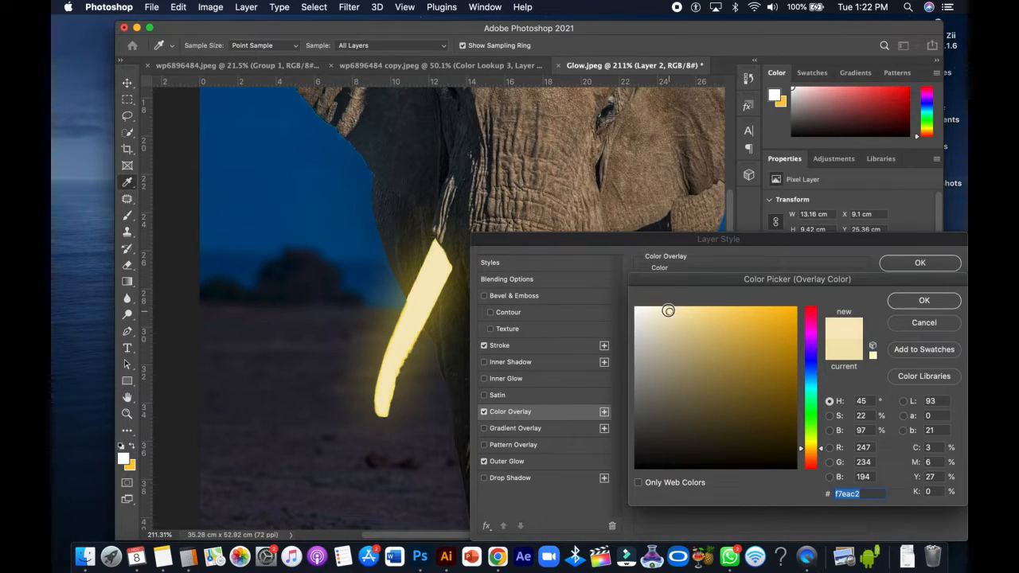
drag(667, 310, 663, 312)
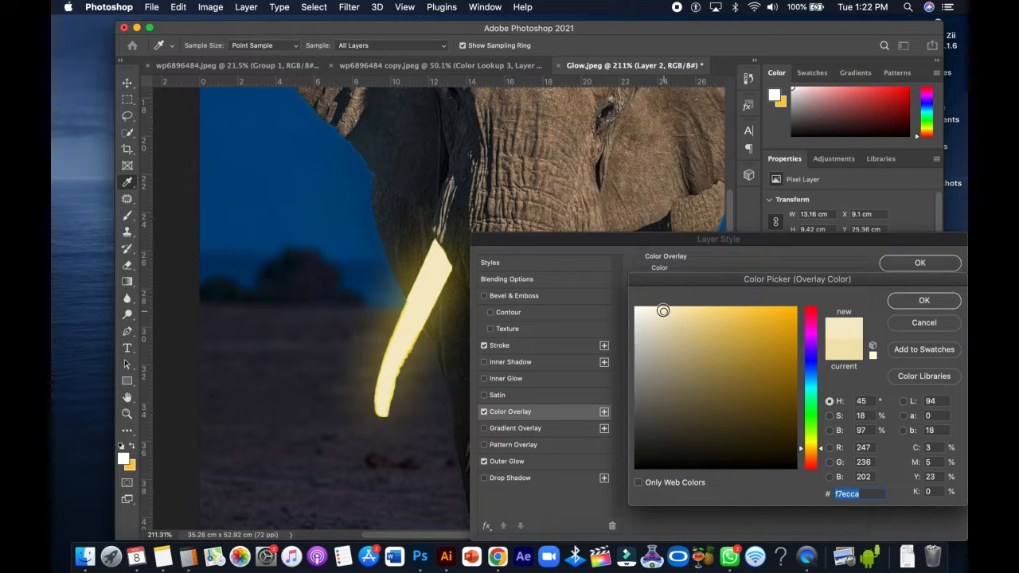
click(922, 302)
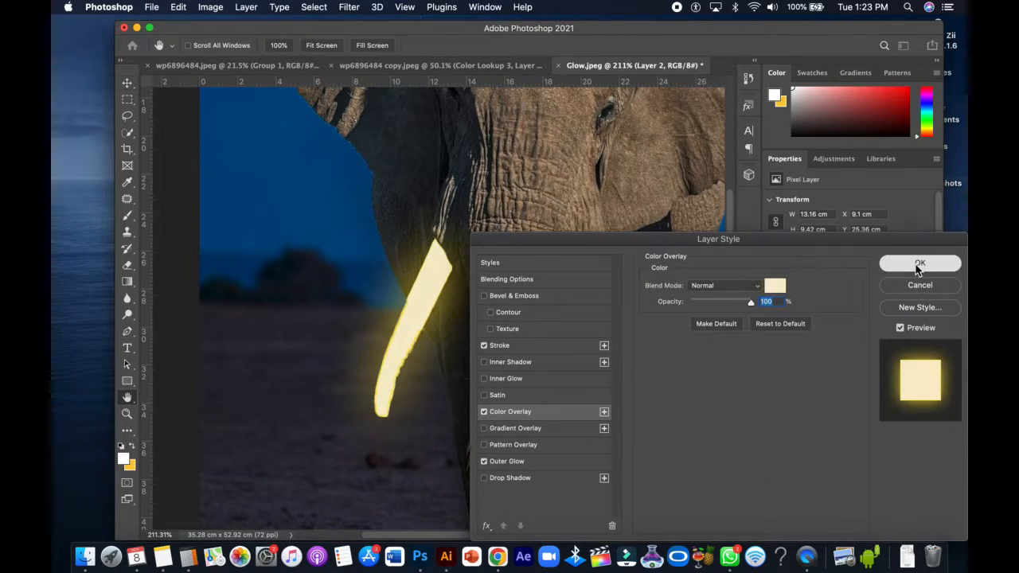
click(917, 262)
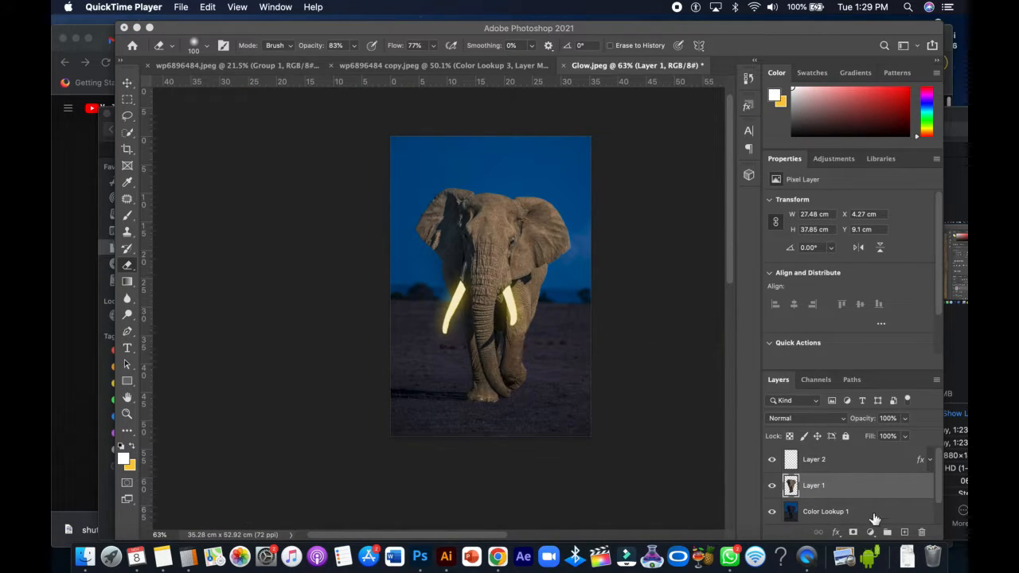
Step: Add a Color Lookup adjustment layer directly above Layer 1 using the Moonlight.3DL 3D LUT
click(847, 464)
click(829, 492)
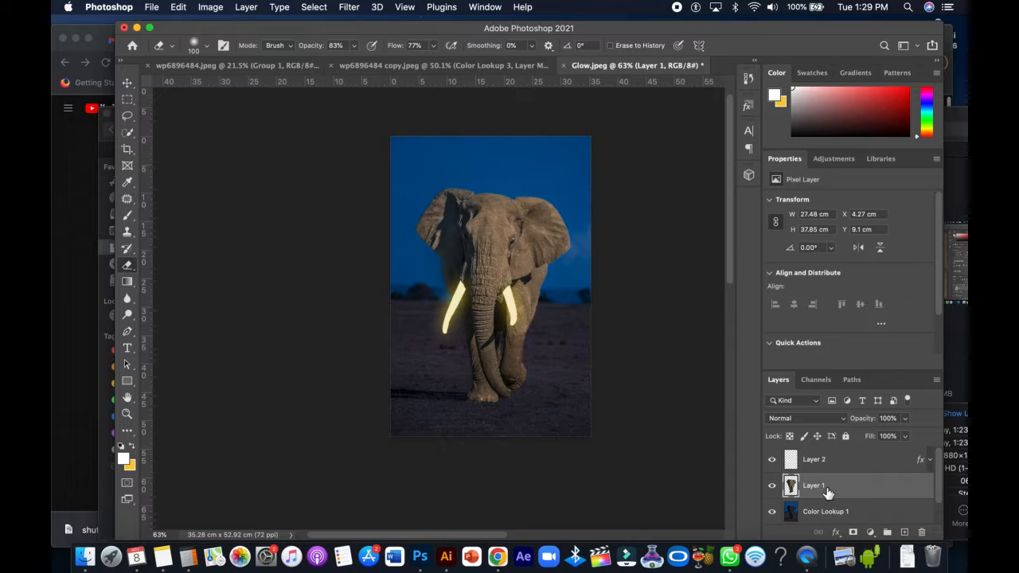
click(873, 531)
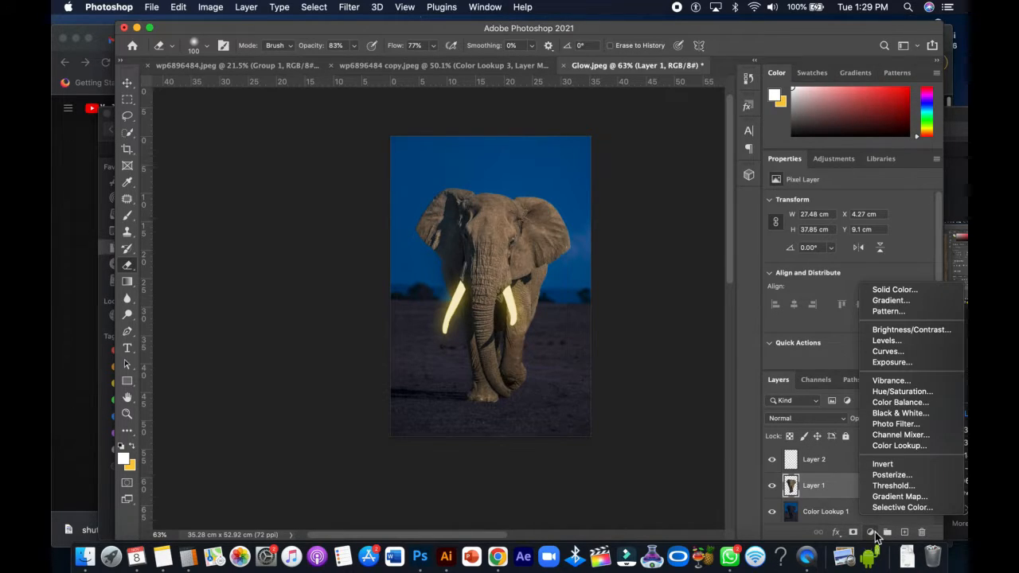
click(905, 446)
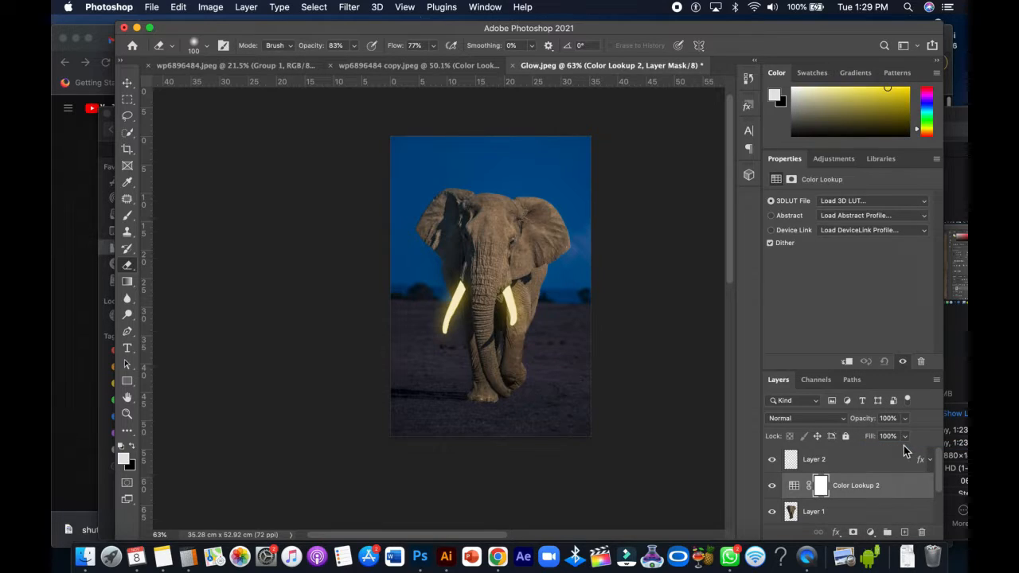
click(852, 200)
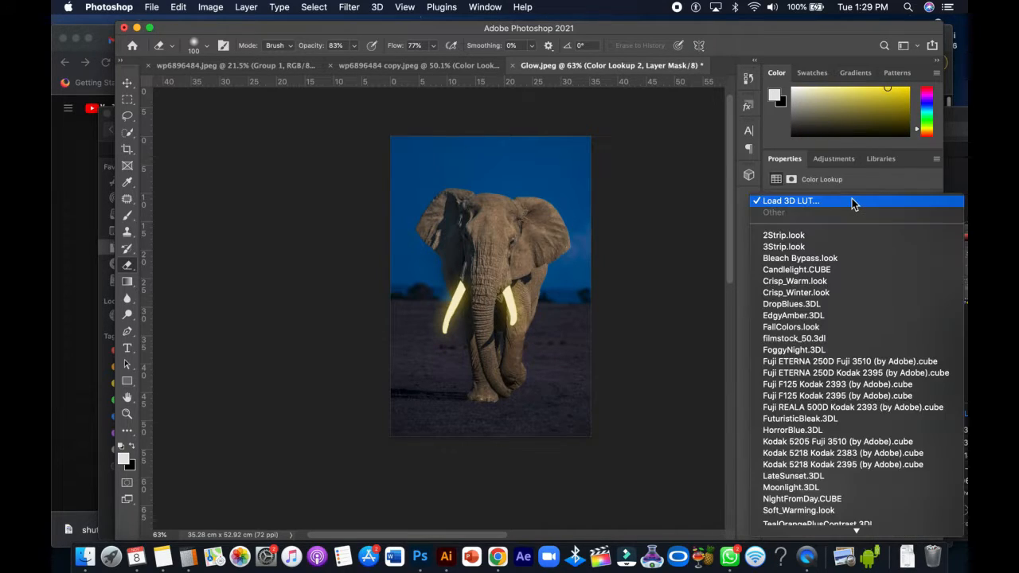
click(797, 488)
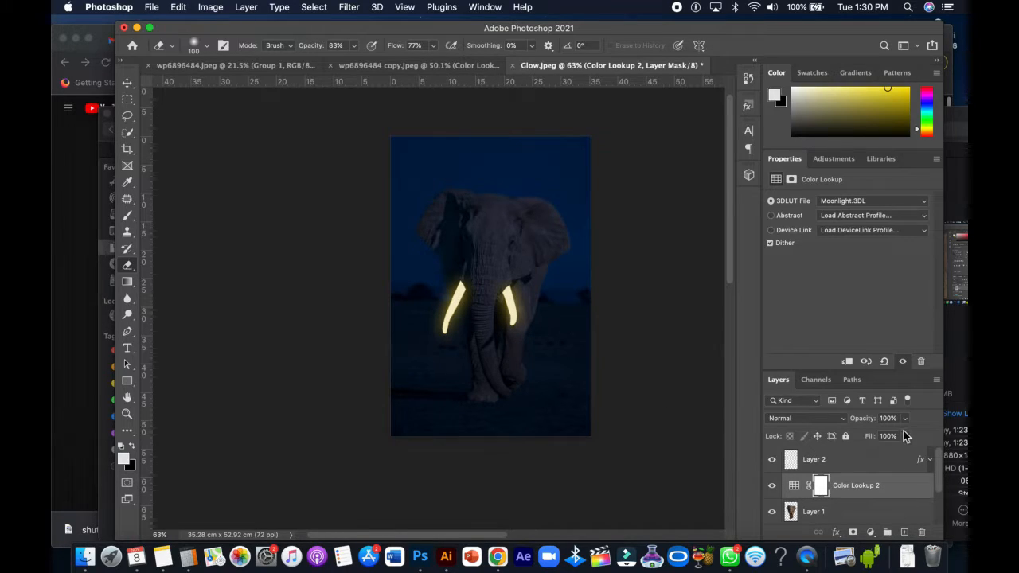
Step: Set the Color Lookup 2 layer's opacity to 86% and clip it to Layer 1 so it affects only the elephant
drag(867, 421, 858, 424)
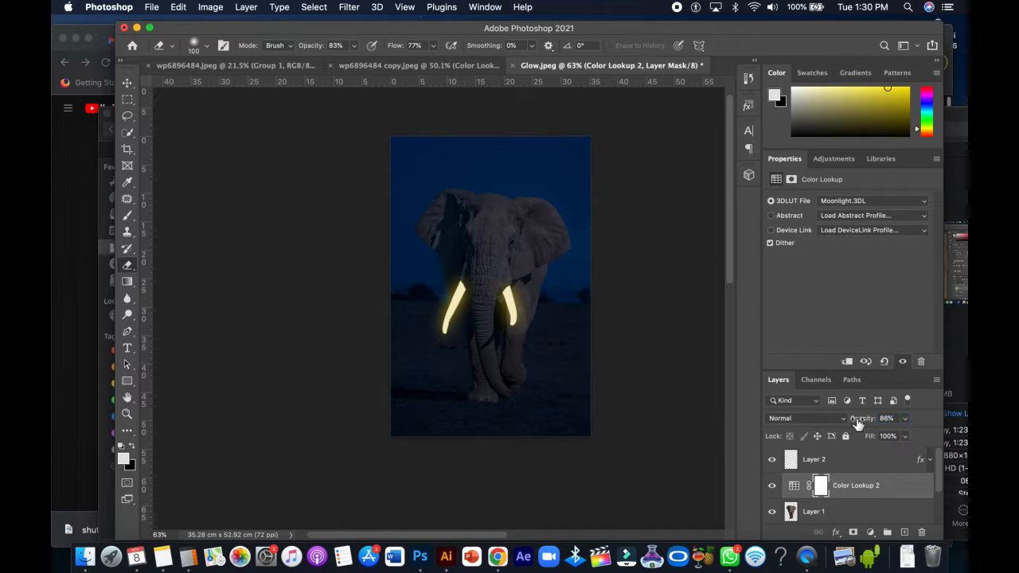
drag(508, 313, 573, 280)
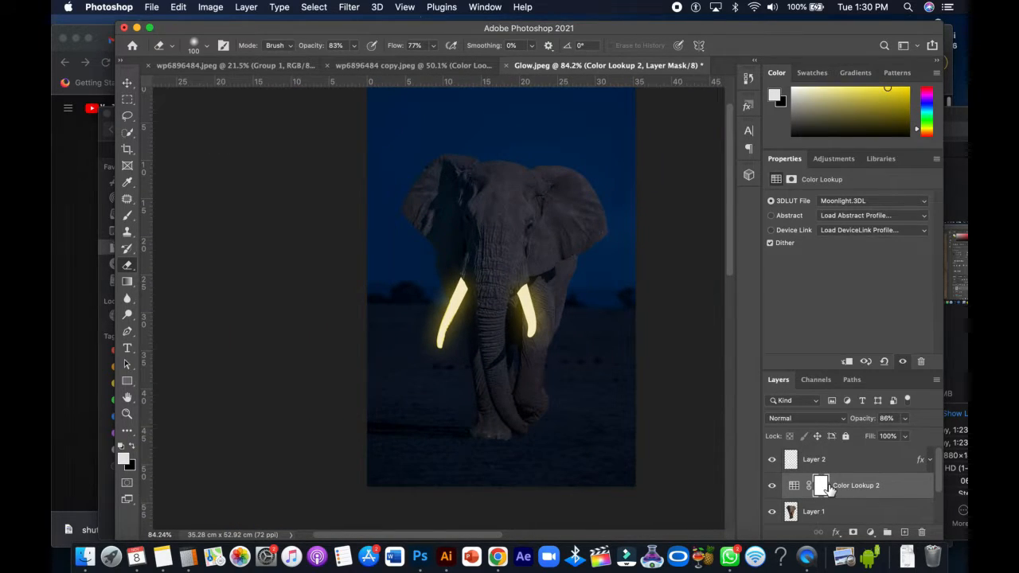
scroll(837, 491, down, 2)
scroll(836, 491, up, 1)
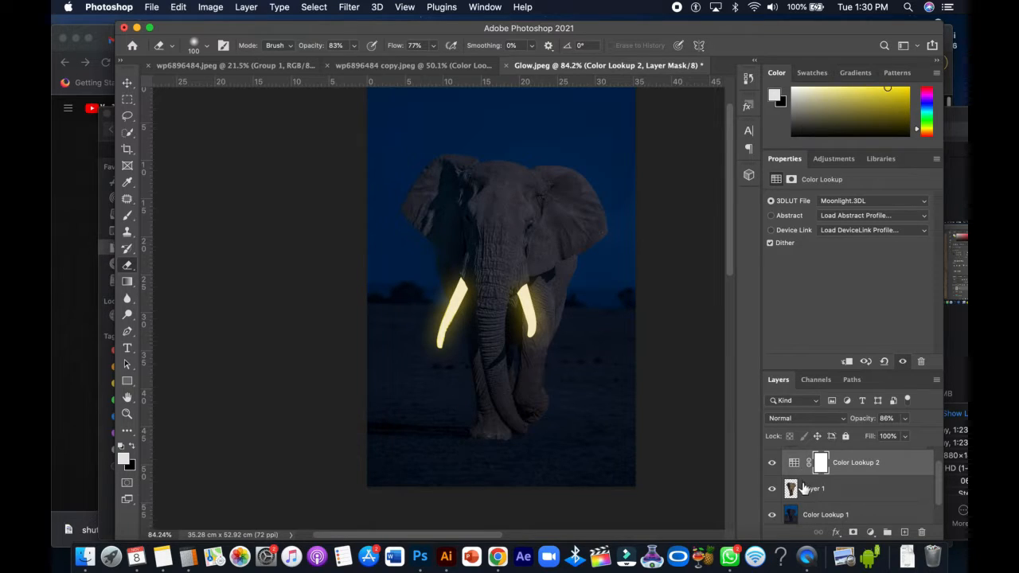
drag(816, 470, 831, 469)
alt+click(811, 474)
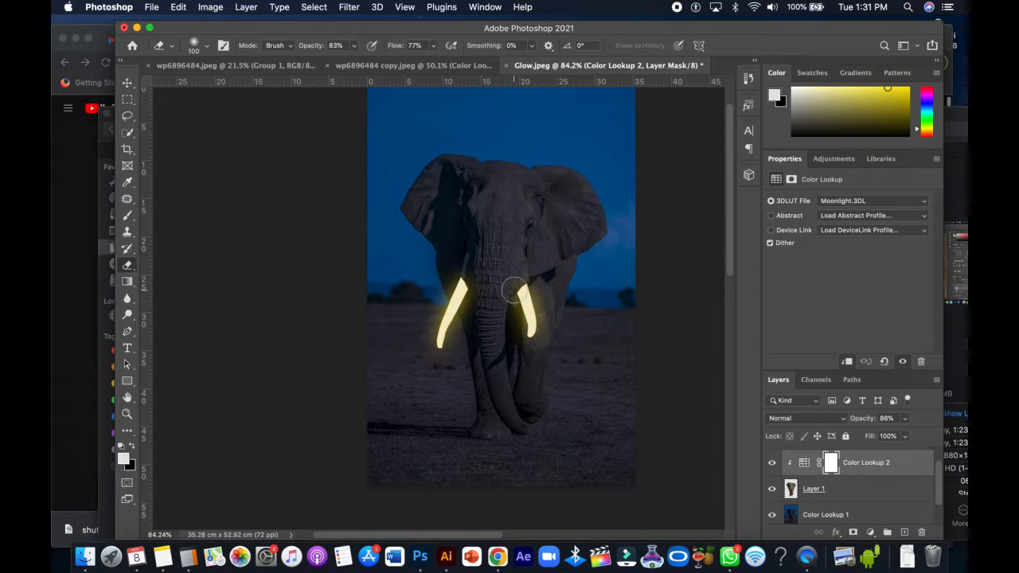
Step: Erase the Color Lookup 2 mask around the tusks with a 125 px eraser and set the adjustment's opacity to 41%
mouse_move(523, 290)
mouse_down()
mouse_move(469, 292)
mouse_move(598, 281)
mouse_move(560, 307)
mouse_move(539, 297)
mouse_move(504, 311)
mouse_move(545, 292)
mouse_move(531, 296)
mouse_up()
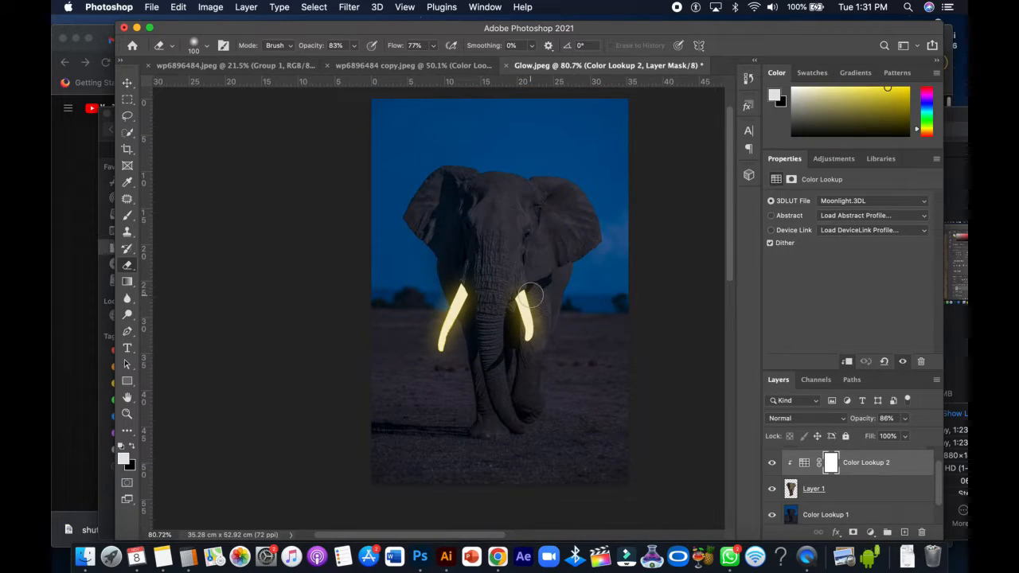
click(129, 267)
click(180, 264)
drag(527, 318, 563, 319)
key(bracketleft)
key(bracketleft)
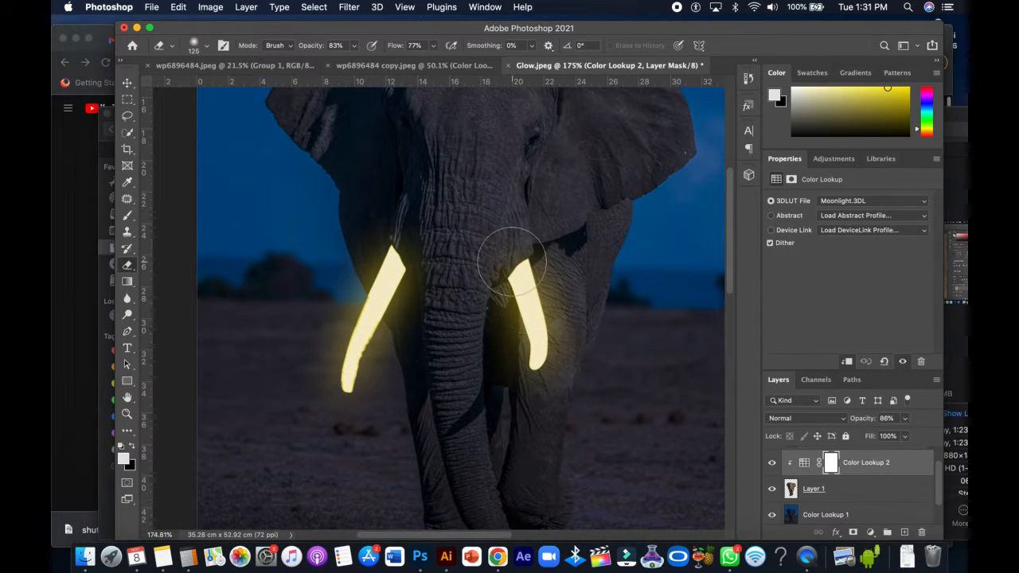
click(512, 262)
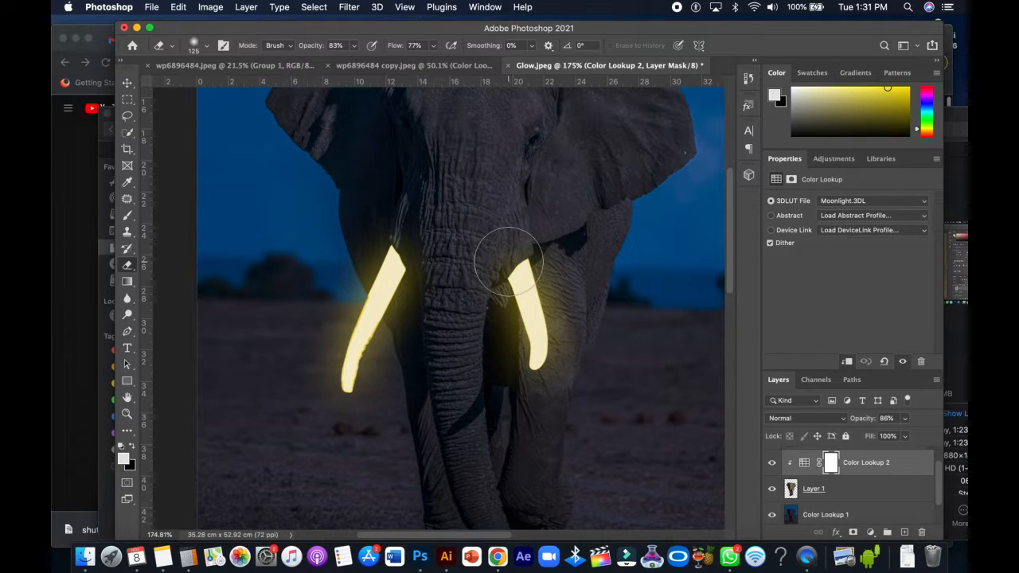
mouse_move(505, 241)
mouse_down()
mouse_move(550, 242)
mouse_move(529, 273)
mouse_move(541, 355)
mouse_up()
key(super+z)
key(super+z)
drag(904, 419, 879, 434)
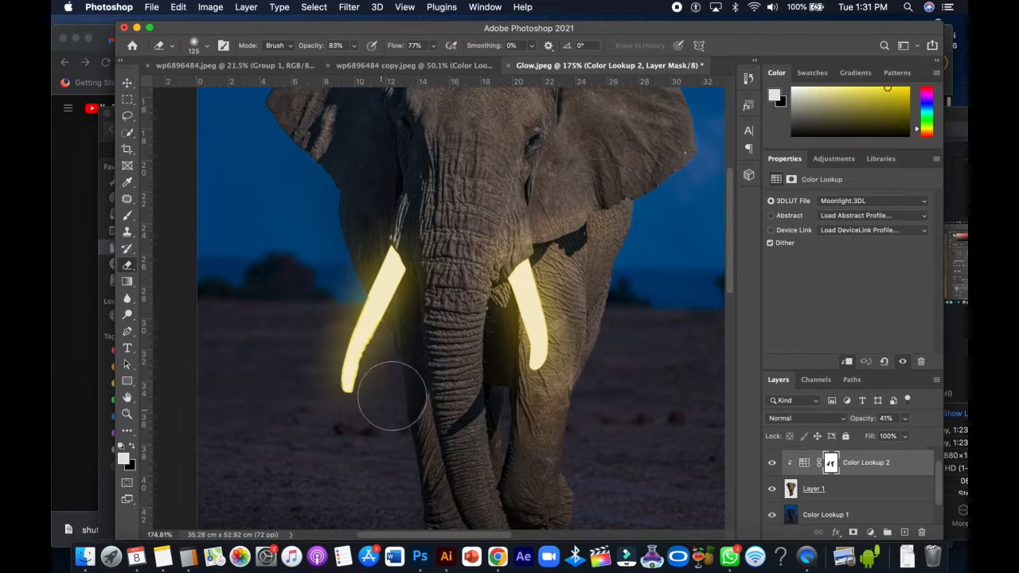
Step: Erase more of the Color Lookup 2 mask on the trunk and beside the right-hand tusk
mouse_move(421, 279)
mouse_down()
mouse_move(421, 212)
mouse_move(407, 202)
mouse_move(385, 220)
mouse_move(348, 222)
mouse_up()
mouse_move(522, 286)
mouse_down()
mouse_move(546, 271)
mouse_move(539, 257)
mouse_move(564, 252)
mouse_move(574, 316)
mouse_up()
drag(481, 308, 539, 310)
drag(468, 302, 498, 303)
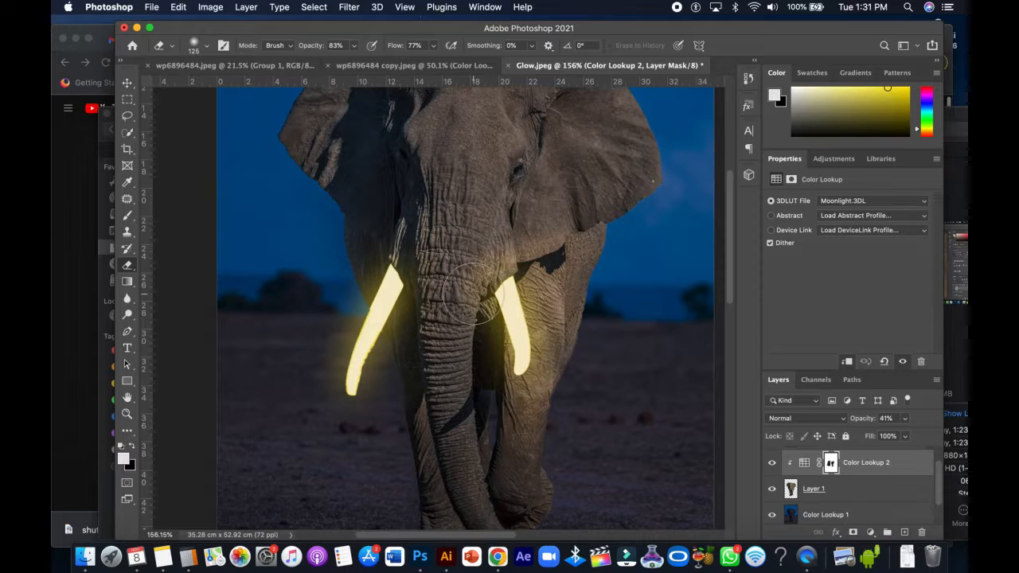
drag(541, 357, 471, 353)
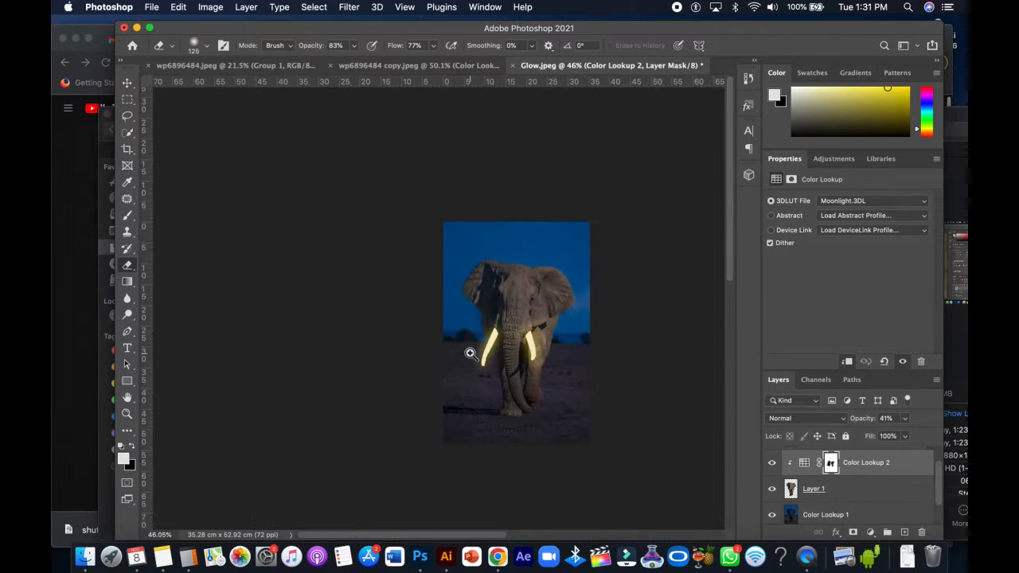
drag(553, 329, 600, 327)
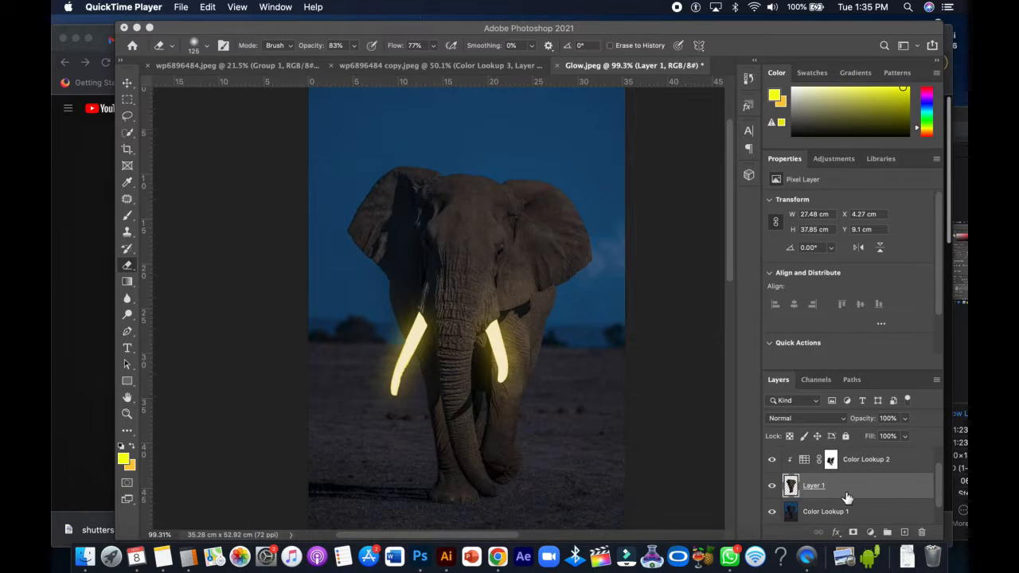
Step: Create a new empty layer clipped above Layer 1 and switch to the Brush tool
click(906, 532)
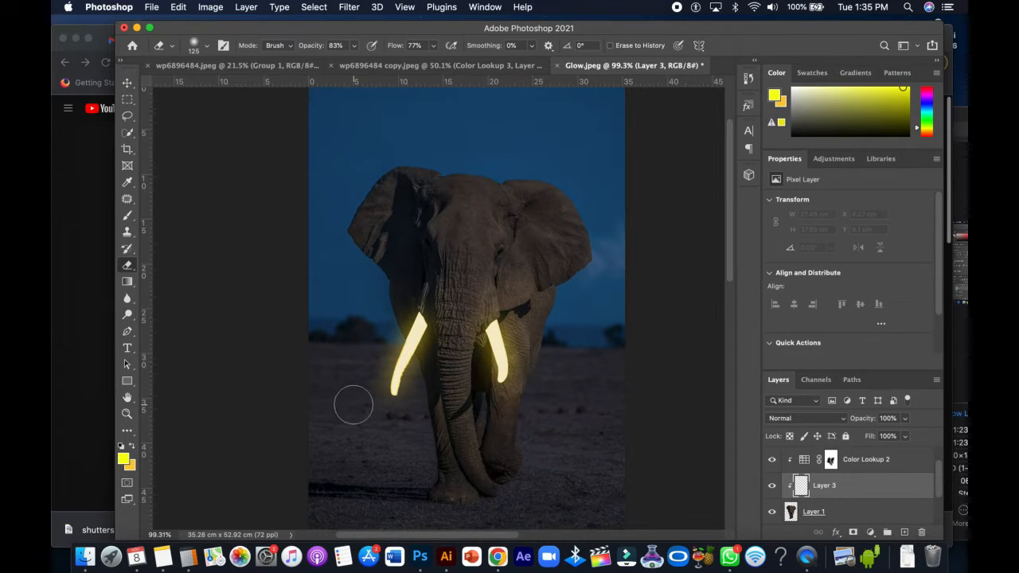
key(b)
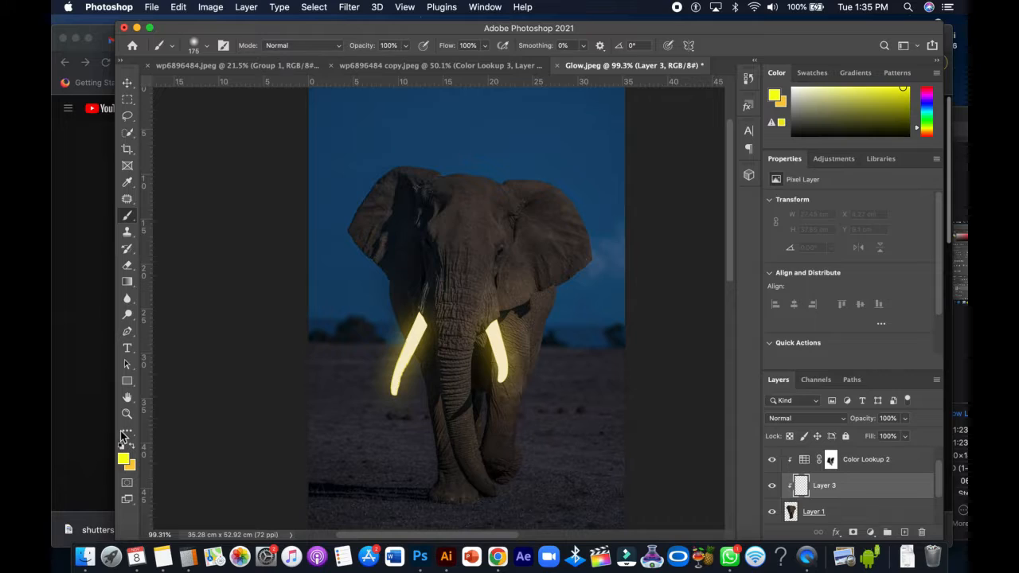
right_click(128, 216)
Step: Set the background colour to the same bright yellow f6fe0e as the foreground colour
click(124, 457)
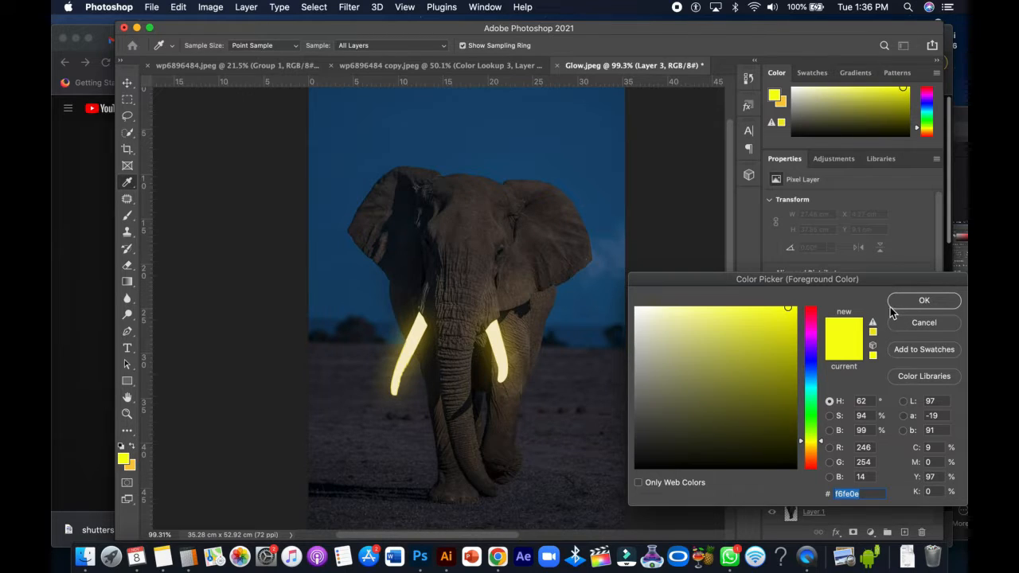
click(916, 303)
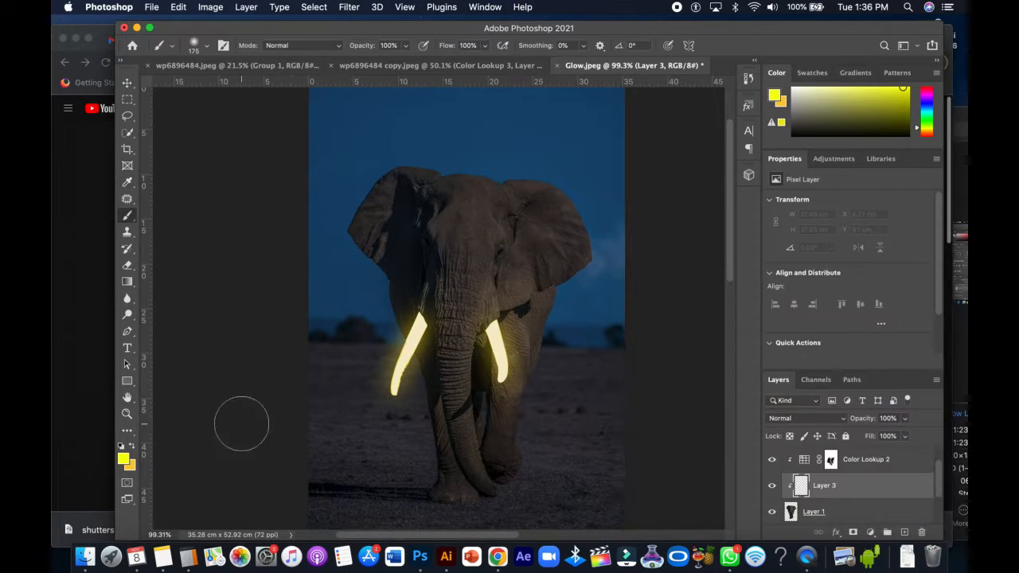
click(132, 466)
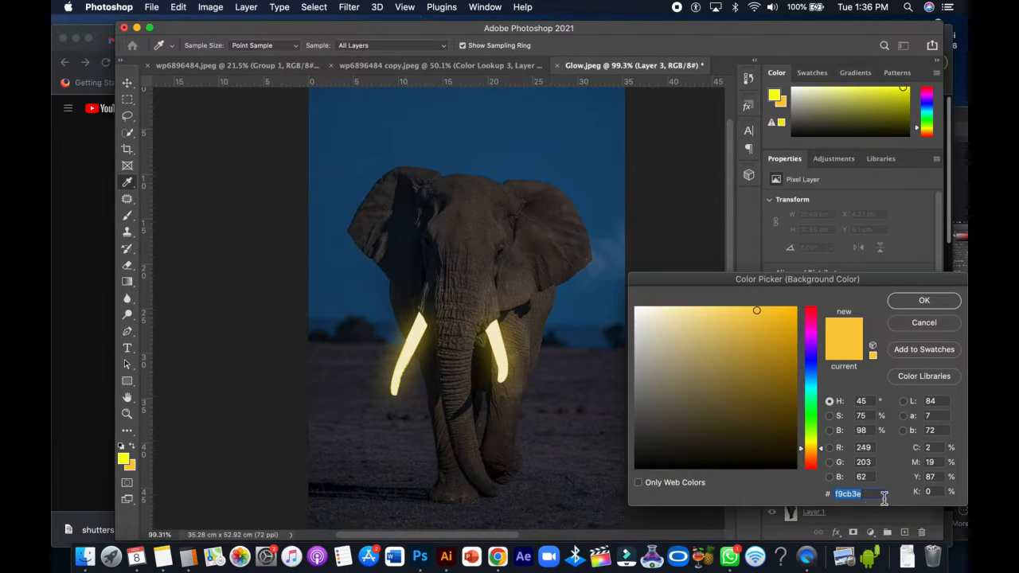
key(super+v)
click(907, 303)
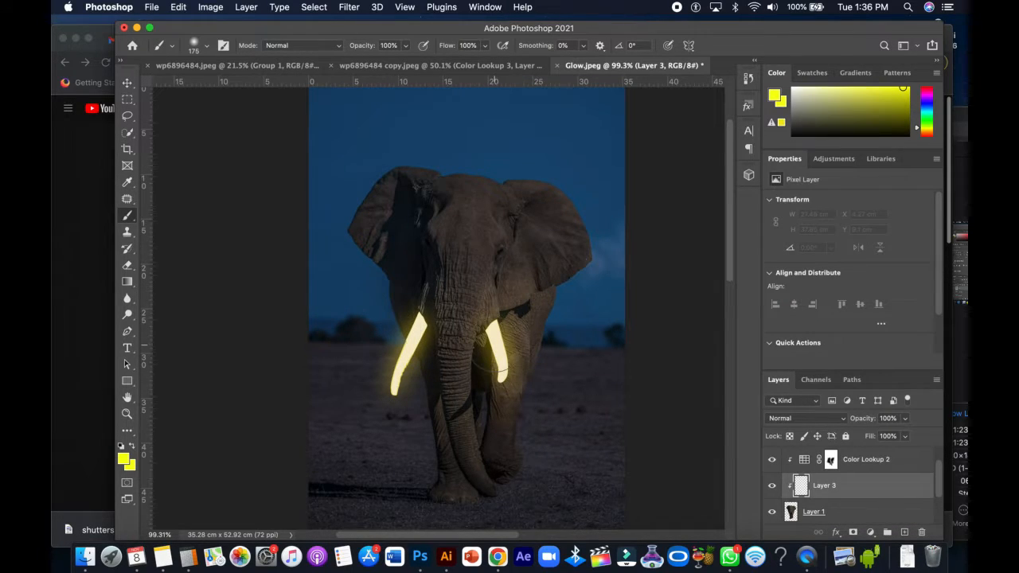
Step: Paint a soft yellow stroke down the trunk beside the right-hand tusk on Layer 3 with a 125 px brush
mouse_move(475, 352)
mouse_down()
mouse_move(451, 342)
mouse_move(509, 356)
mouse_move(480, 368)
mouse_move(490, 368)
mouse_up()
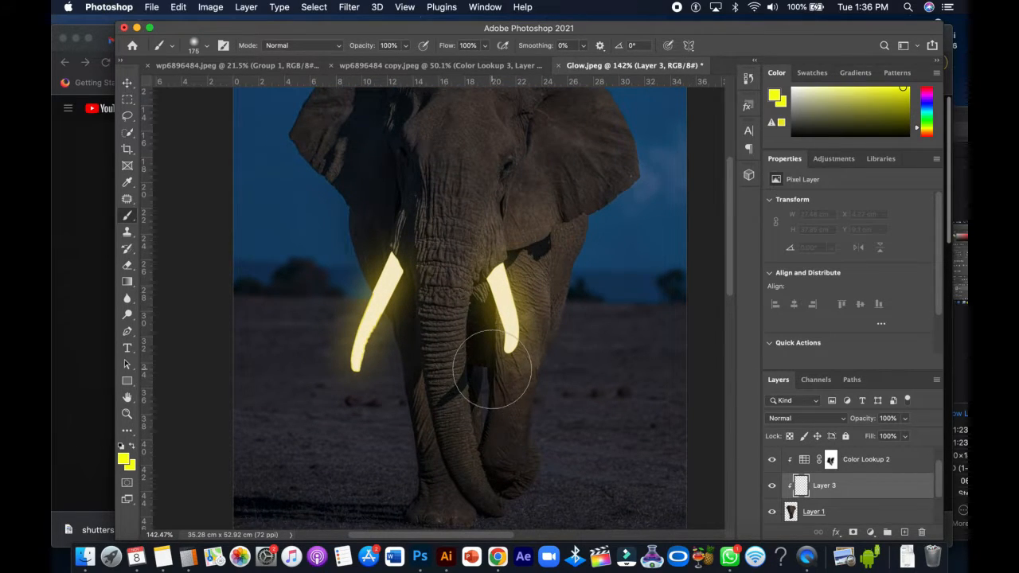
key(bracketleft)
key(bracketleft)
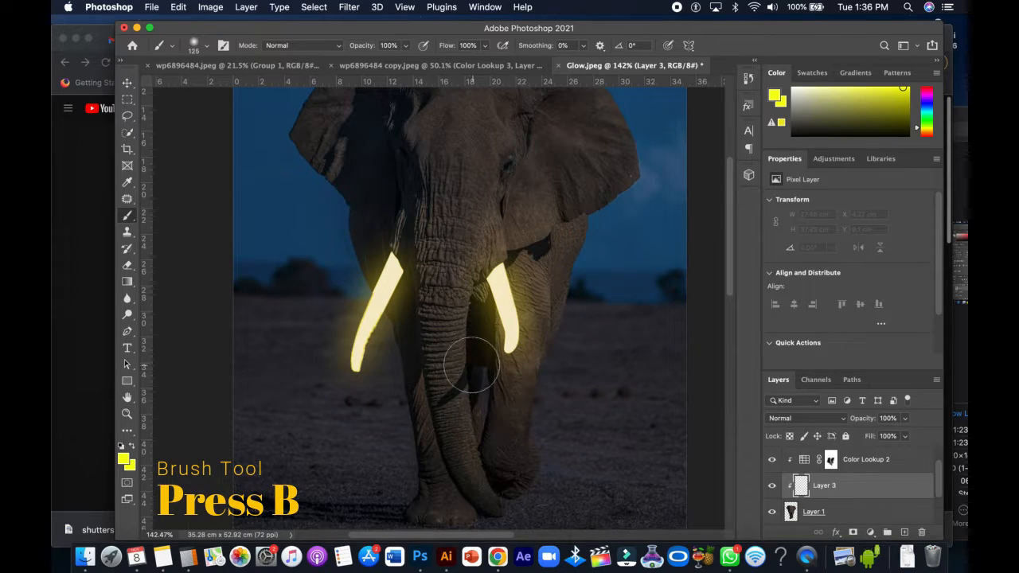
drag(461, 322, 464, 415)
key(super+z)
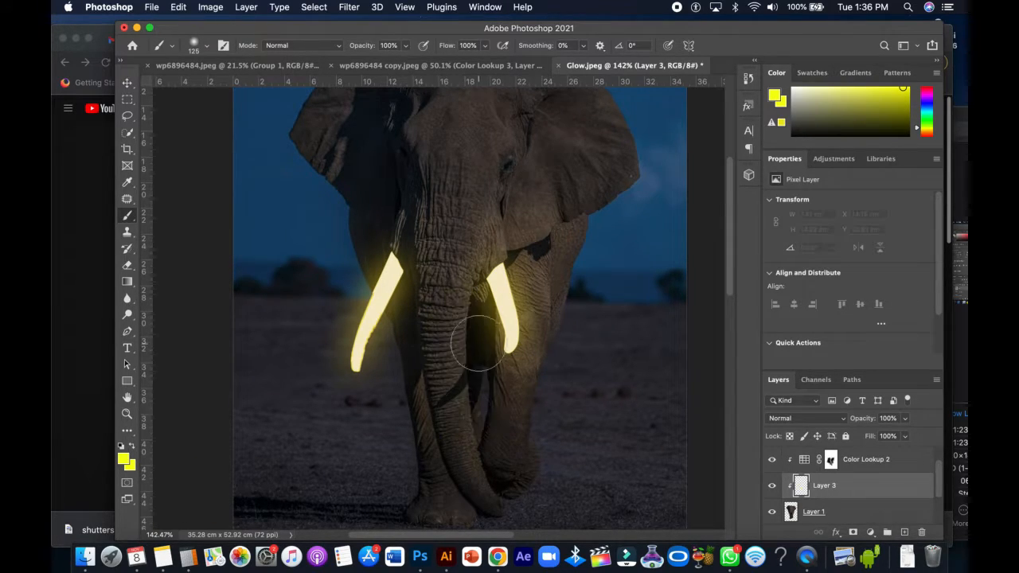
mouse_move(469, 317)
mouse_down()
mouse_move(468, 394)
mouse_move(479, 405)
mouse_up()
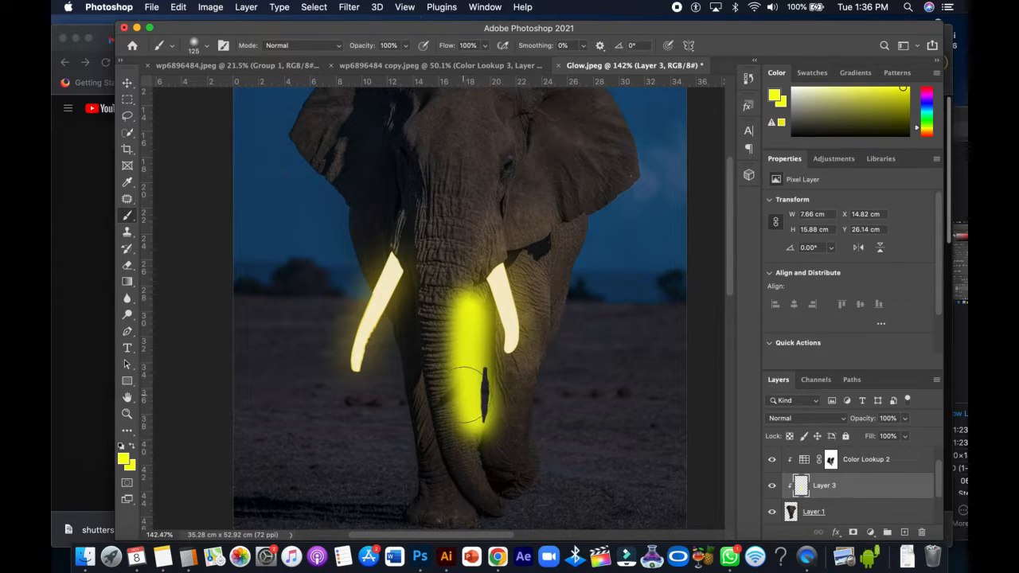
Step: Try extending the yellow stroke on Layer 3 further down the trunk, undoing the added paint
drag(459, 360, 484, 359)
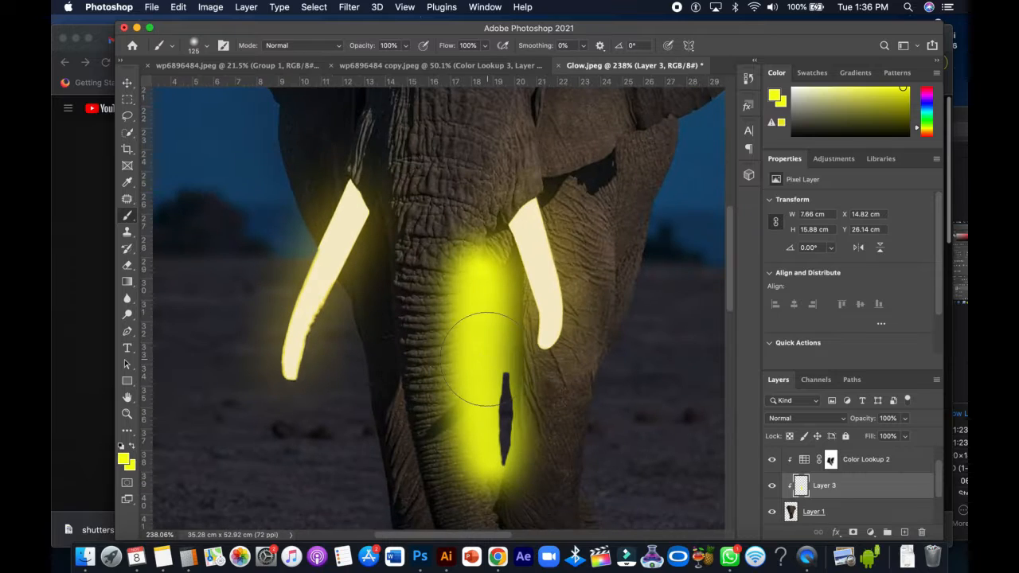
drag(465, 298, 430, 303)
drag(486, 353, 498, 350)
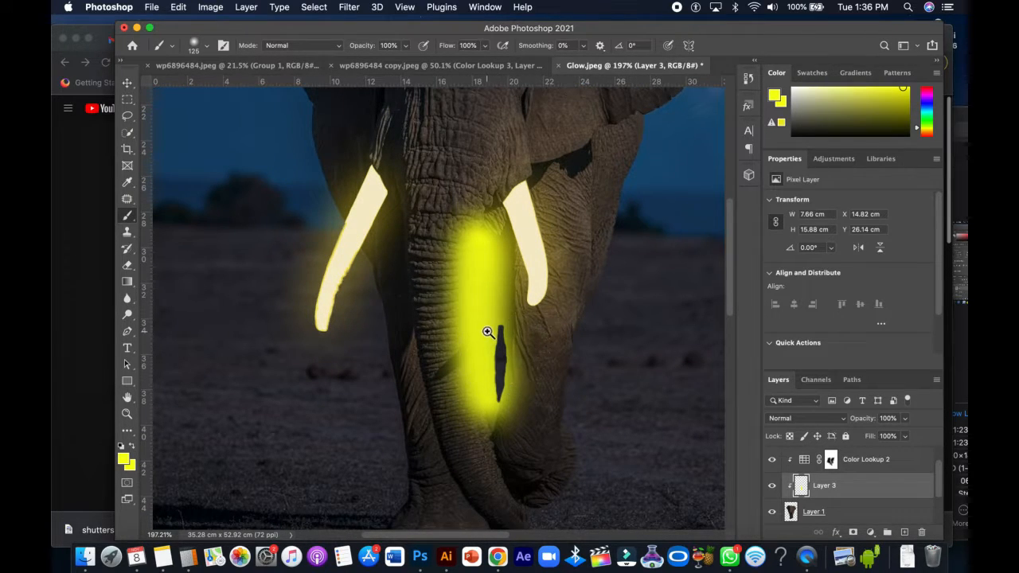
drag(487, 331, 459, 335)
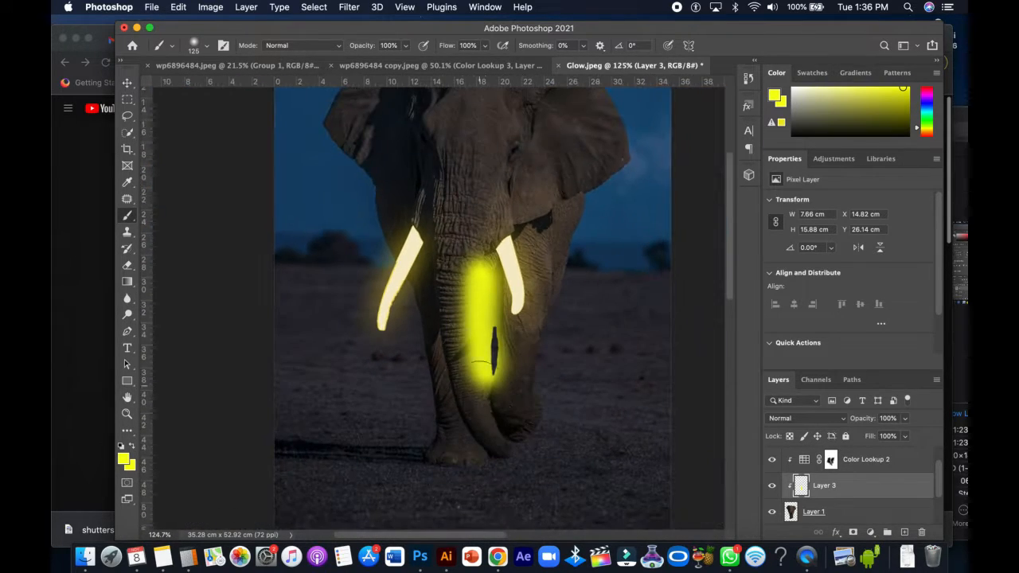
click(492, 406)
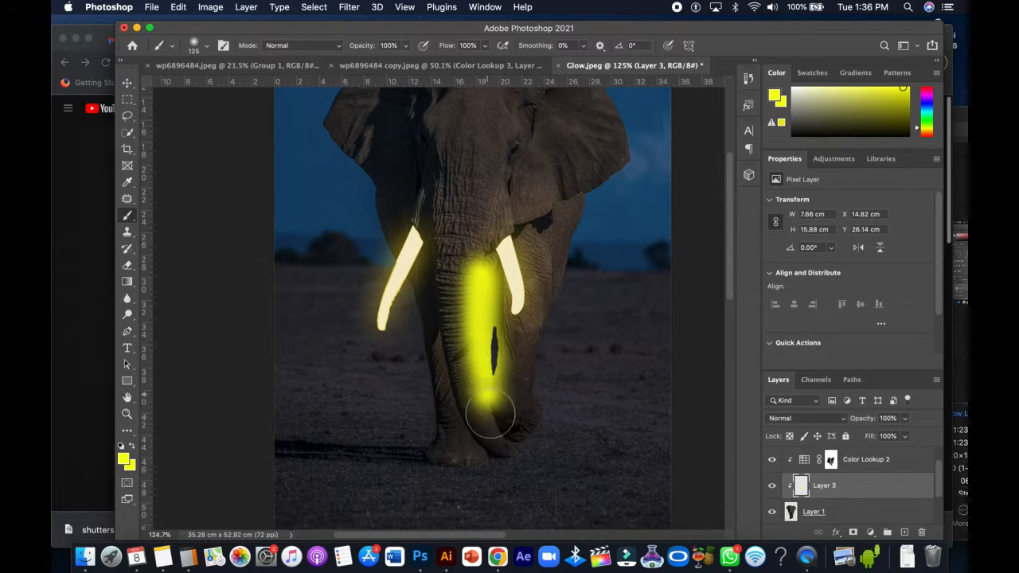
click(494, 420)
key(super+z)
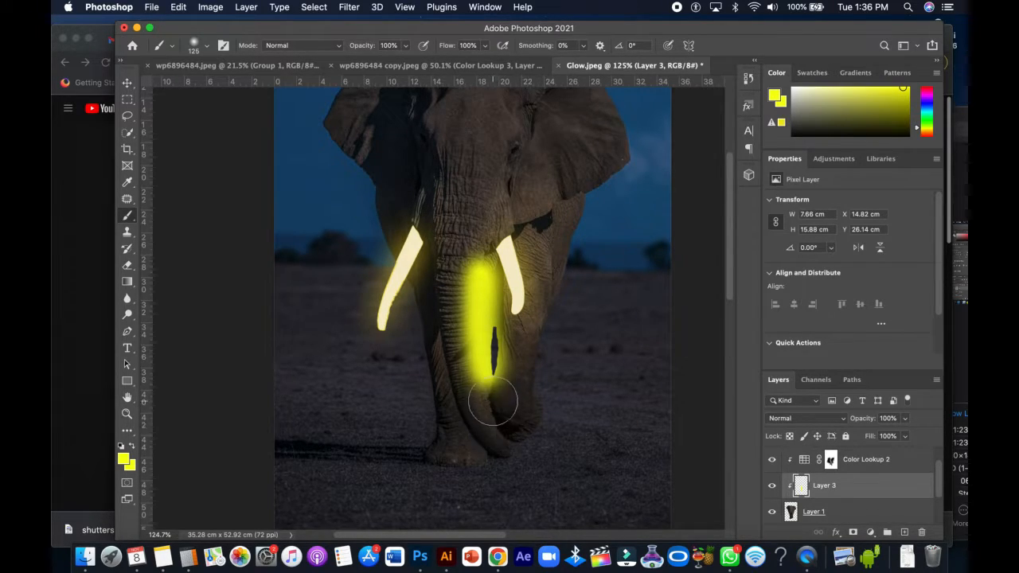
key(super+z)
drag(480, 382, 490, 410)
key(super+z)
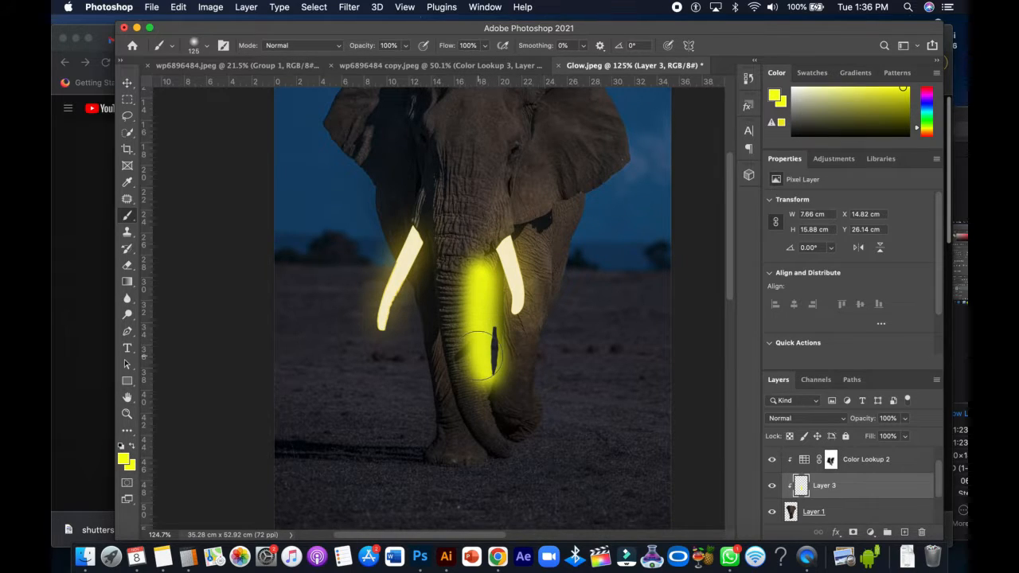
Step: Outline a freehand Patch tool selection following the trunk's left edge and enclosing the trunk and lower legs, and return to the Brush tool
key(j)
mouse_move(438, 309)
mouse_down()
mouse_move(489, 304)
mouse_move(446, 296)
mouse_up()
scroll(489, 306, down, 2)
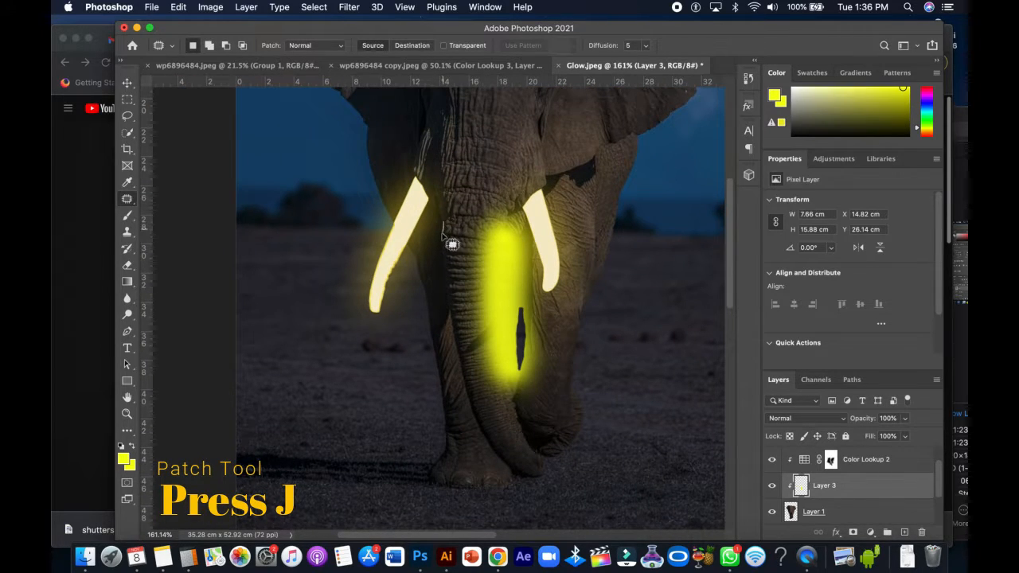
drag(443, 239, 450, 303)
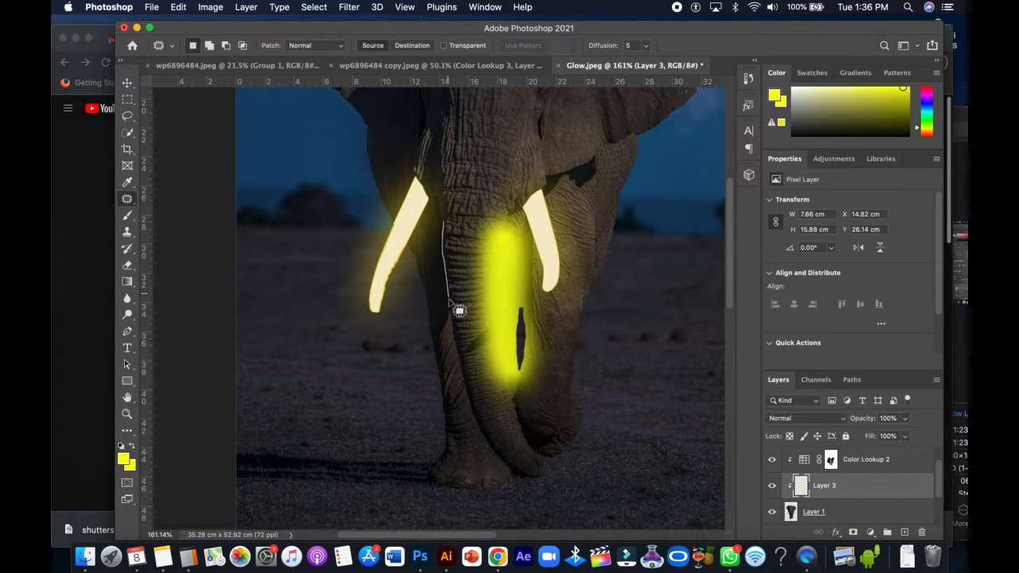
mouse_move(465, 343)
mouse_down()
mouse_move(458, 380)
mouse_move(444, 376)
mouse_move(381, 268)
mouse_up()
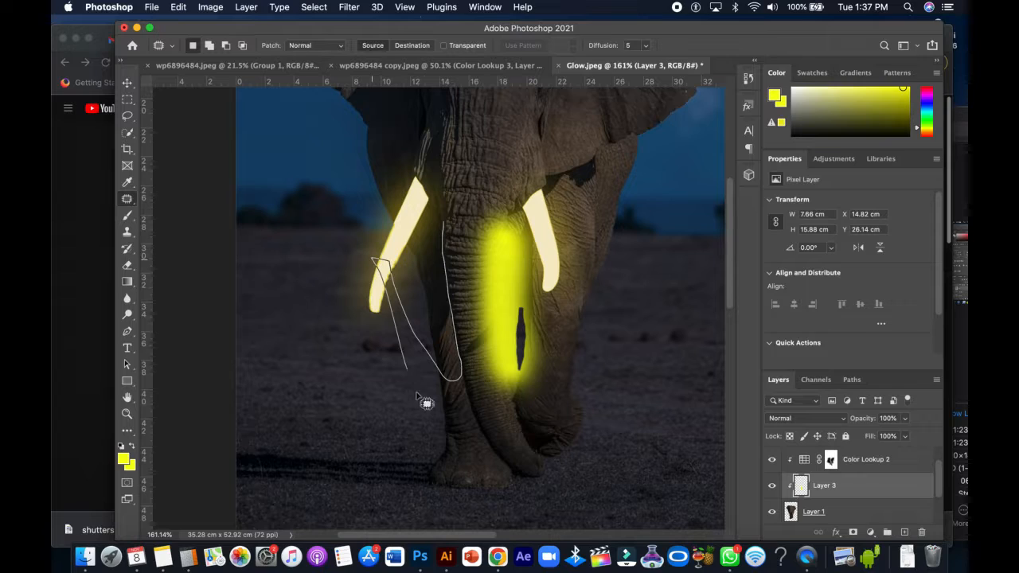
mouse_move(417, 396)
mouse_down()
mouse_move(650, 211)
mouse_move(538, 138)
mouse_move(442, 196)
mouse_up()
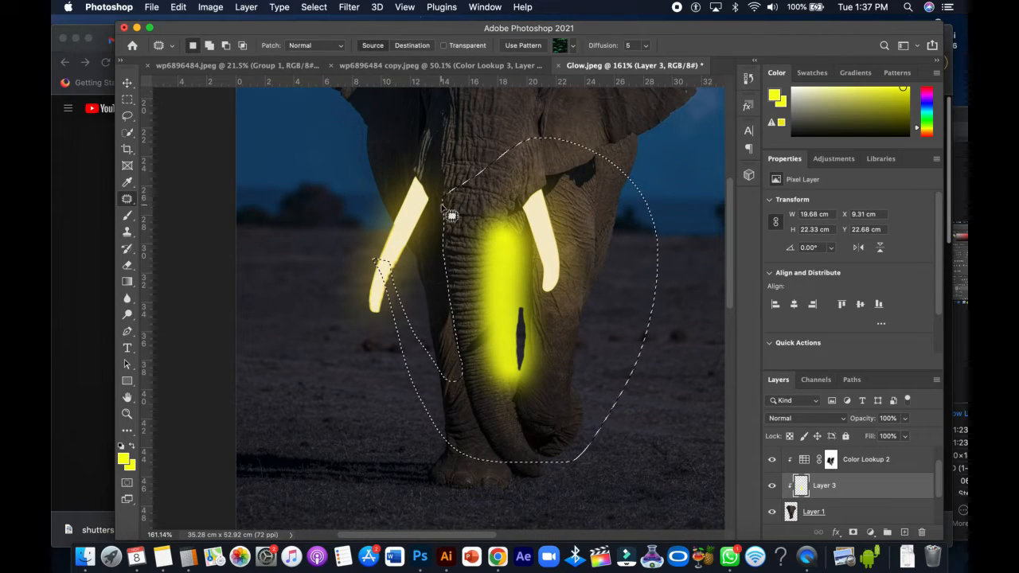
key(b)
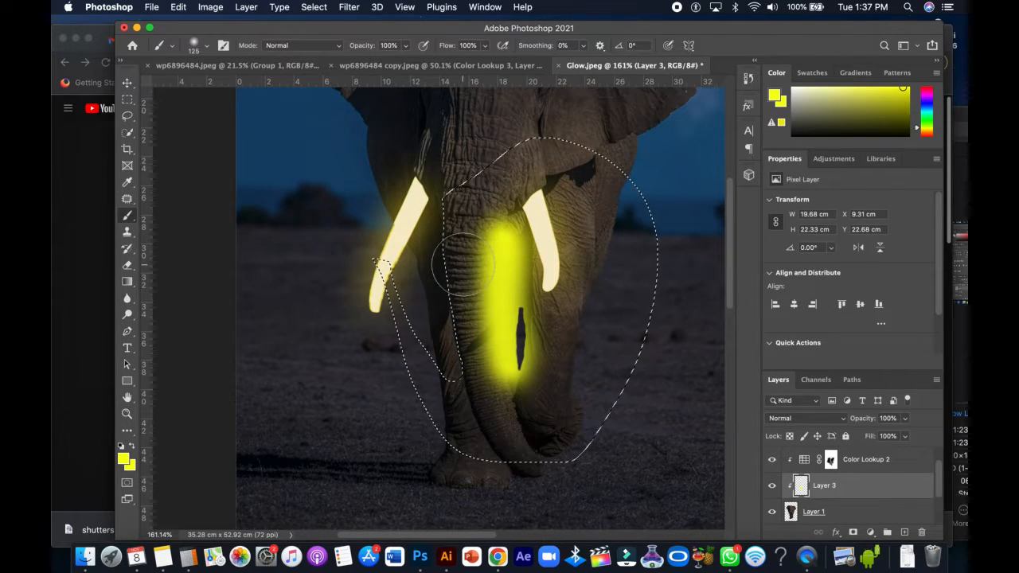
Step: Try painting a yellow rim down the trunk's left edge inside the selection with a 45 px brush, undoing the stroke
key(bracketleft)
key(bracketleft)
key(bracketleft)
key(bracketleft)
key(bracketleft)
key(bracketleft)
key(bracketleft)
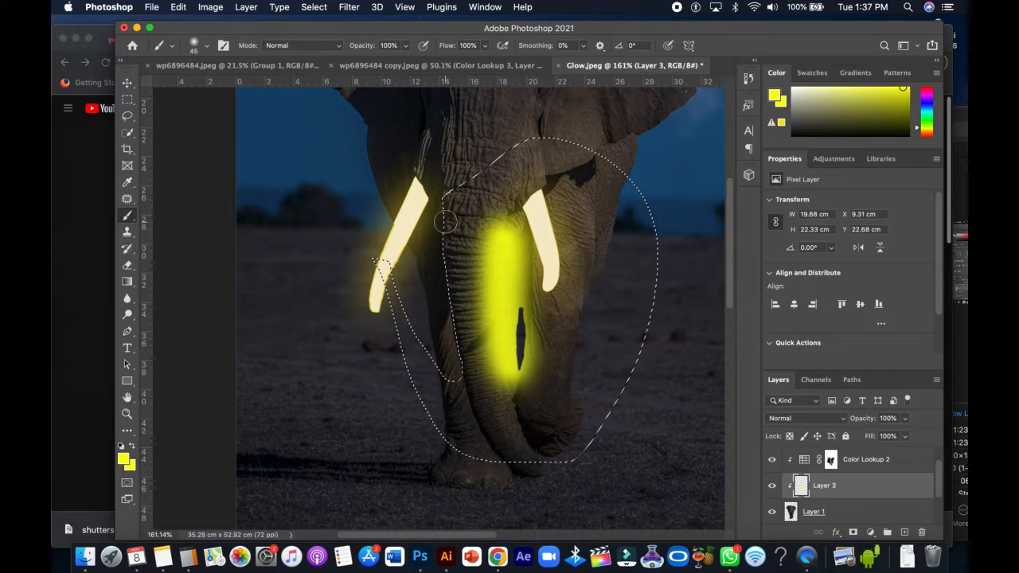
drag(446, 223, 438, 302)
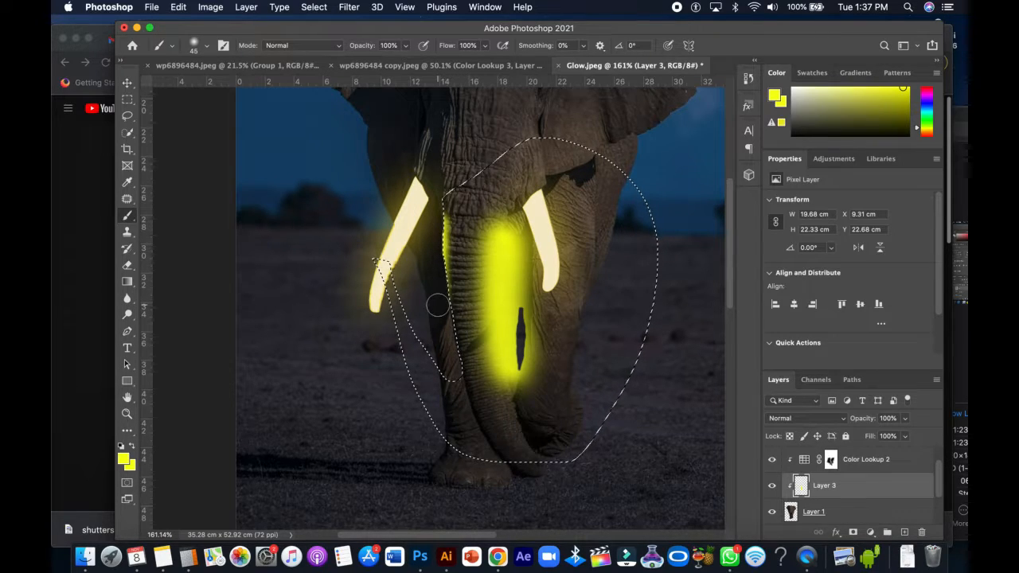
key(super+z)
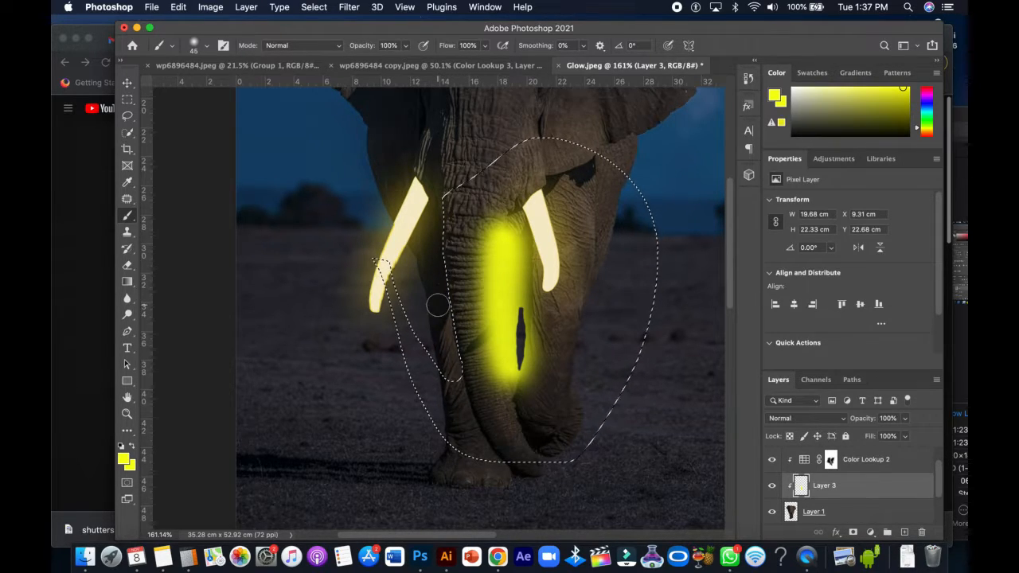
Step: Paint a thin yellow rim down the trunk's left edge on Layer 3 with a 60 px brush, redoing unsatisfactory strokes, and deselect
key(bracketright)
key(bracketright)
drag(443, 223, 451, 394)
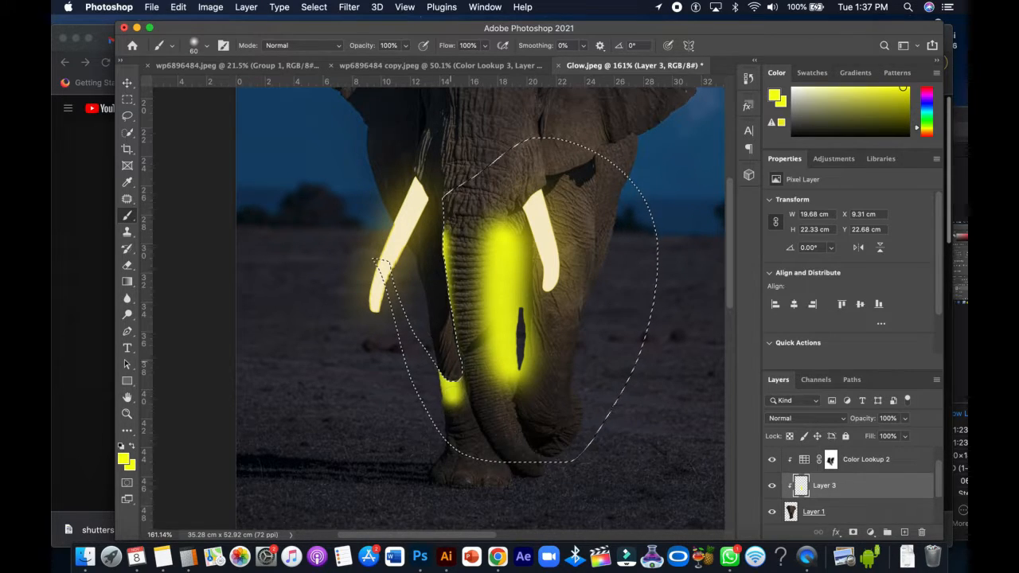
key(super+z)
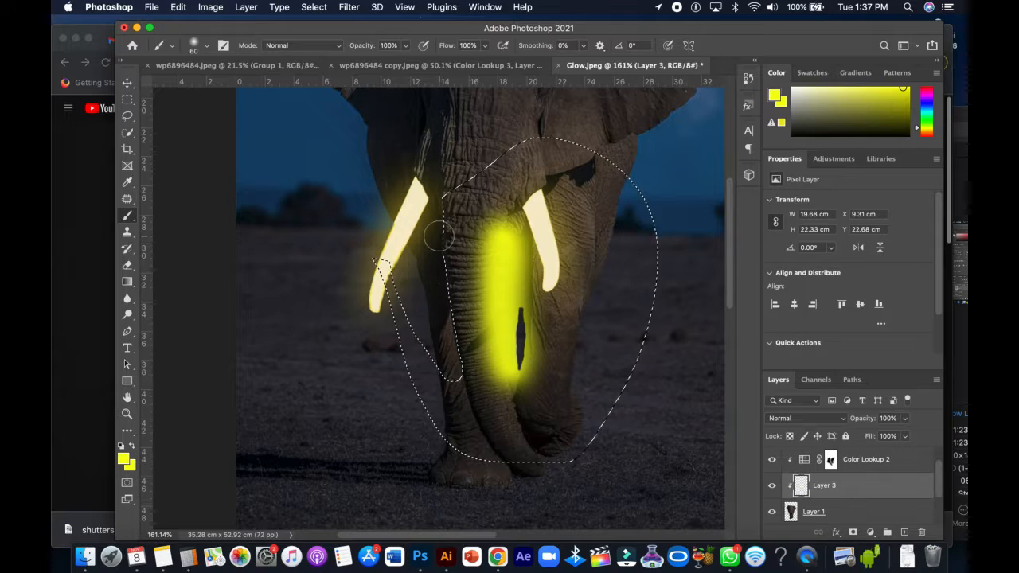
drag(439, 236, 449, 371)
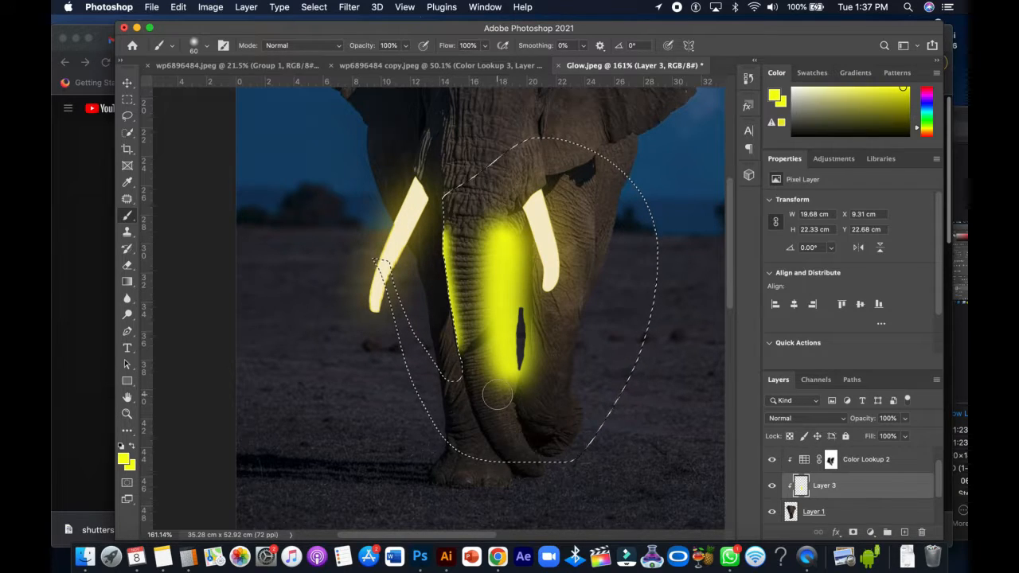
key(super+z)
key(super+z)
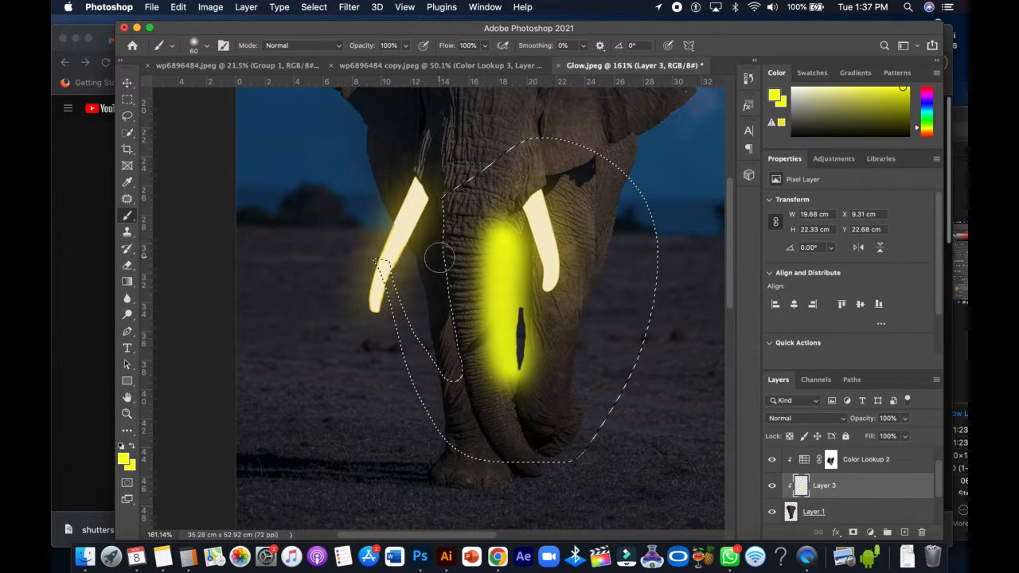
drag(439, 234, 447, 350)
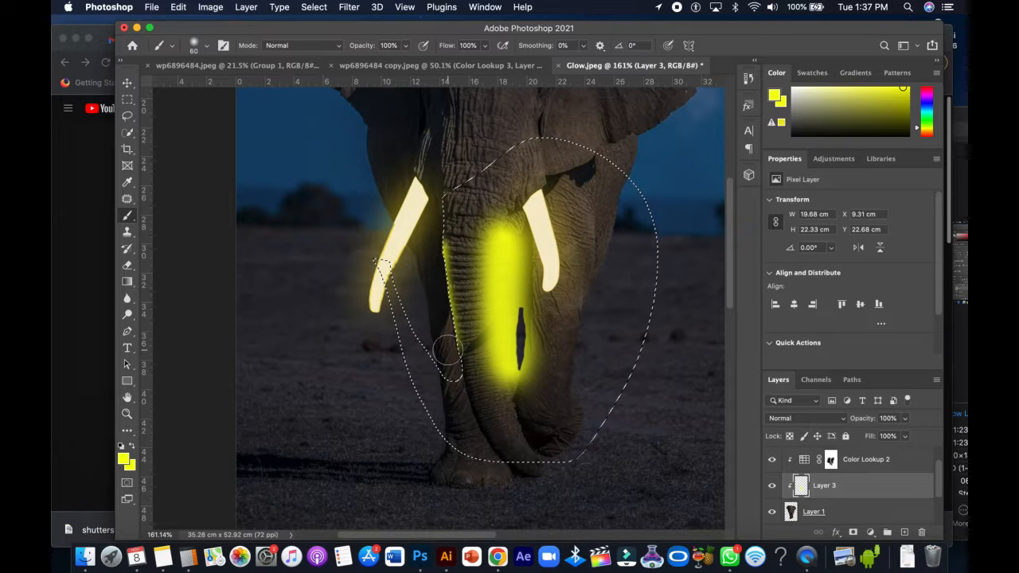
key(m)
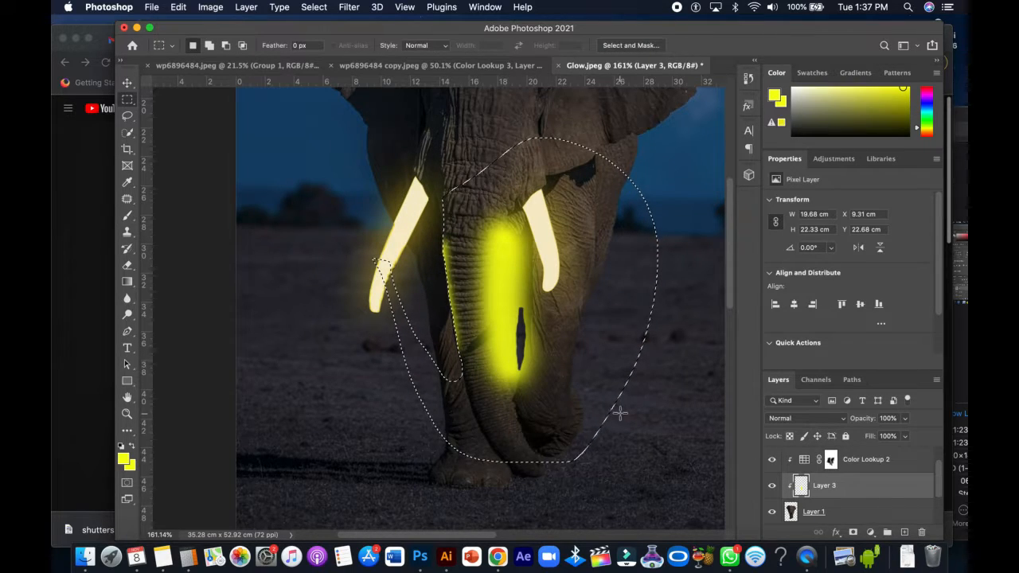
key(super+d)
key(b)
Step: Select an area of about 4 × 9.5 cm along the lower trunk, extend the yellow rim down its left edge, and deselect
scroll(483, 360, up, 2)
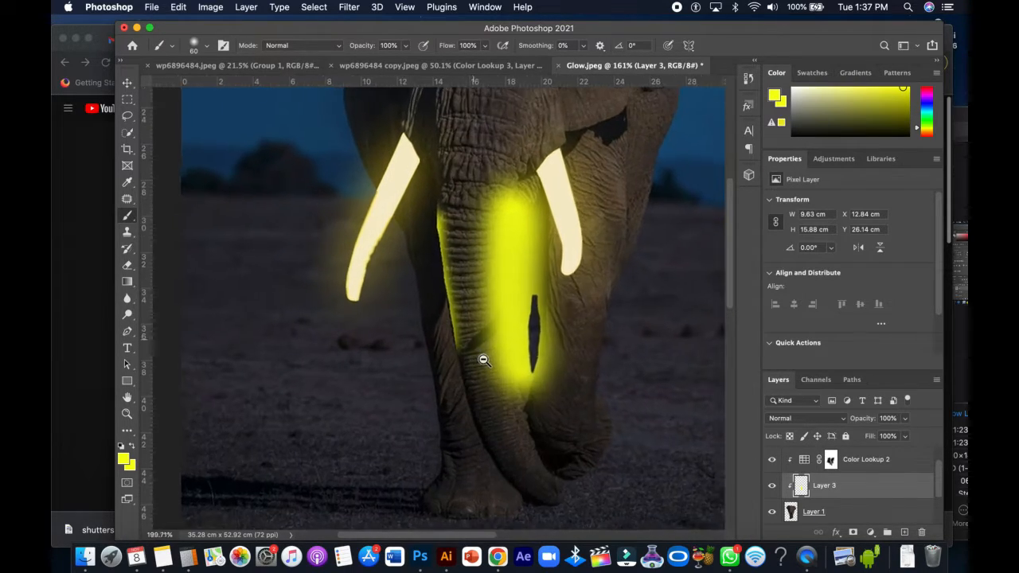
scroll(483, 360, up, 2)
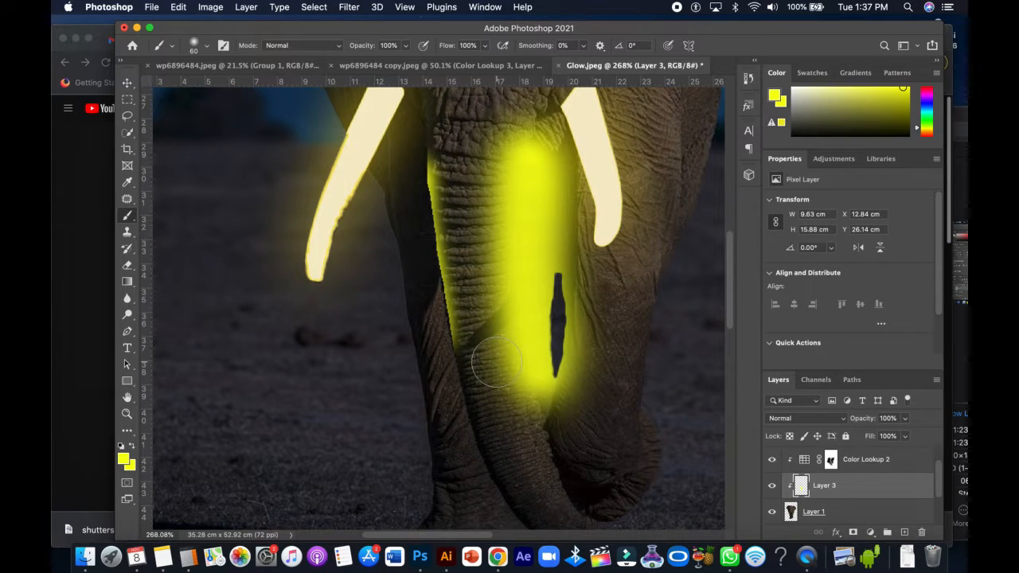
key(j)
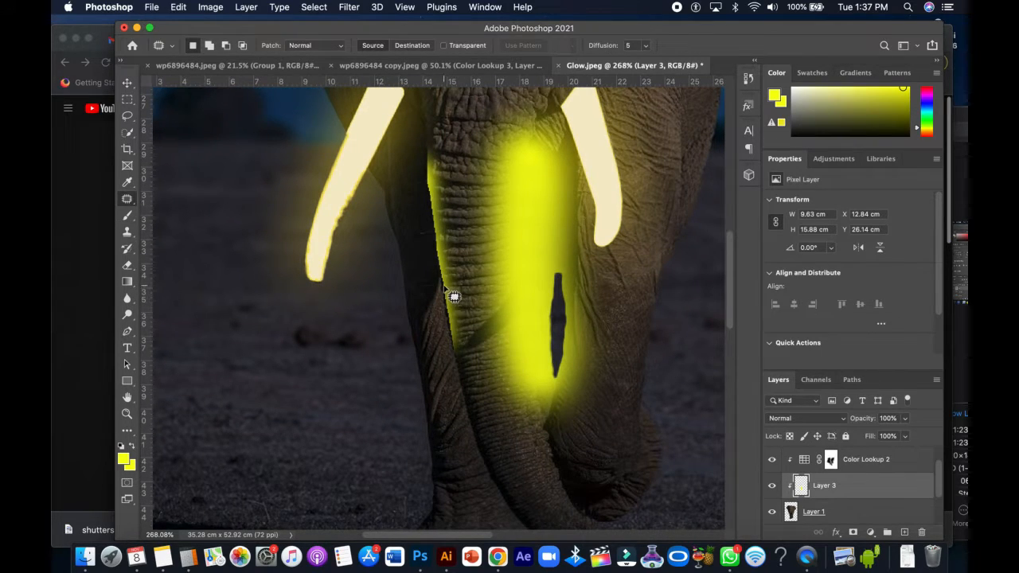
mouse_move(451, 297)
mouse_down()
mouse_move(464, 392)
mouse_move(492, 452)
mouse_up()
mouse_move(526, 354)
mouse_down()
mouse_move(526, 254)
mouse_move(485, 224)
mouse_move(453, 273)
mouse_up()
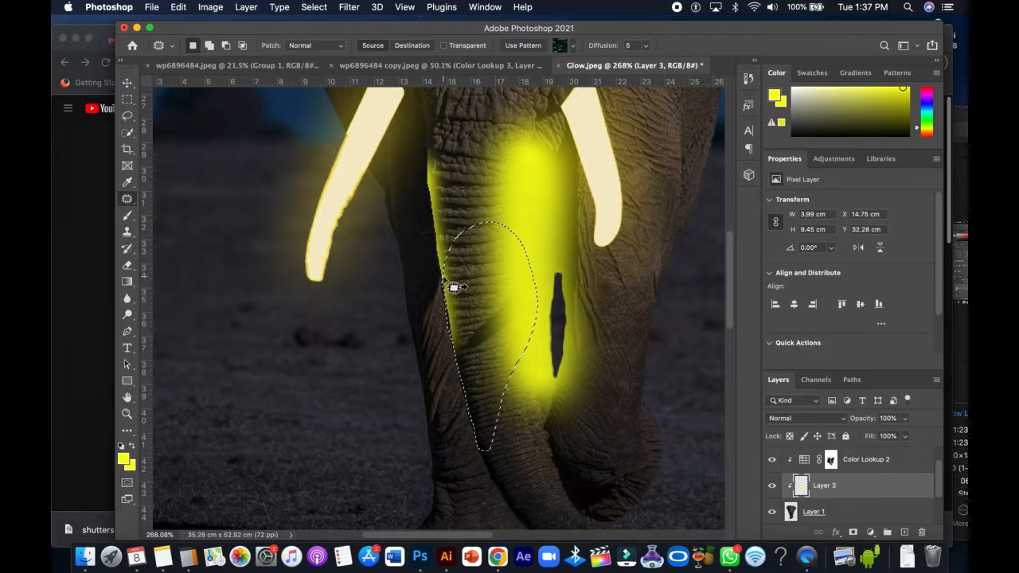
key(b)
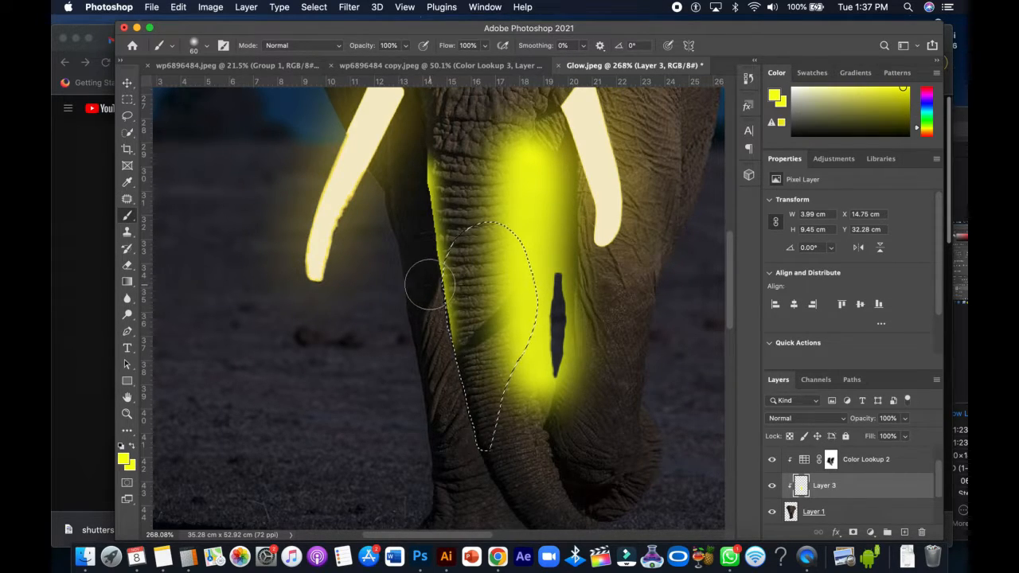
drag(427, 291, 455, 410)
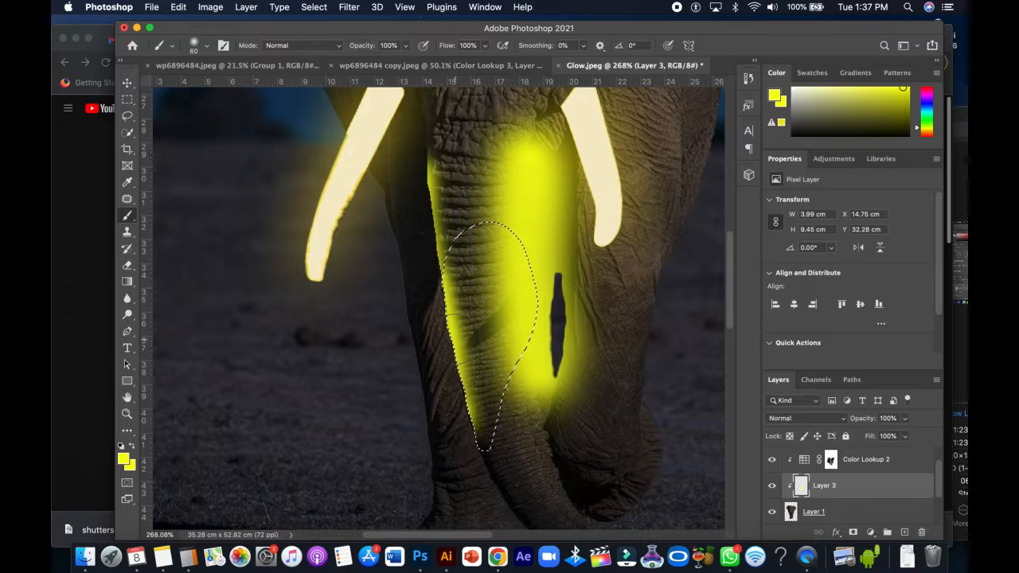
key(m)
key(ctrl+d)
key(b)
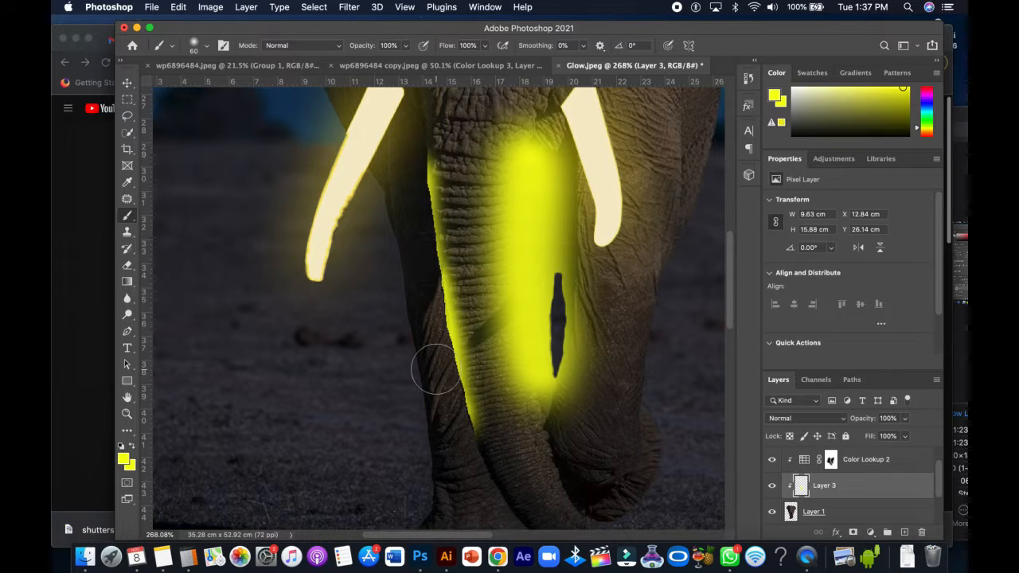
Step: Select along the outer edge of the leg behind the trunk, paint a 60 px yellow rim down that edge, and deselect
key(j)
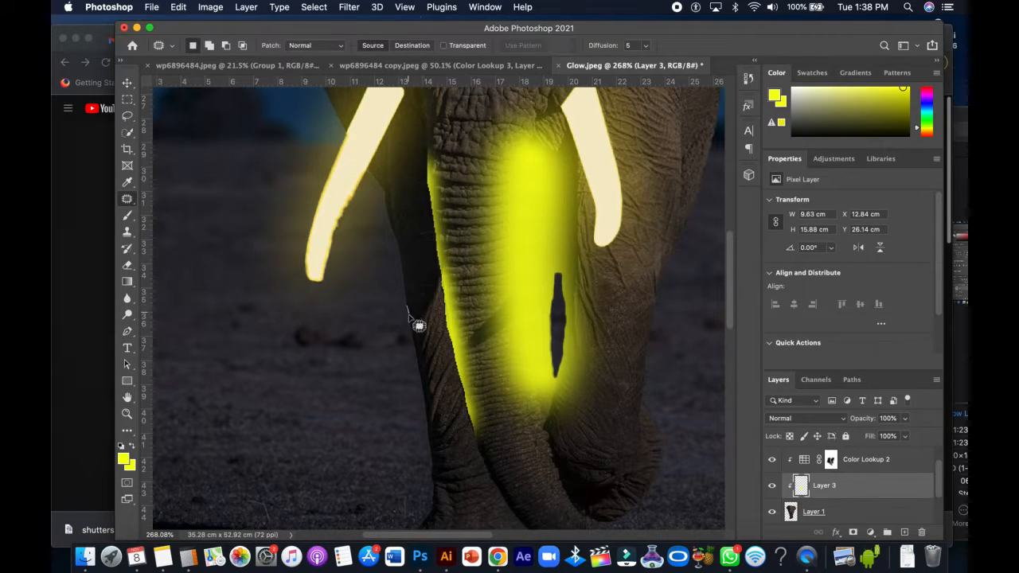
mouse_move(422, 387)
mouse_down()
mouse_move(430, 442)
mouse_move(443, 449)
mouse_move(568, 357)
mouse_move(559, 252)
mouse_move(413, 216)
mouse_move(410, 301)
mouse_up()
key(b)
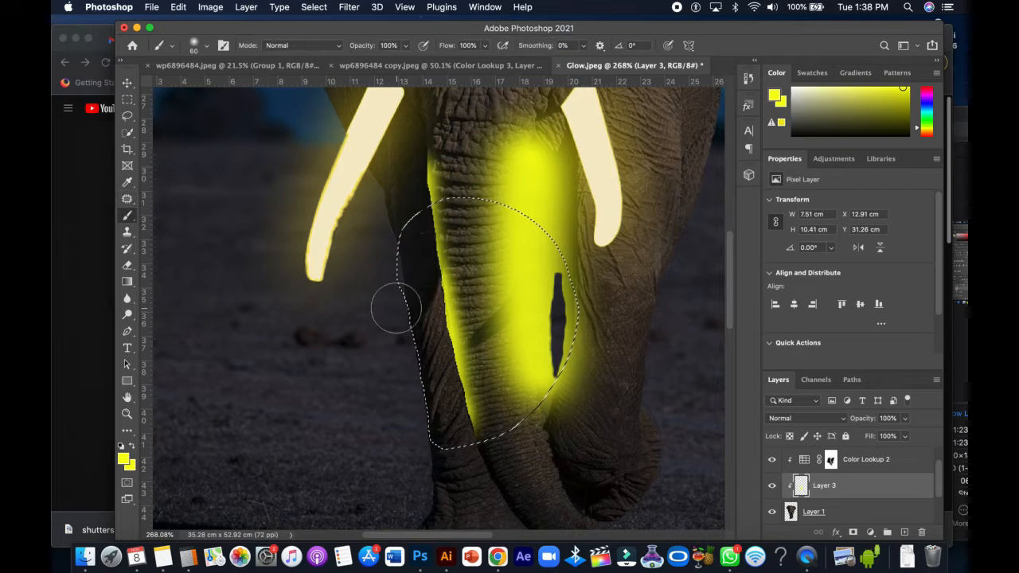
drag(402, 344, 412, 433)
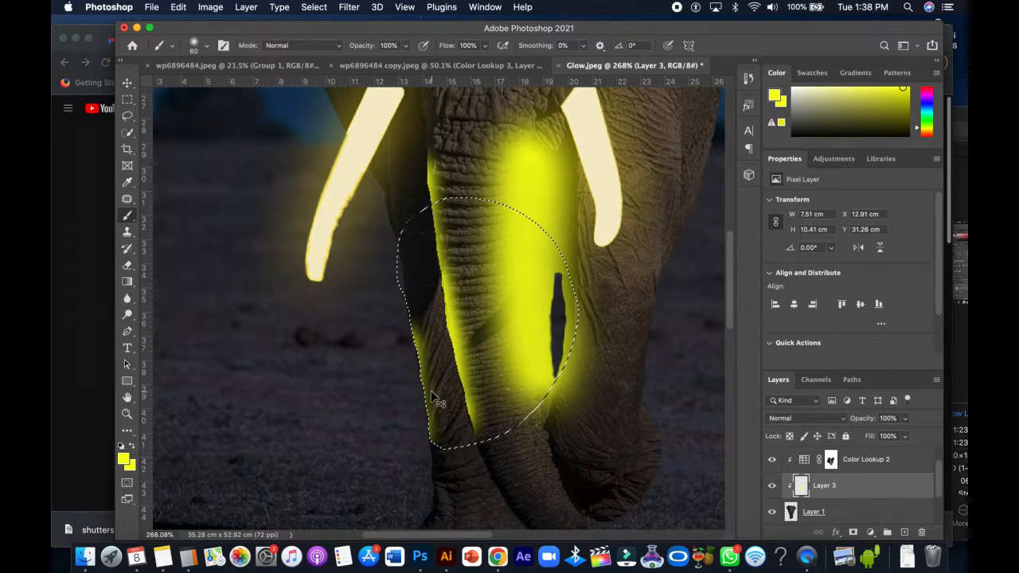
key(super+z)
drag(397, 287, 409, 389)
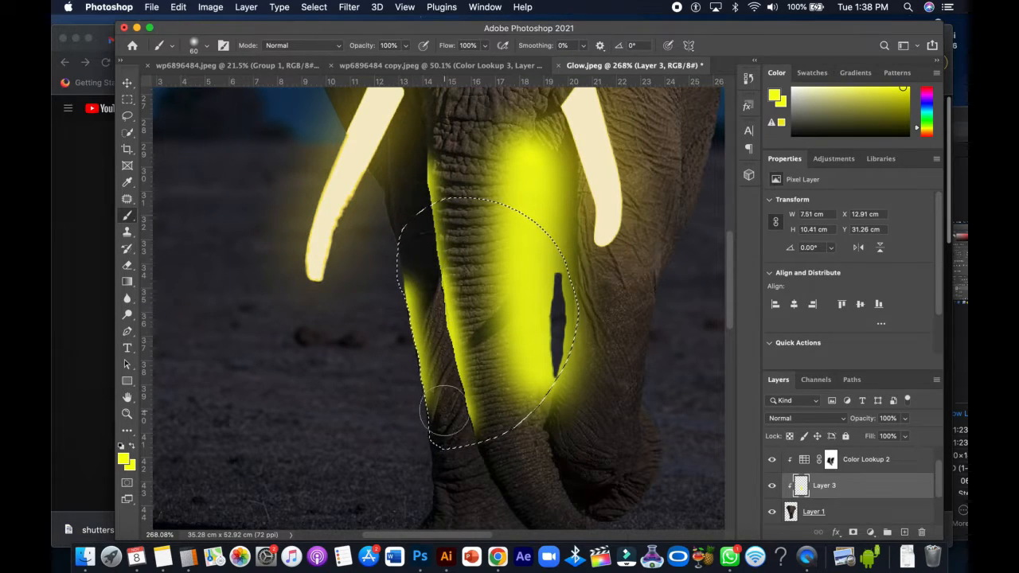
key(m)
click(502, 366)
key(b)
Step: Select the inner lower part of the right-hand ear, about 6.1 × 6.1 cm, paint yellow along its bottom edge, and deselect
scroll(527, 209, down, 5)
scroll(588, 273, up, 3)
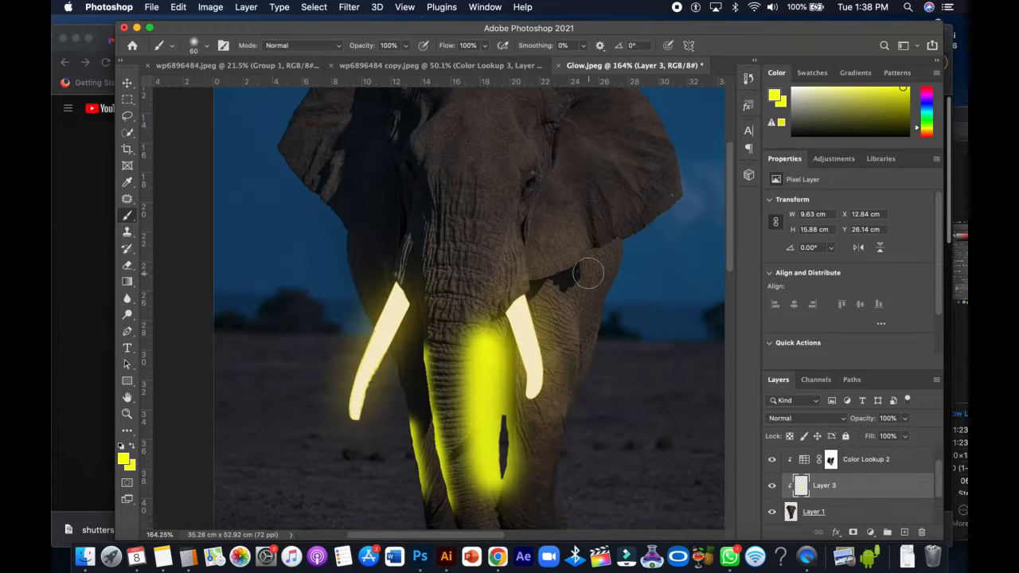
scroll(589, 273, down, 2)
scroll(575, 285, up, 4)
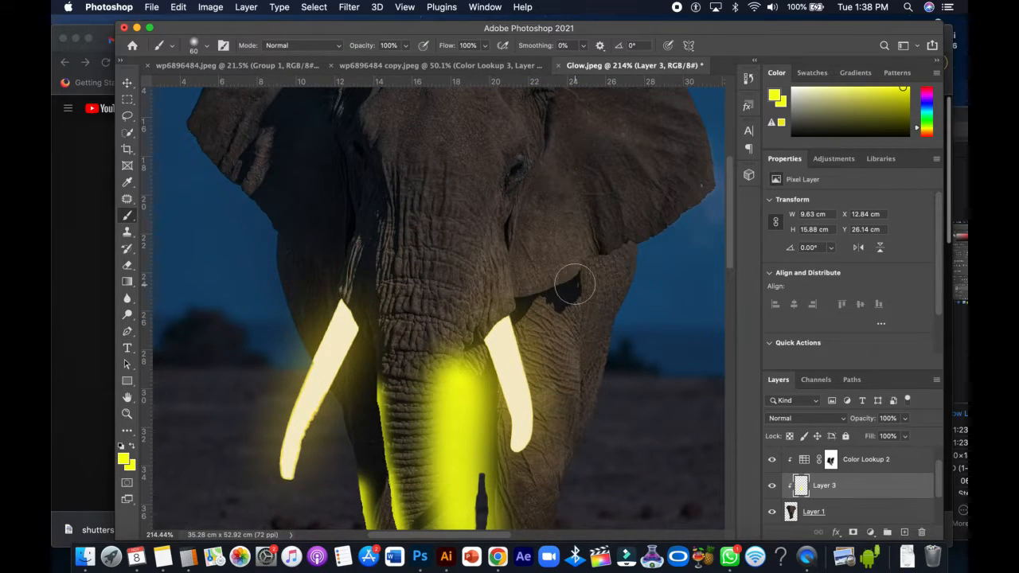
key(j)
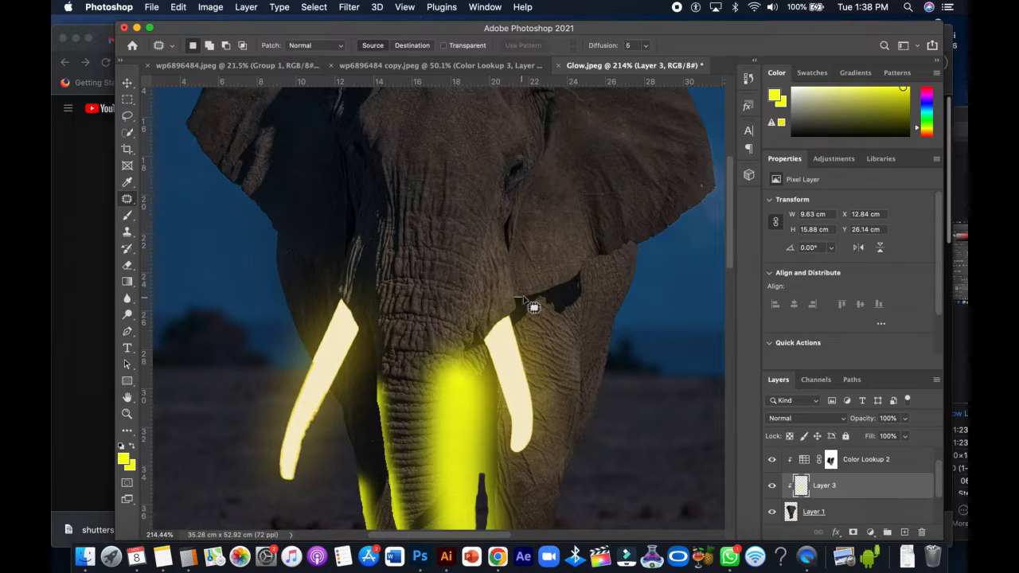
mouse_move(557, 287)
mouse_down()
mouse_move(621, 229)
mouse_move(588, 183)
mouse_move(525, 188)
mouse_move(514, 296)
mouse_up()
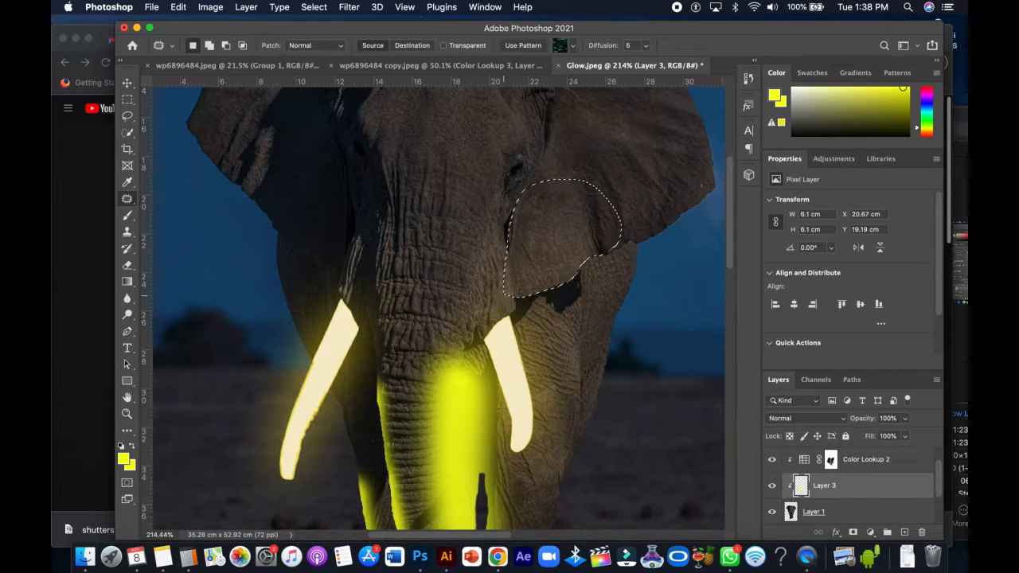
key(b)
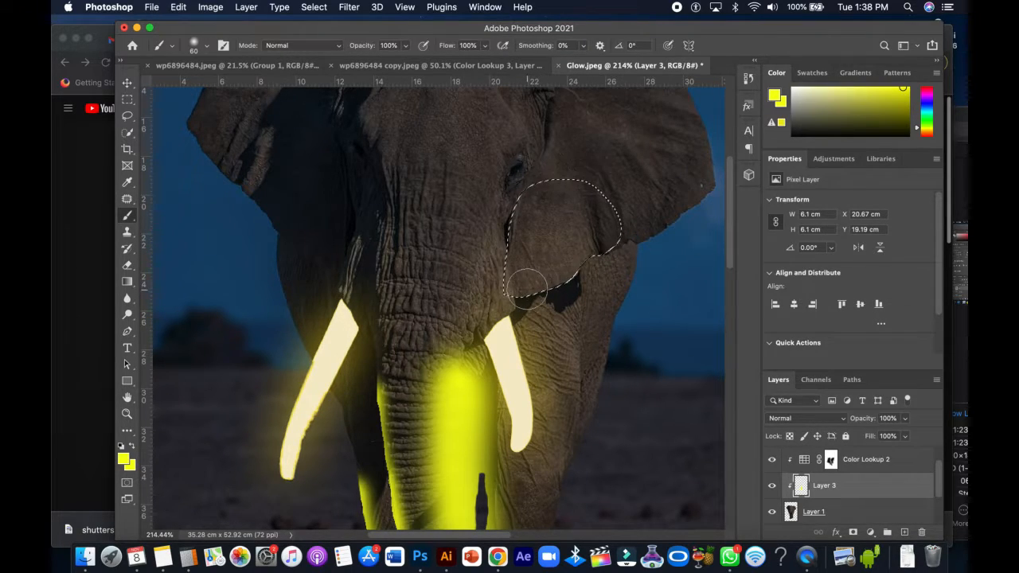
click(538, 298)
mouse_move(538, 298)
mouse_down()
mouse_move(666, 226)
mouse_move(546, 291)
mouse_move(590, 274)
mouse_up()
key(ctrl+d)
Step: Continue the yellow rim along the right-hand ear's outer lower edge up to its tip, using another freehand selection, and deselect
key(j)
key(b)
key(super+d)
click(616, 280)
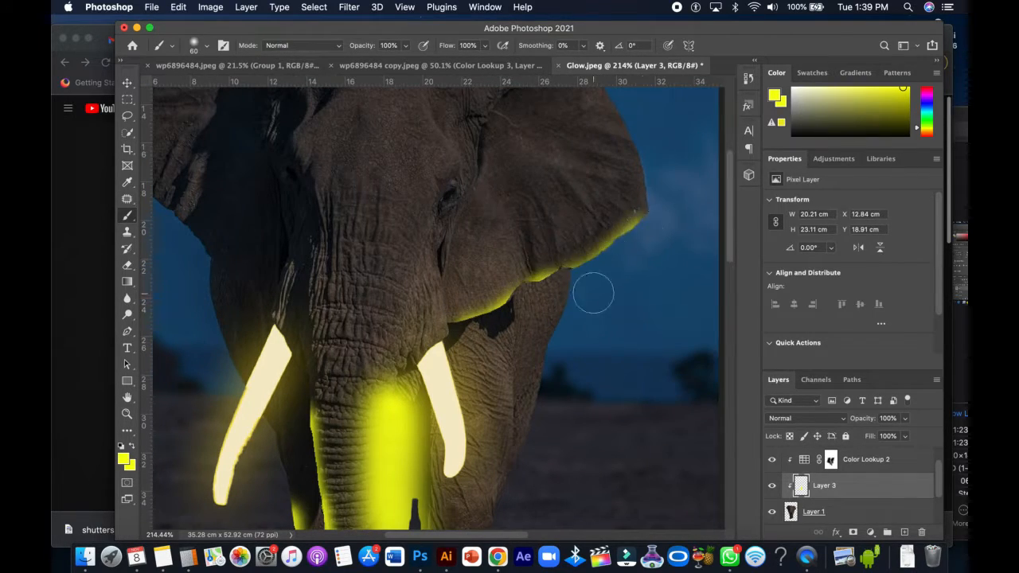
Step: Enlarge the brush to 100 px and paint a soft yellow rim along the left-hand ear's outer lower edge, undoing stray strokes
scroll(617, 288, down, 2)
key(super+z)
key(bracketright)
key(bracketright)
key(bracketright)
key(bracketright)
click(632, 270)
drag(251, 231, 326, 303)
key(super+z)
Step: Select the left-hand ear's inner lower part, about 4.6 × 6.7 cm, paint yellow along its edge down to the tusk, and deselect
key(j)
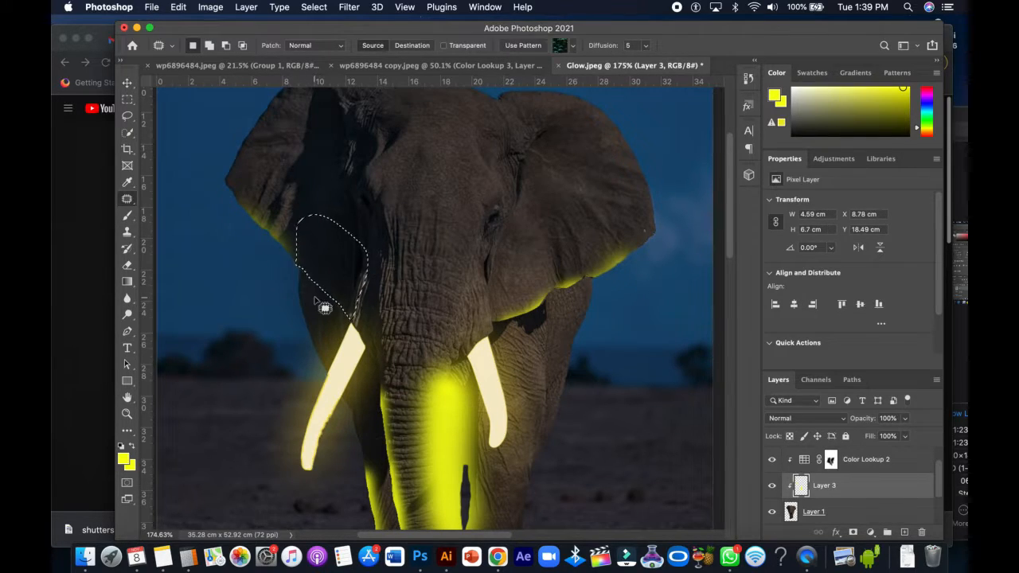
key(b)
key(super+d)
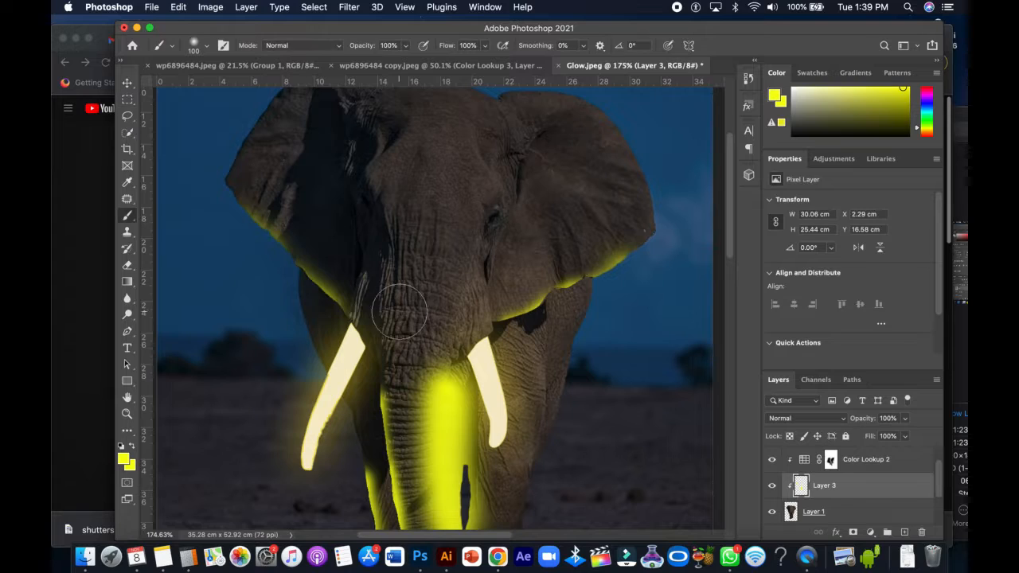
scroll(403, 319, down, 10)
mouse_move(402, 329)
mouse_down()
mouse_move(468, 330)
mouse_move(405, 317)
mouse_up()
drag(455, 381, 490, 373)
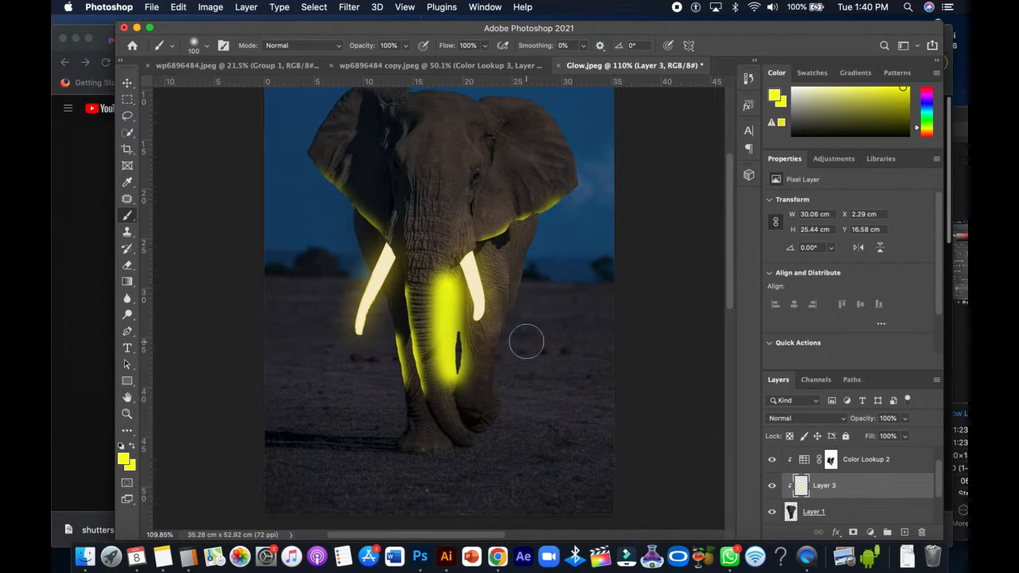
mouse_move(410, 242)
mouse_down()
mouse_move(431, 242)
mouse_move(421, 245)
mouse_move(433, 267)
mouse_move(485, 276)
mouse_up()
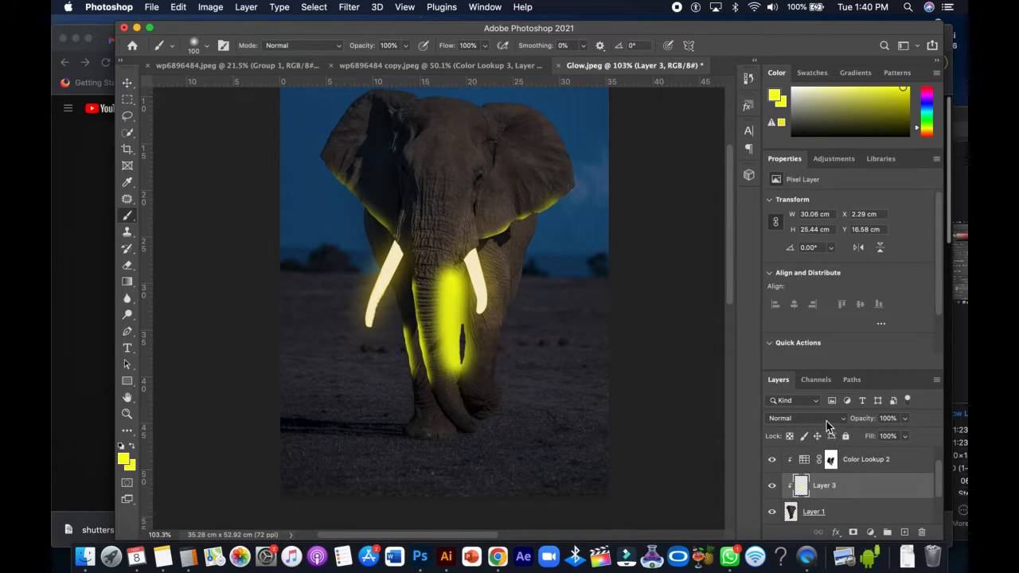
Step: Set the yellow rim-light layer's blend mode to Overlay and keep the layer opacity at 100%
click(818, 419)
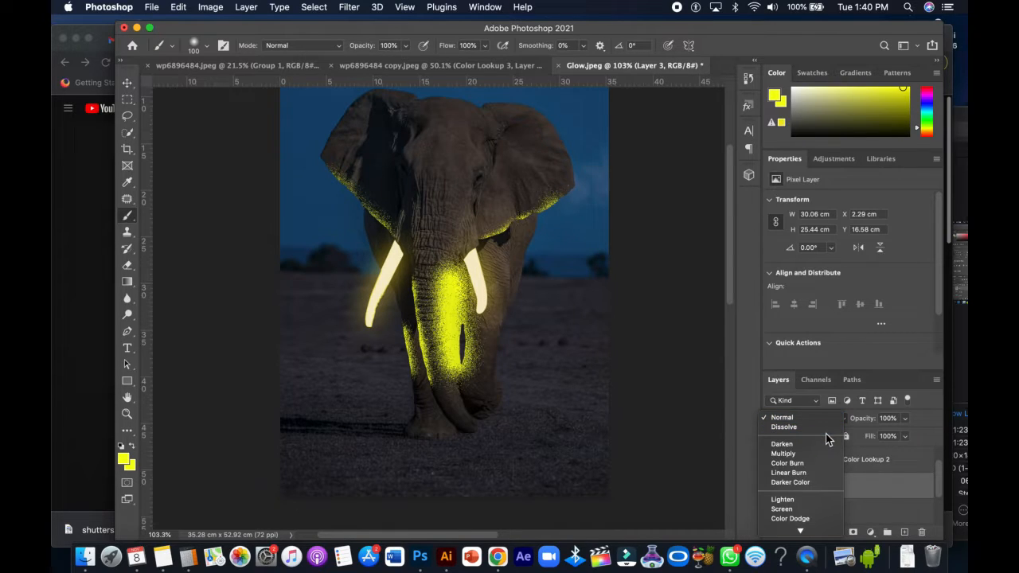
scroll(826, 434, down, 3)
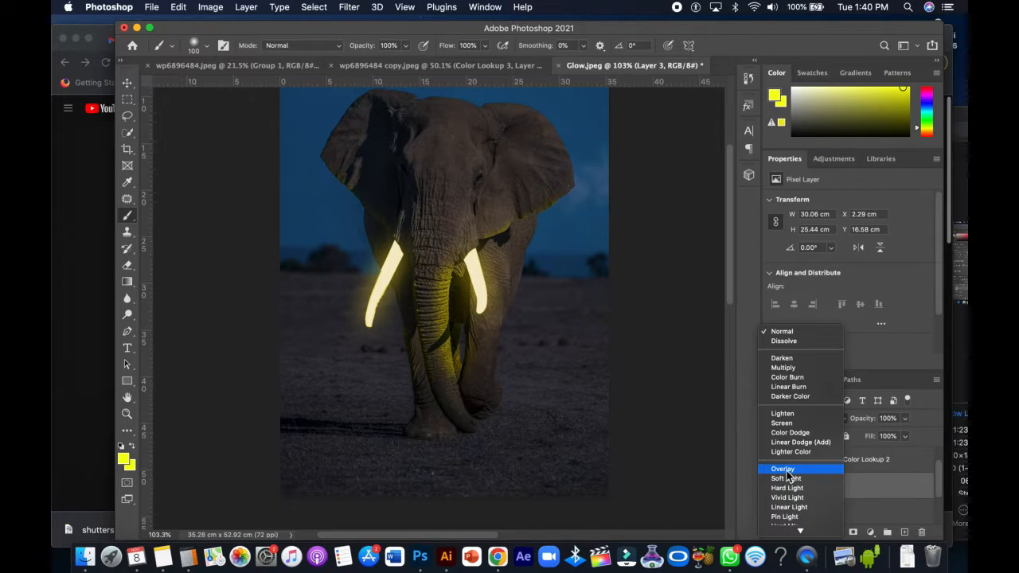
click(783, 470)
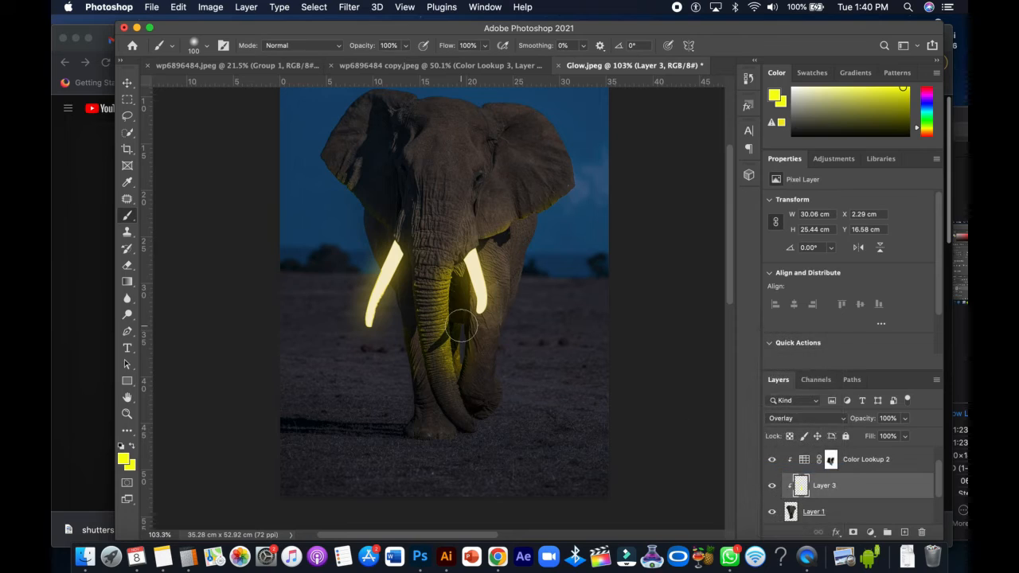
mouse_move(434, 318)
mouse_down()
mouse_move(518, 316)
mouse_move(470, 334)
mouse_up()
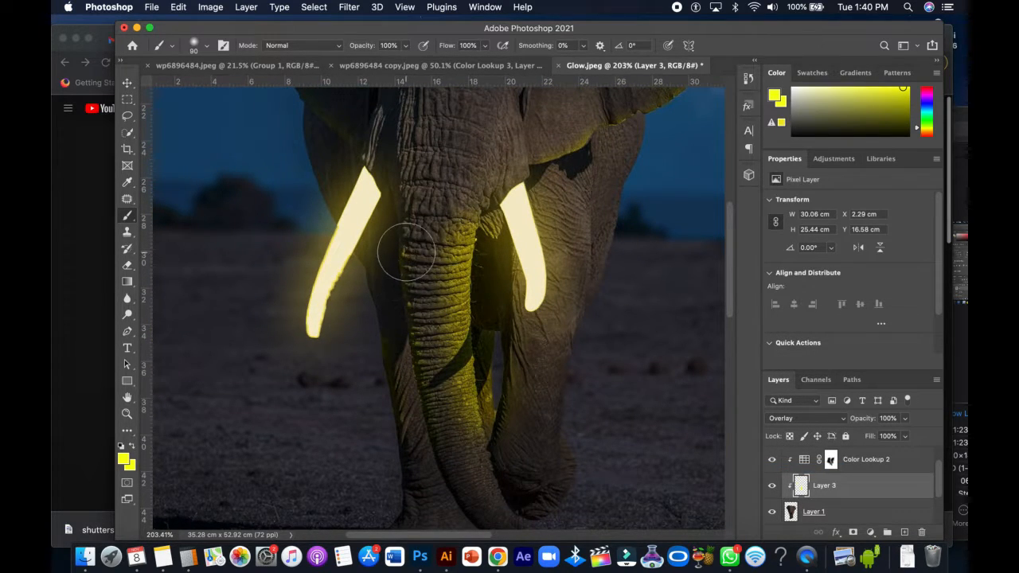
key(bracketleft)
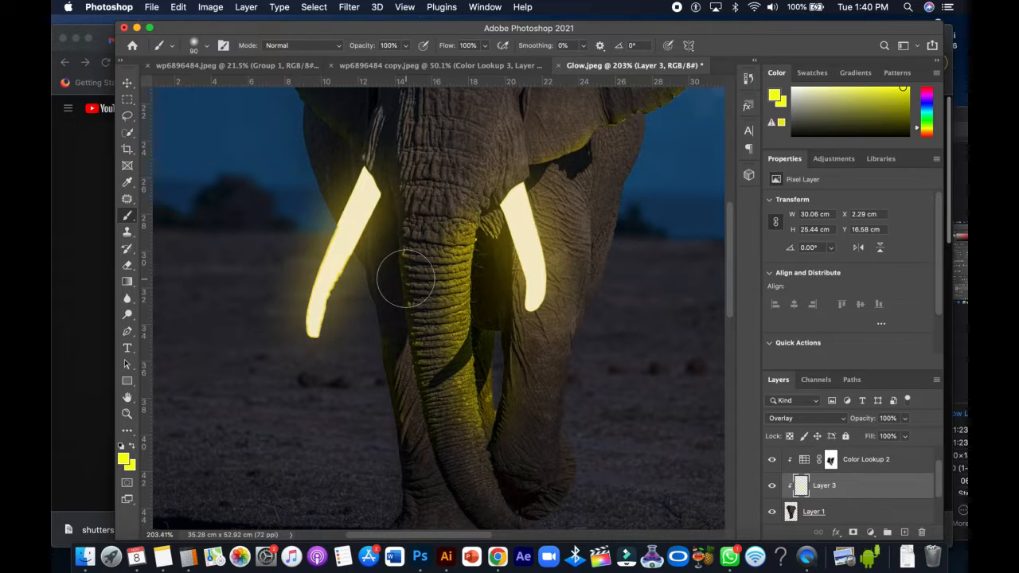
click(905, 420)
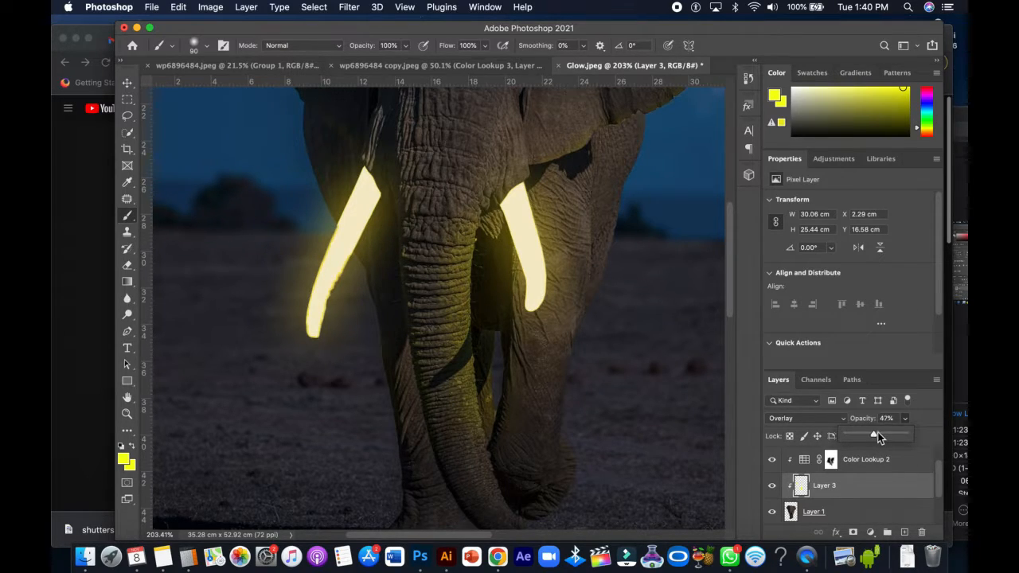
drag(879, 437, 907, 435)
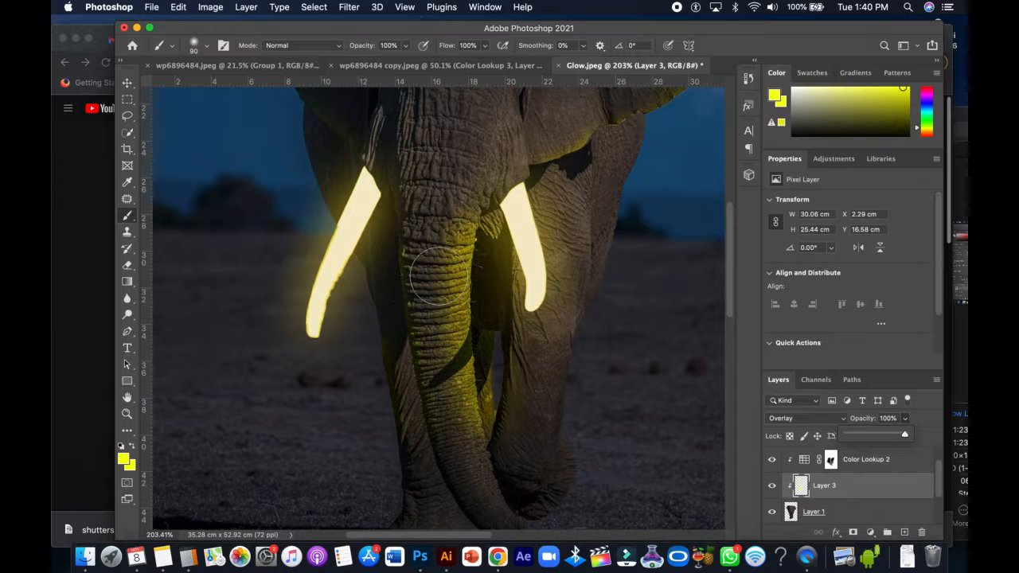
Step: Paint yellow down the front of the trunk, from between the tusks toward its lower end, with a 90 px brush
mouse_move(409, 262)
mouse_down()
mouse_move(403, 256)
mouse_move(406, 319)
mouse_move(431, 383)
mouse_move(371, 394)
mouse_up()
drag(448, 387, 541, 387)
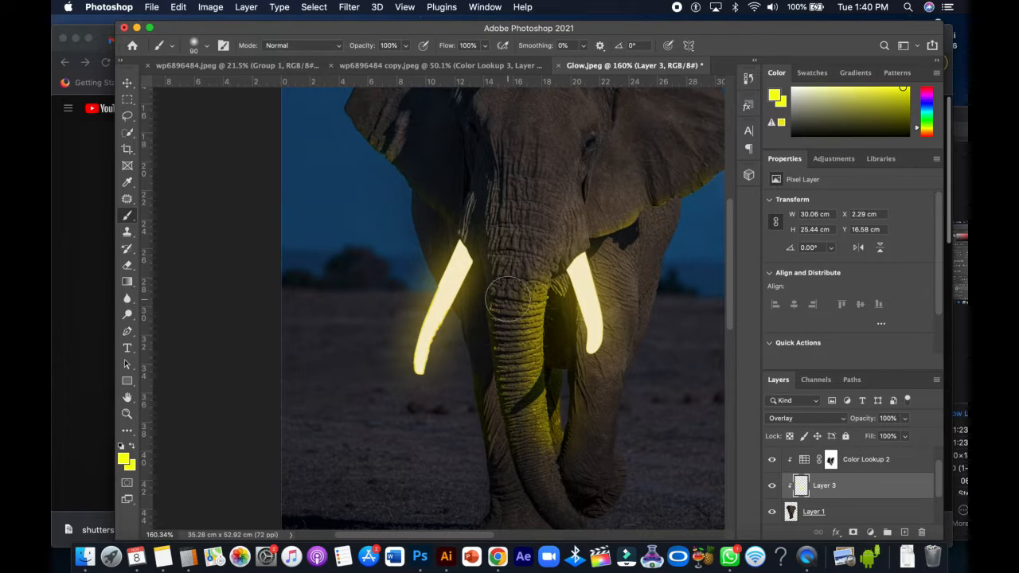
mouse_move(508, 298)
mouse_down()
mouse_move(503, 373)
mouse_move(528, 462)
mouse_up()
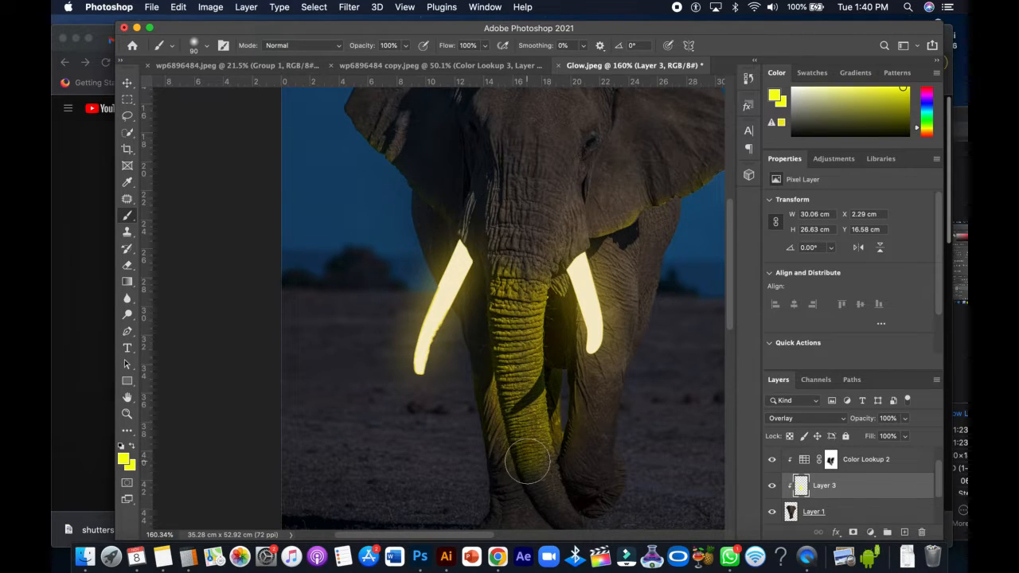
drag(510, 351, 557, 364)
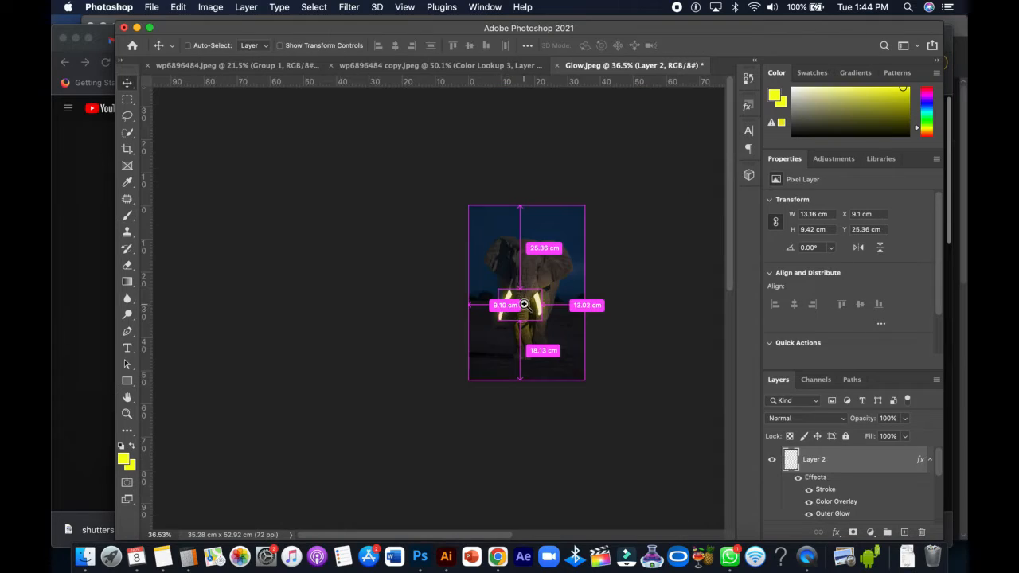
Step: On Layer 3, paint yellow over the upper trunk, the cheeks and the base of the right-hand ear with a 175 px brush
drag(522, 302, 552, 314)
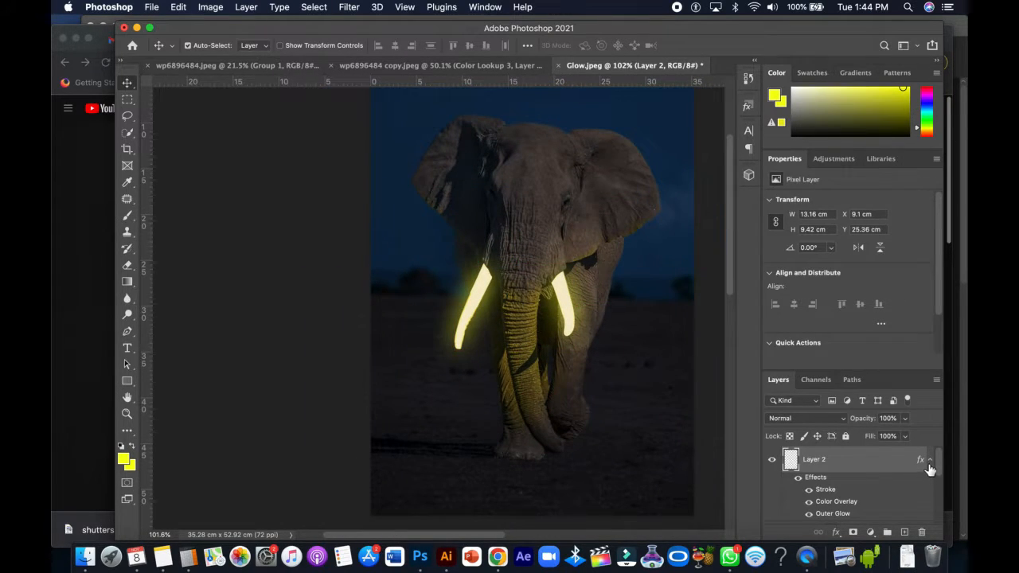
click(928, 462)
click(826, 511)
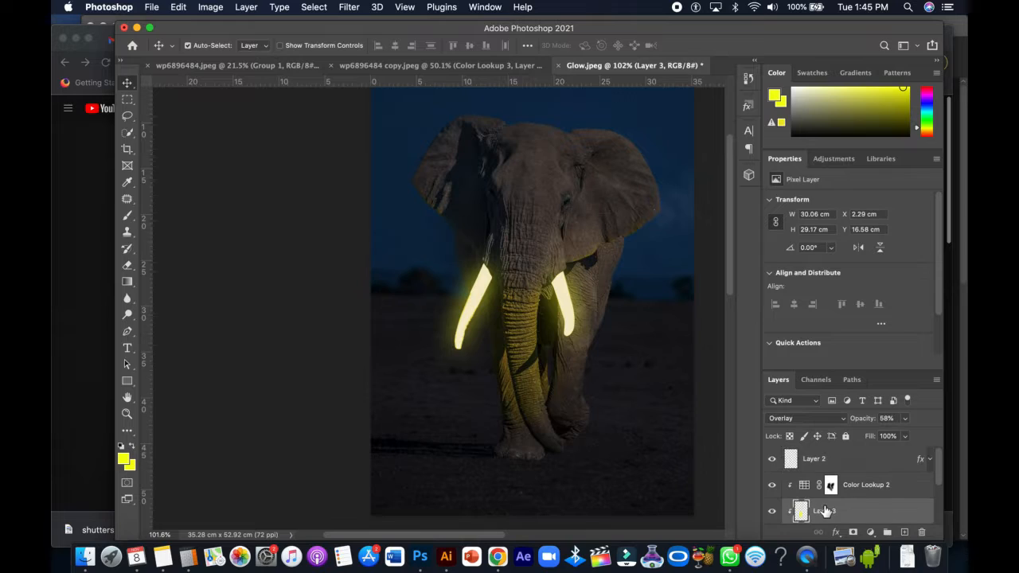
key(b)
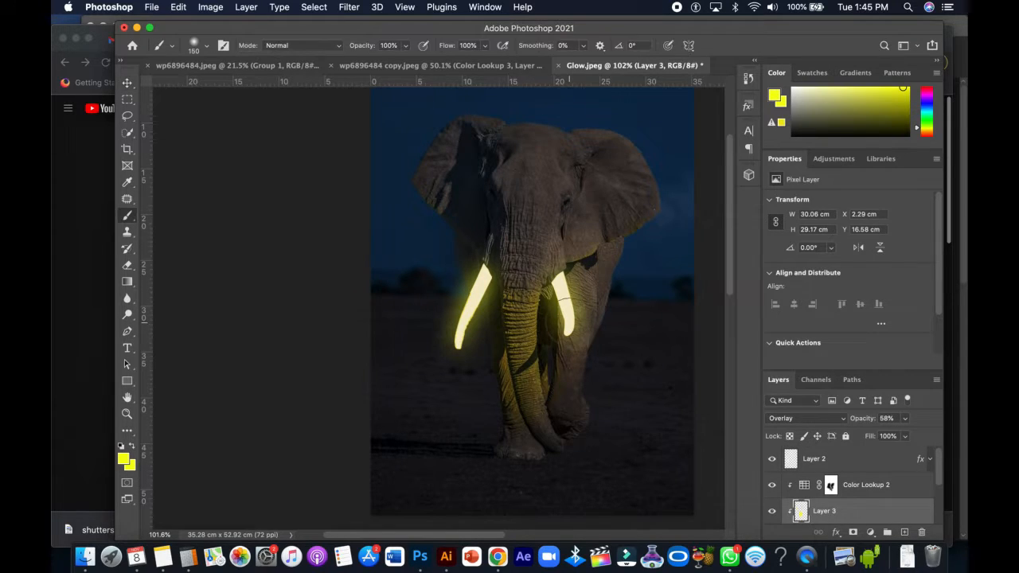
key(bracketright)
click(519, 252)
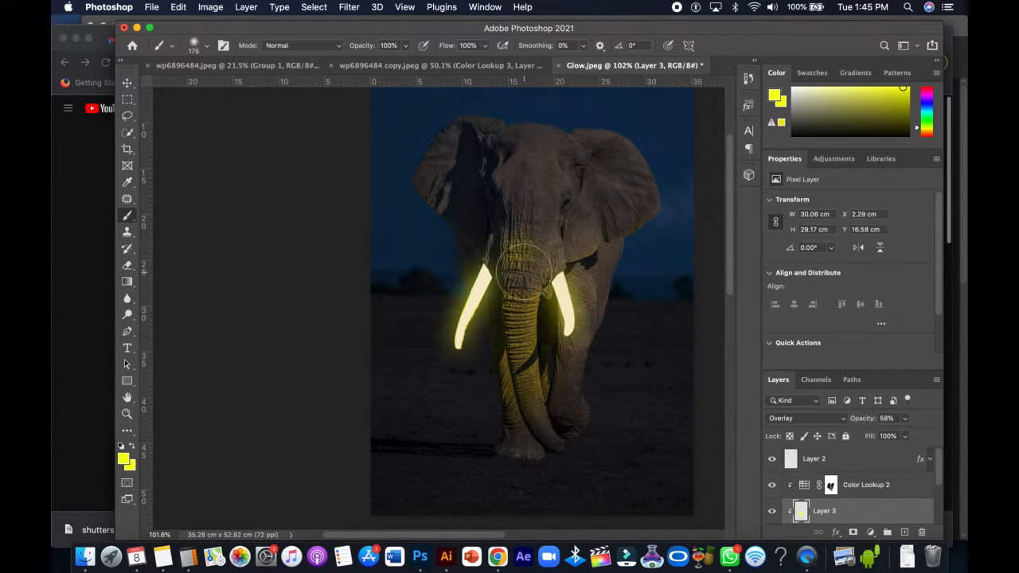
click(535, 274)
mouse_move(532, 281)
mouse_down()
mouse_move(530, 253)
mouse_move(550, 260)
mouse_move(575, 209)
mouse_move(581, 235)
mouse_up()
click(558, 248)
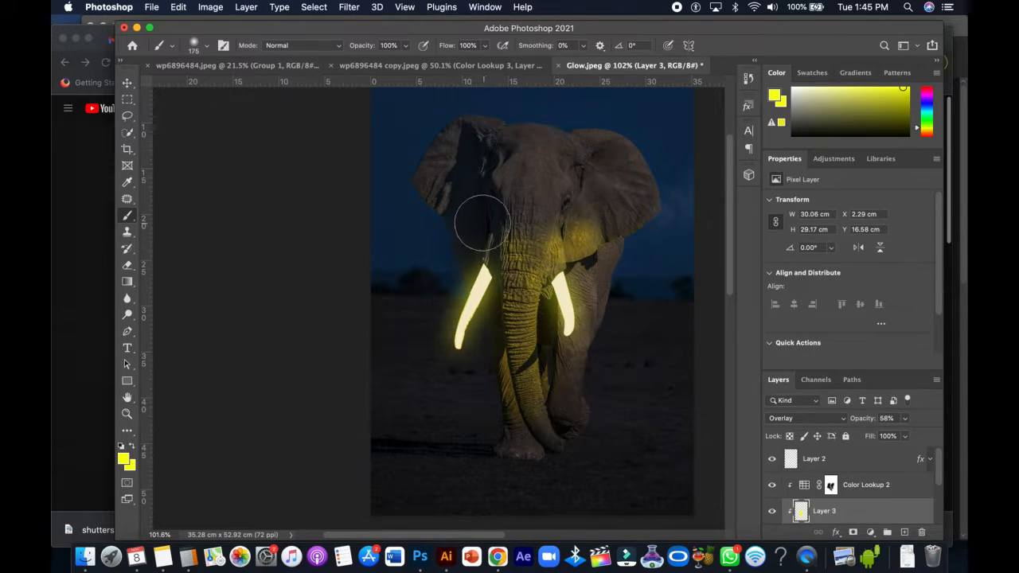
click(499, 227)
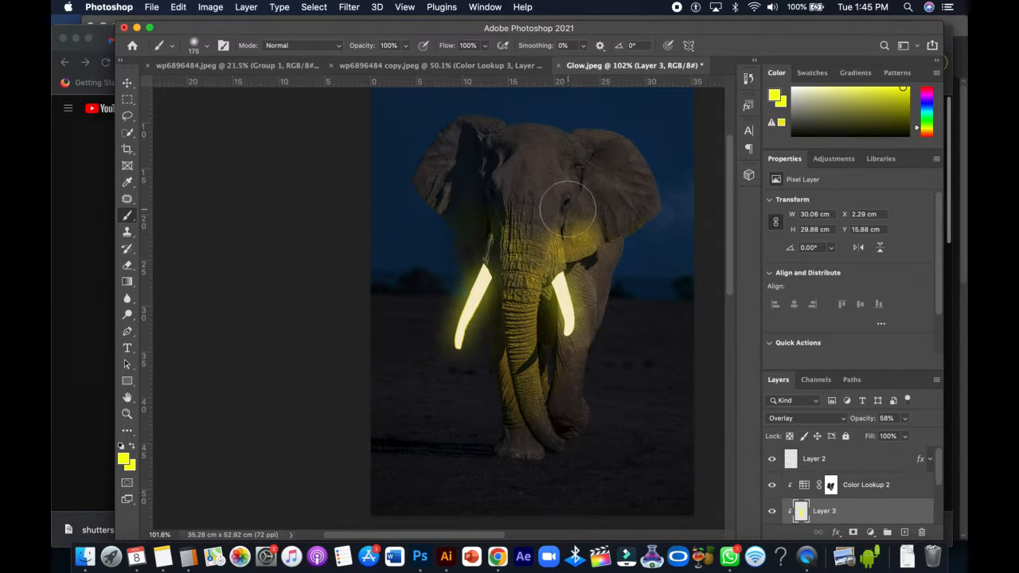
Step: Try painting yellow over the forehead between the eyes at full brush opacity, and undo the strokes
click(532, 191)
click(537, 215)
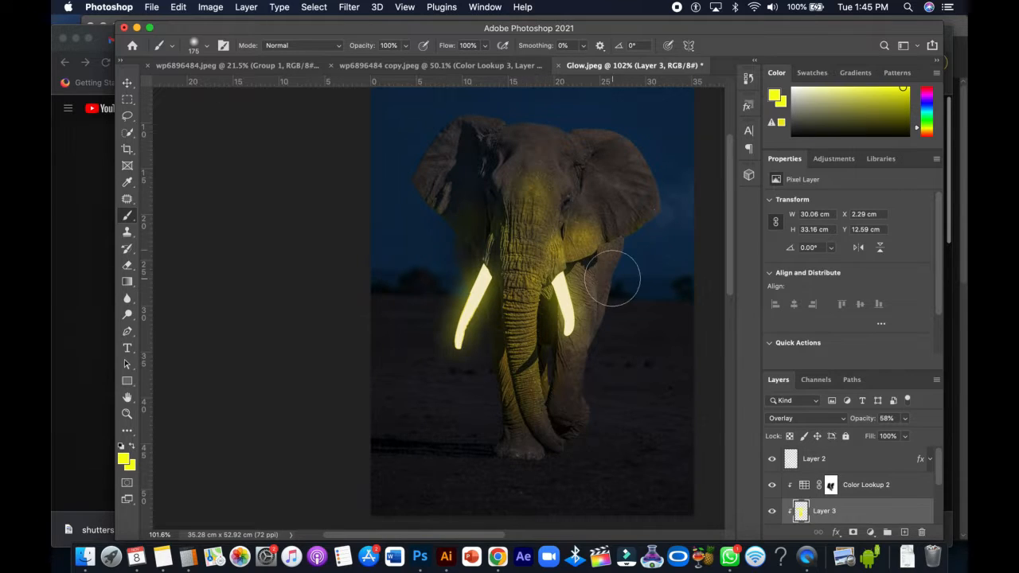
key(super+z)
click(543, 217)
key(super+z)
key(super+z)
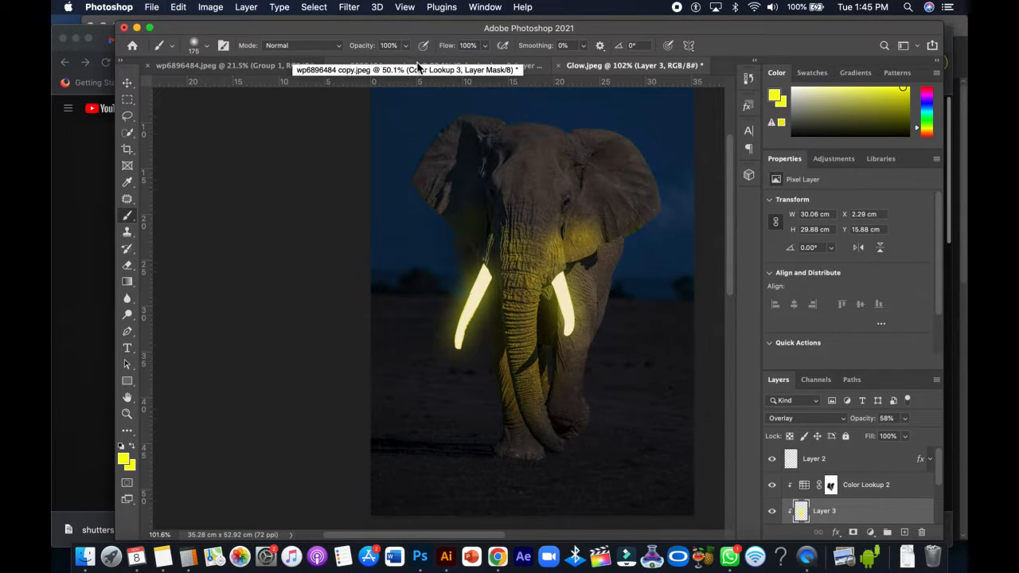
Step: Reduce the brush opacity to 64% and paint fainter yellow over the lower forehead, the front legs and the feet
mouse_move(404, 46)
mouse_down()
mouse_move(392, 56)
mouse_move(401, 80)
mouse_up()
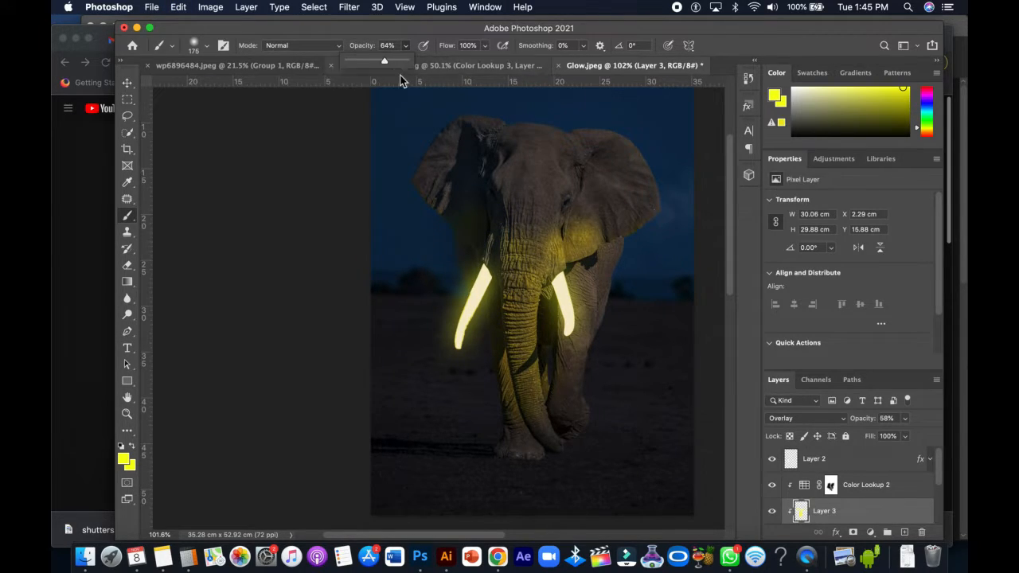
click(520, 215)
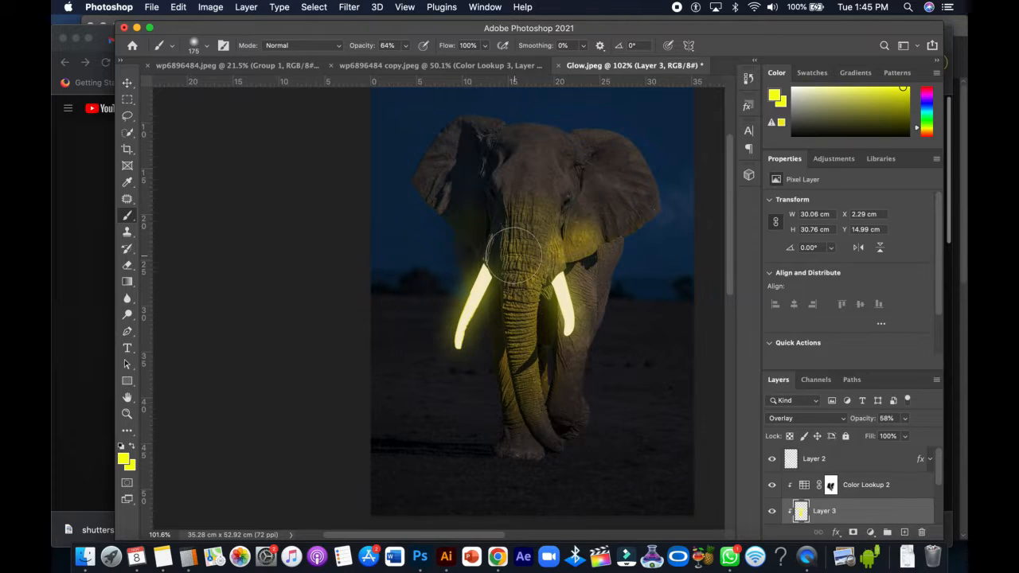
click(564, 405)
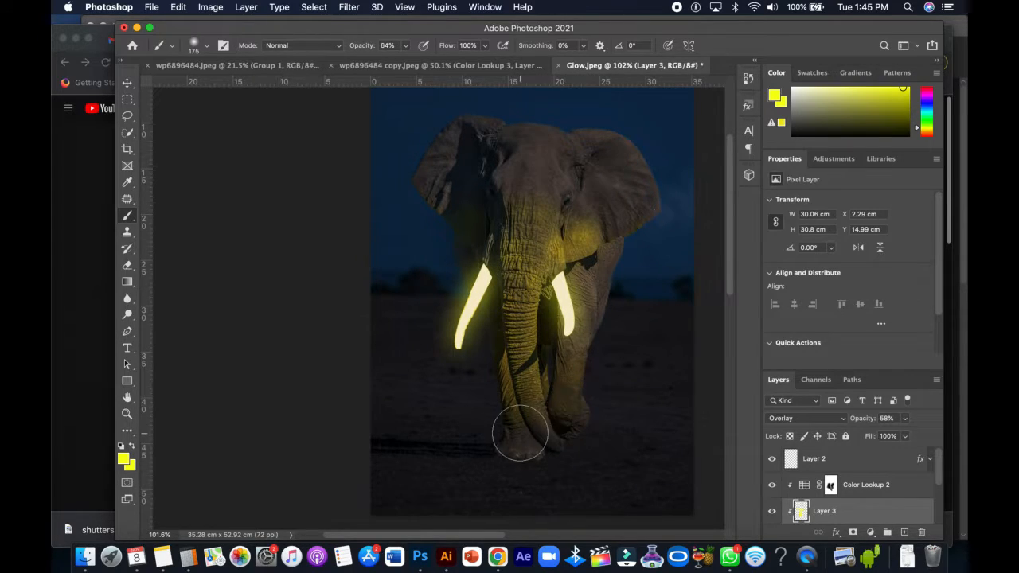
click(520, 435)
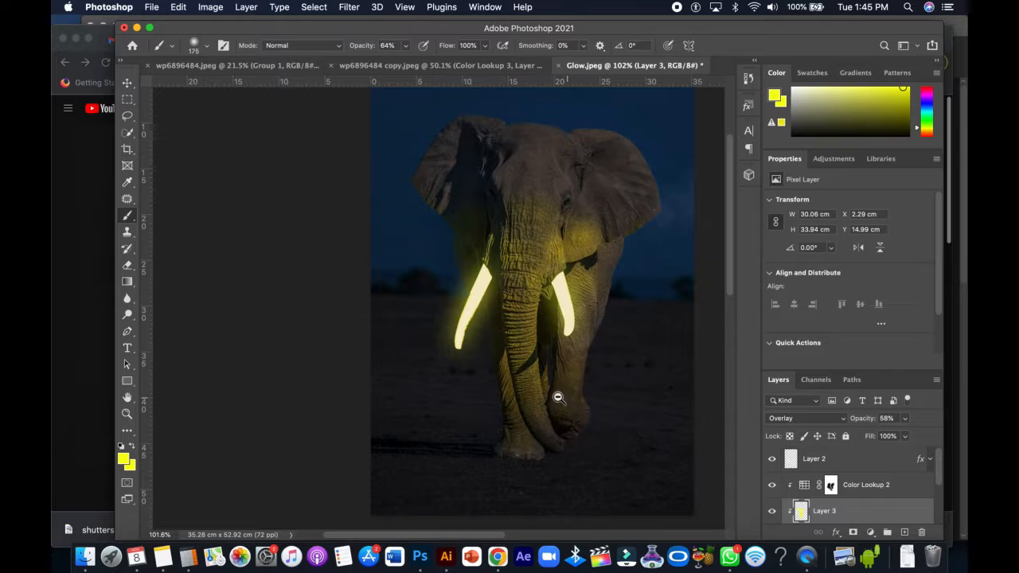
key(super+minus)
key(super+equal)
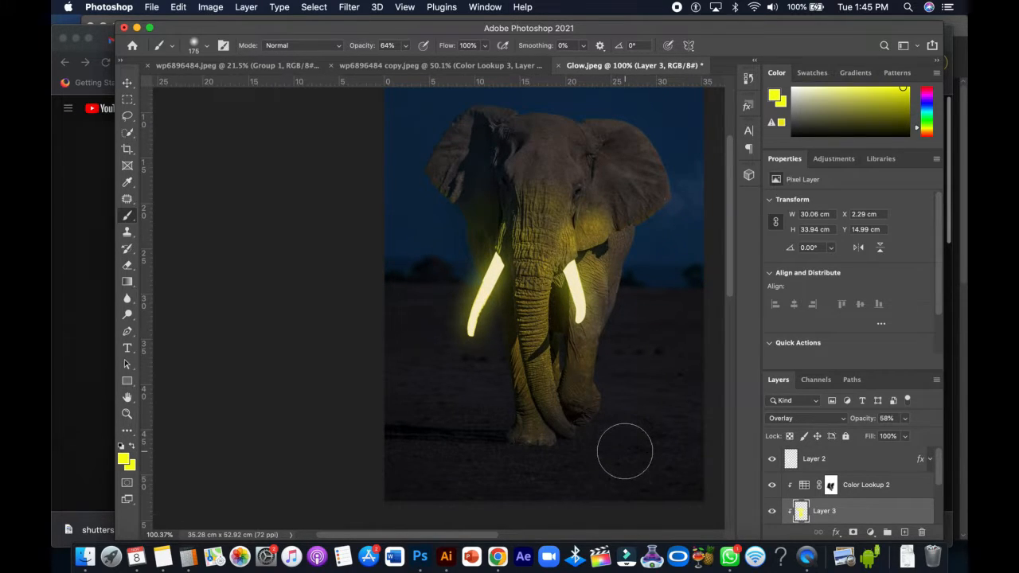
scroll(568, 404, down, 2)
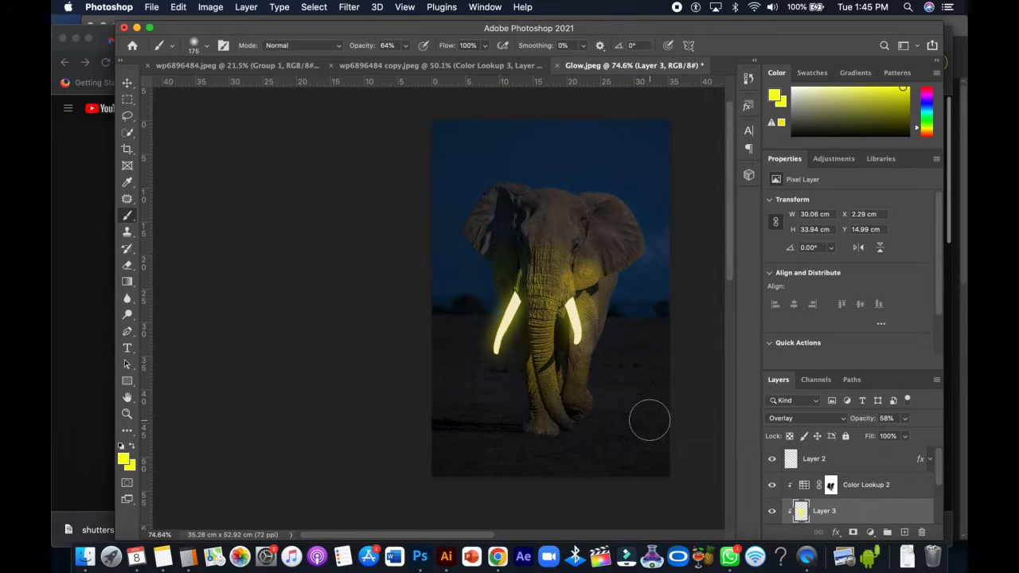
Step: Try painting a yellow glow beside the right-hand foot on a new clipped layer above Layer 3, and undo it
scroll(862, 499, down, 2)
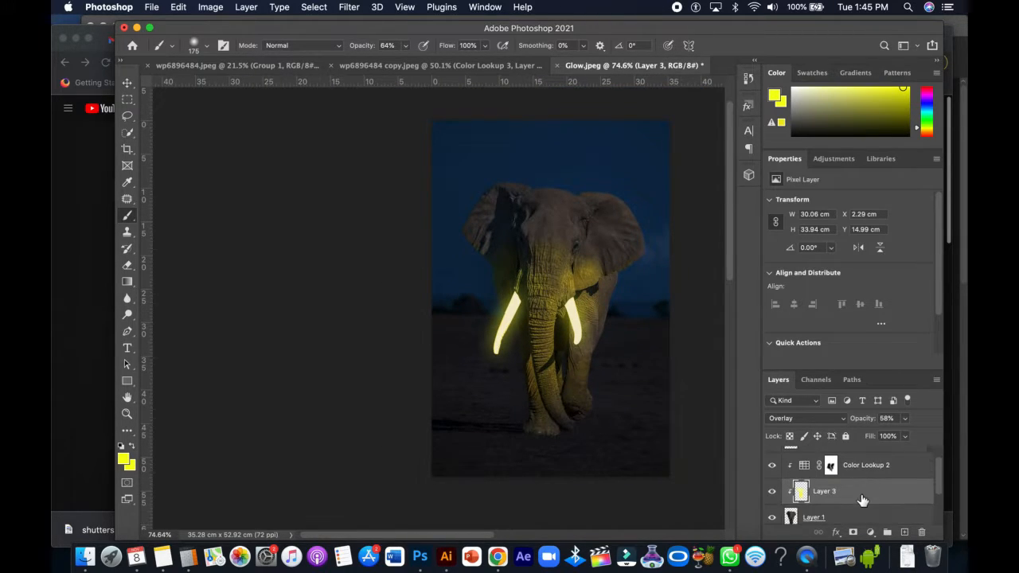
click(905, 532)
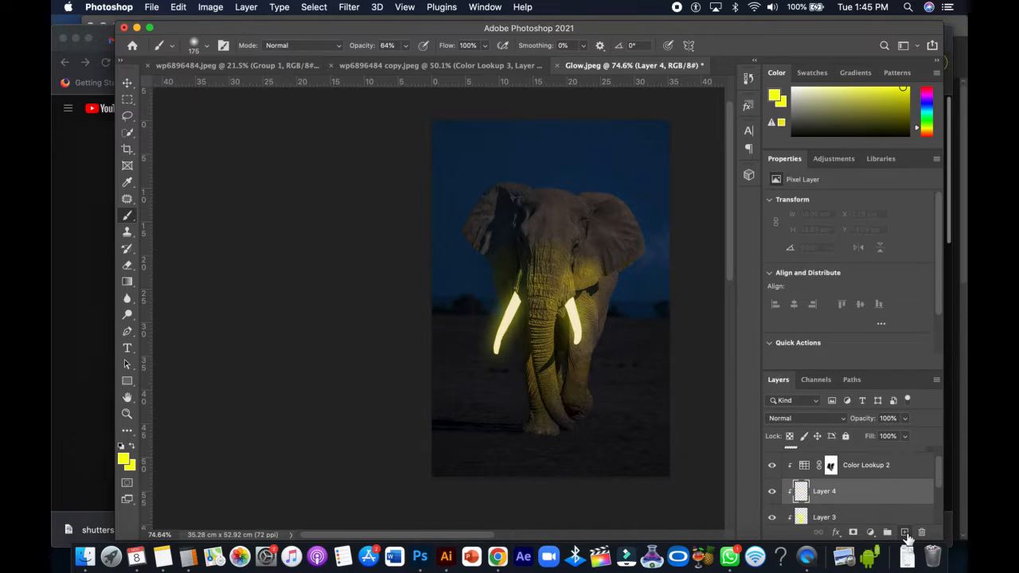
click(590, 436)
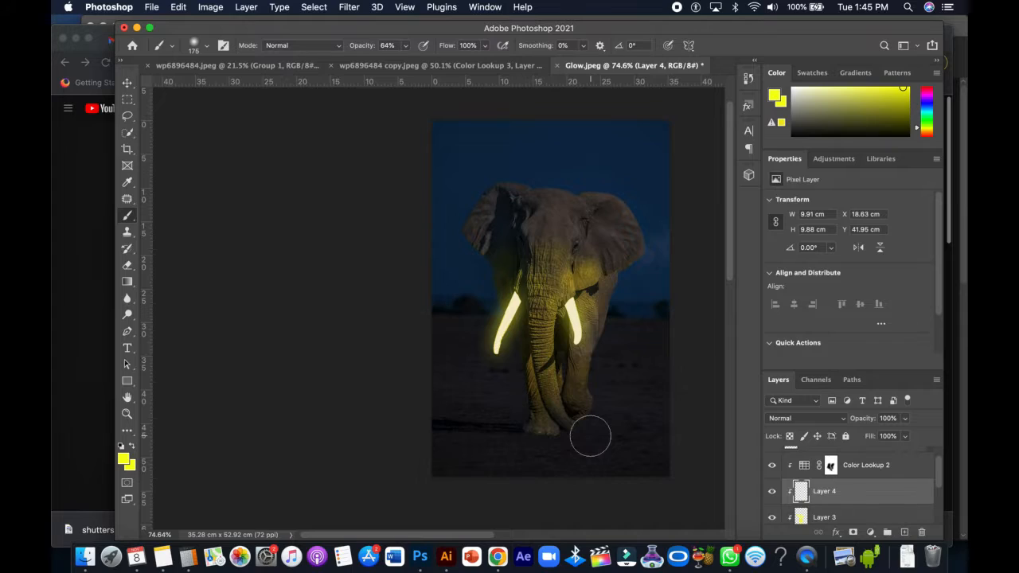
click(591, 436)
click(581, 414)
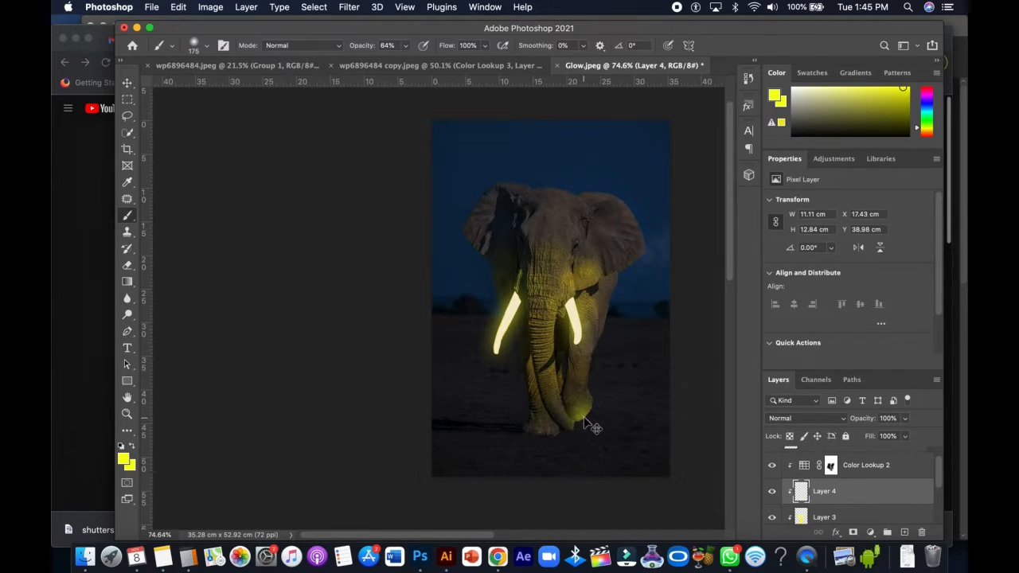
key(super+z)
scroll(843, 498, up, 1)
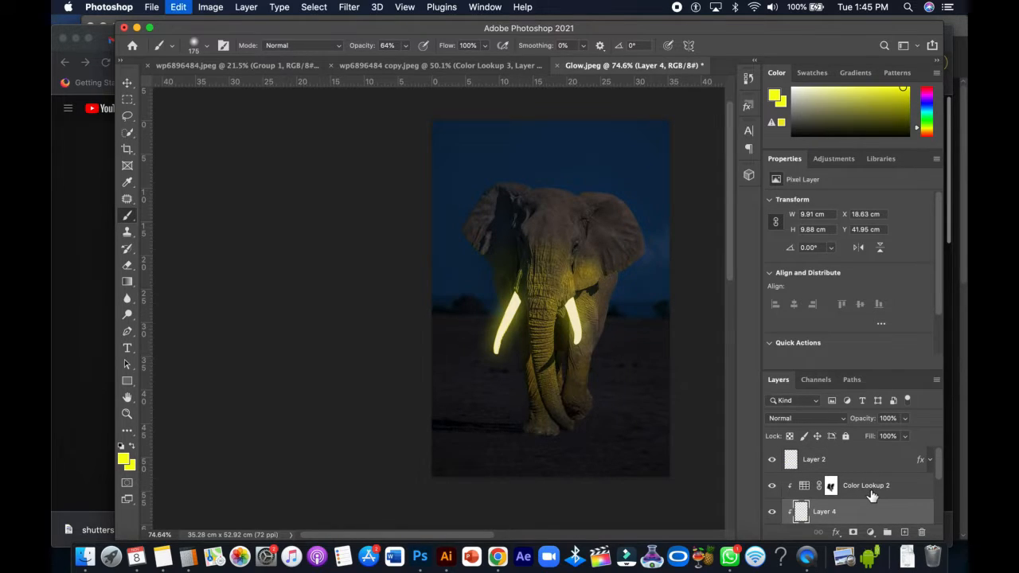
key(super+z)
Step: Add a new empty layer and place it directly beneath the glowing tusks layer, Layer 2
click(875, 473)
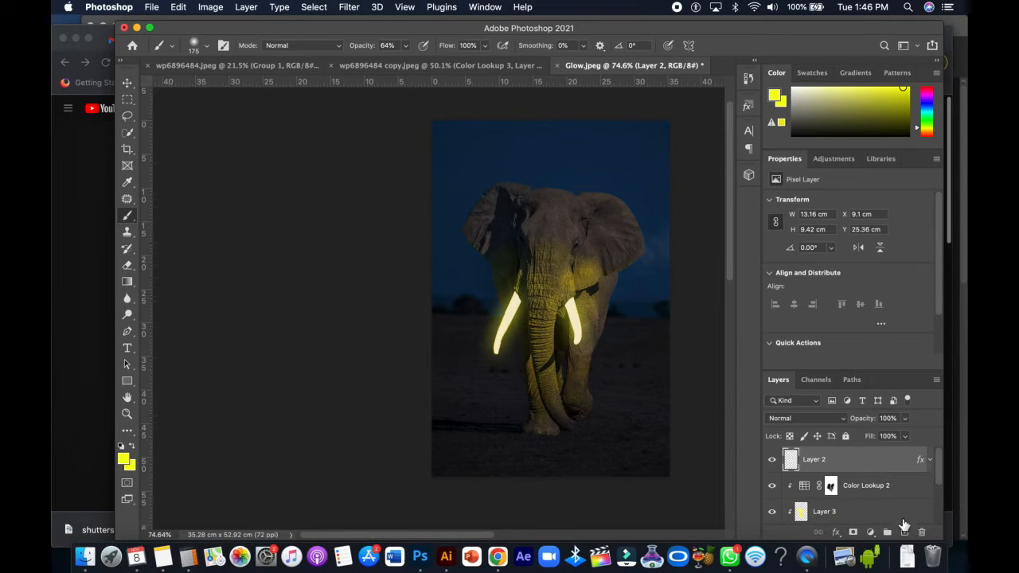
click(904, 532)
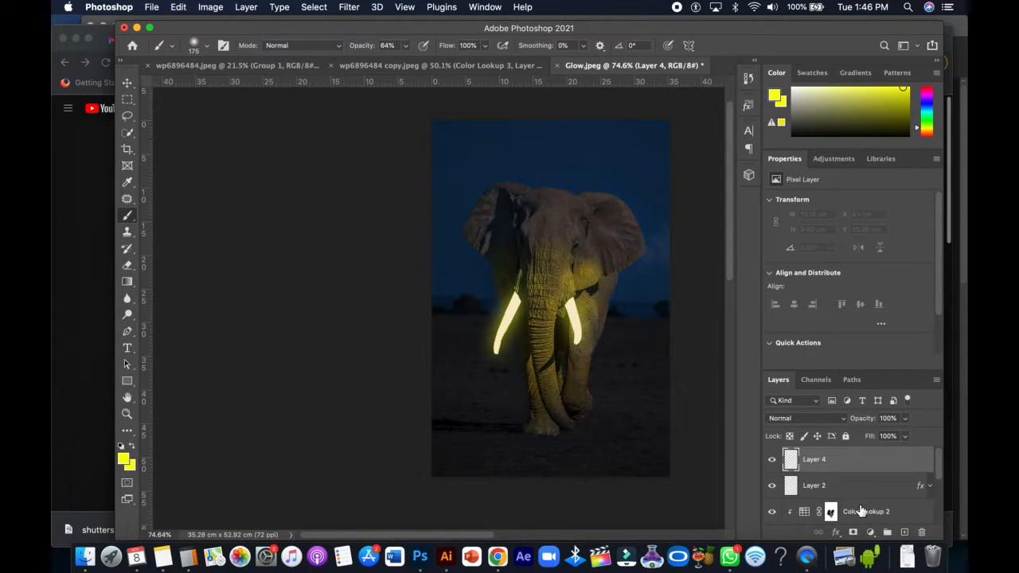
key(super+bracketleft)
Step: Enlarge the soft brush to 400 and dab yellow light on the ground around the elephant's feet on Layer 4
click(591, 433)
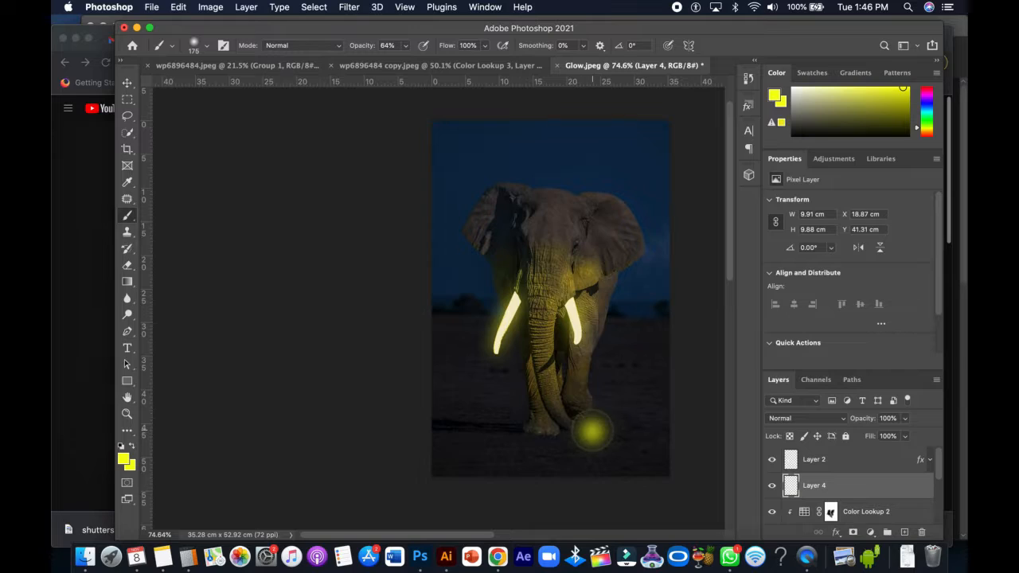
key(super+z)
key(bracketright)
key(bracketright)
key(bracketright)
key(bracketright)
click(600, 431)
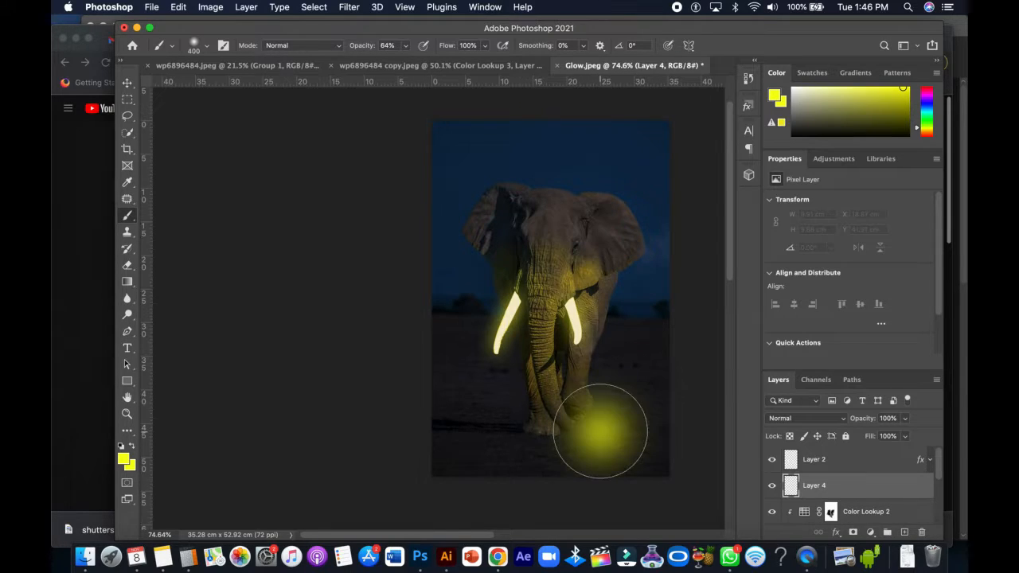
click(533, 432)
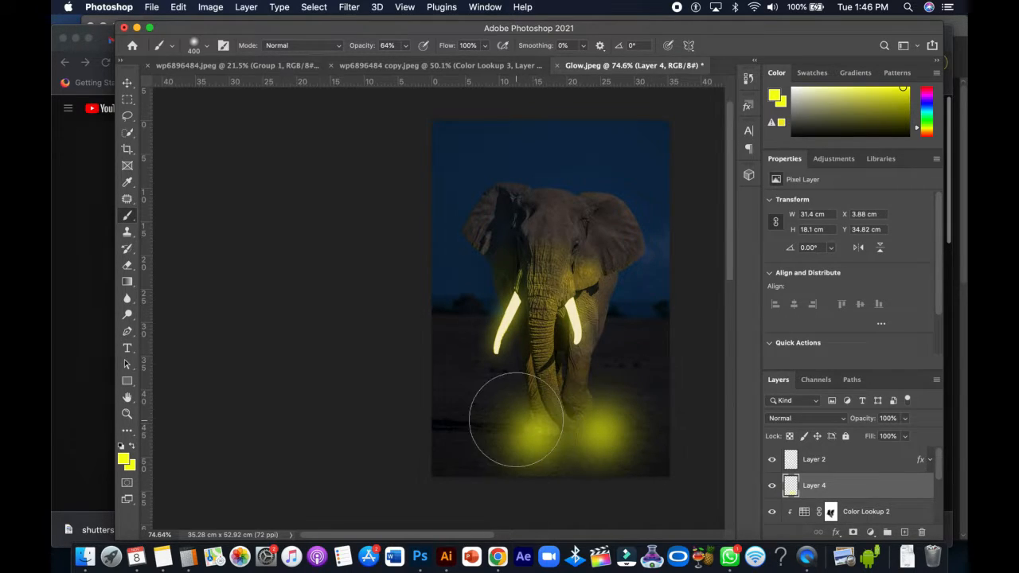
click(508, 404)
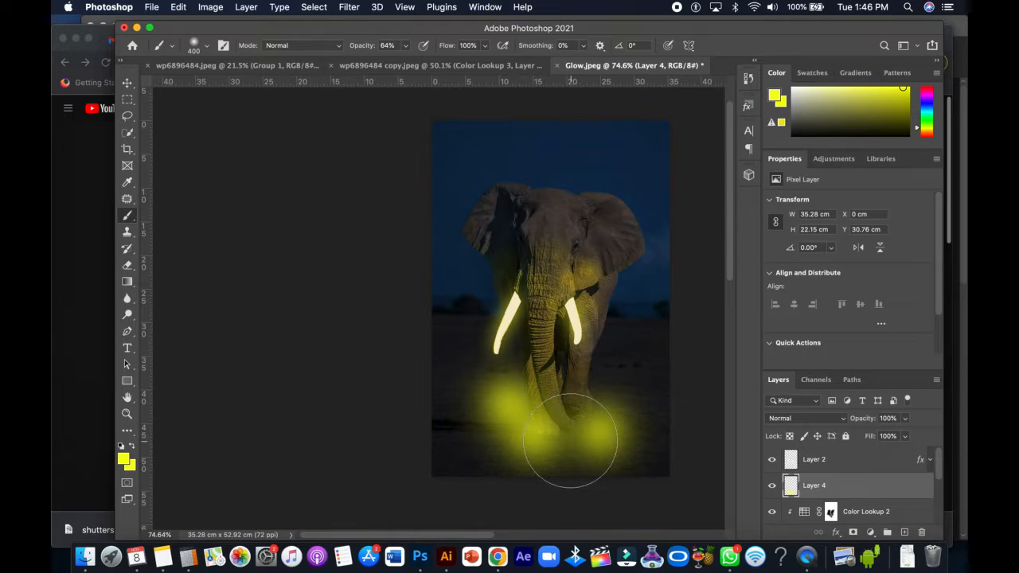
Step: Set the blend mode of Layer 4, the yellow ground light, to Soft Light
key(v)
click(818, 420)
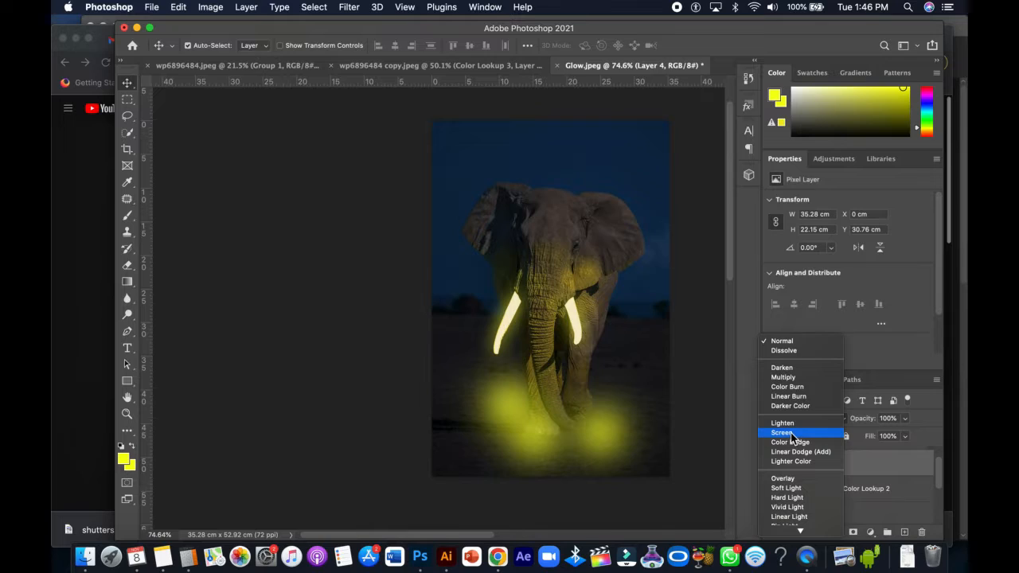
click(790, 488)
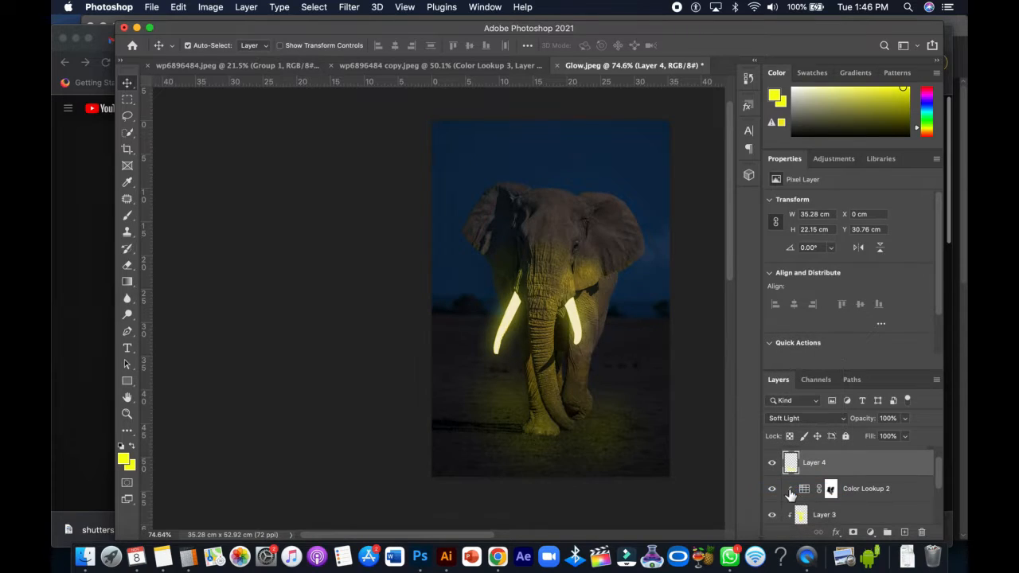
drag(586, 369, 657, 380)
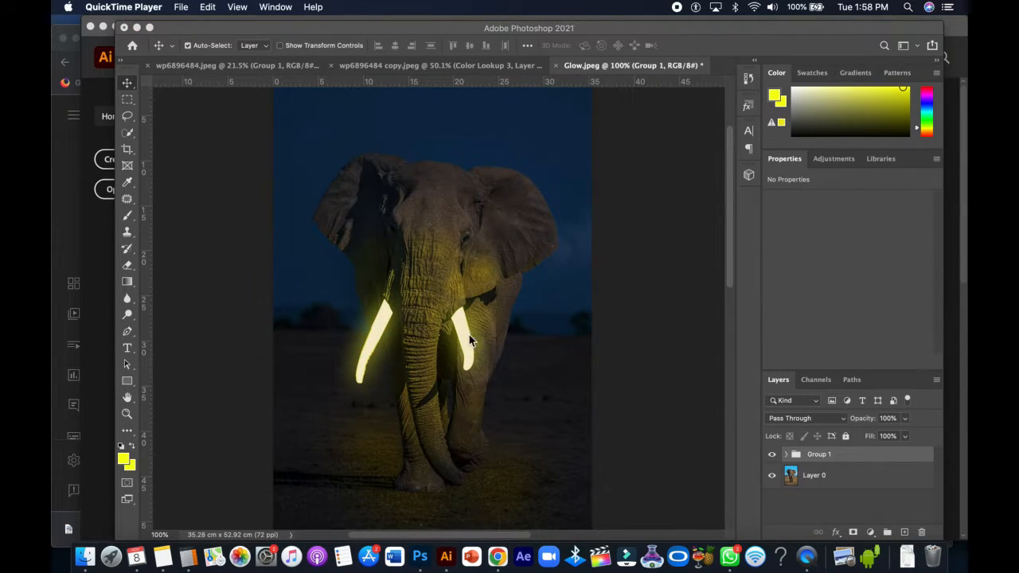
Step: Expand Group 1, select the glowing tusks layer, and examine the glow on the tusks, elephant and ground at different magnifications
click(470, 340)
drag(469, 288, 421, 291)
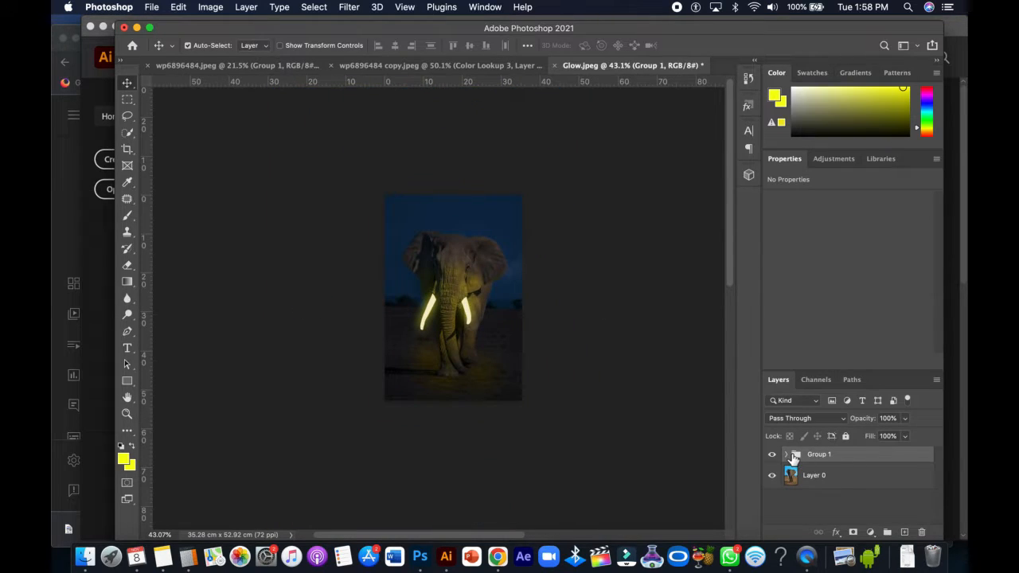
click(787, 454)
click(476, 317)
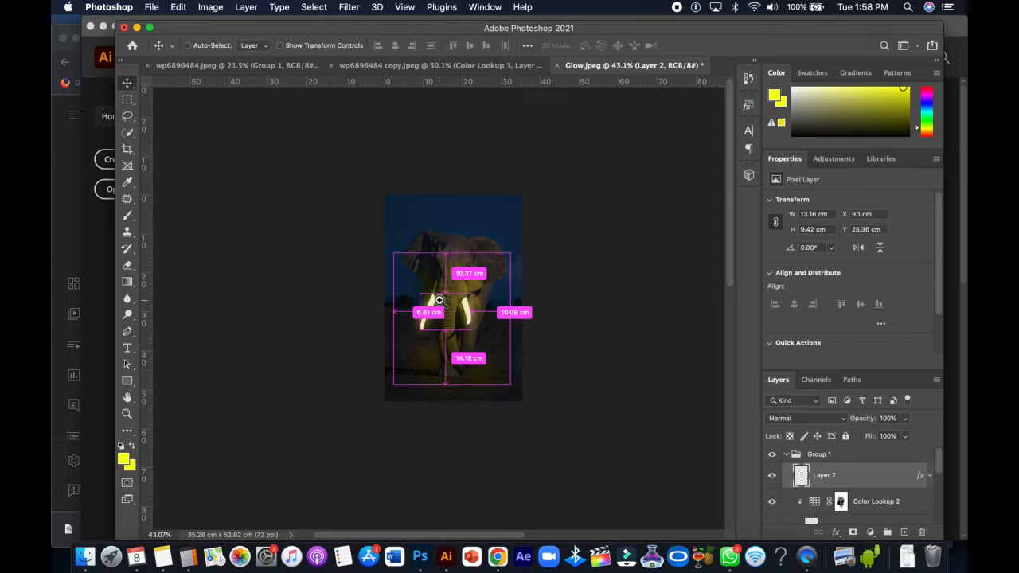
drag(438, 300, 511, 291)
drag(479, 249, 419, 252)
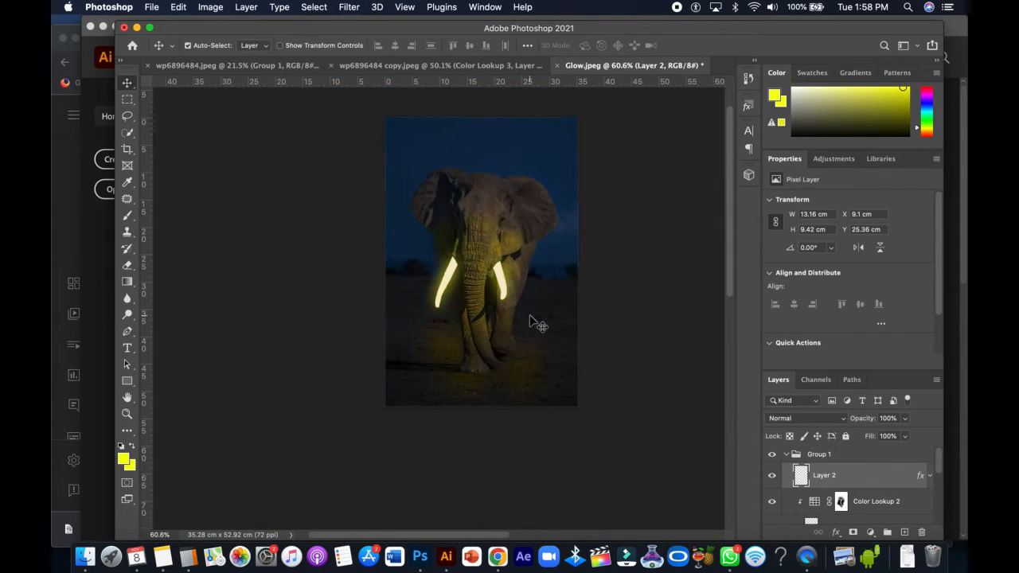
drag(490, 285, 439, 229)
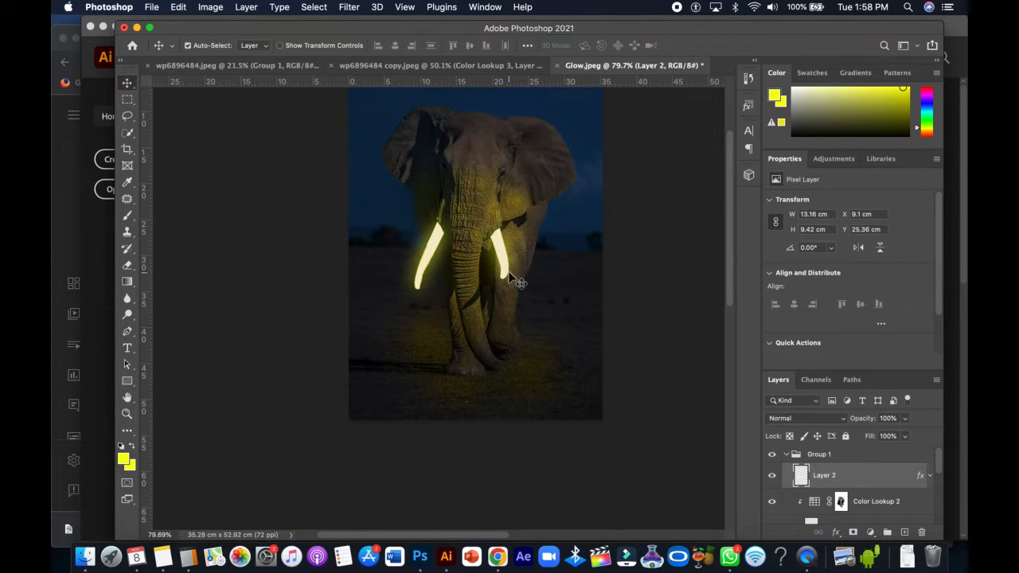
drag(500, 258, 471, 256)
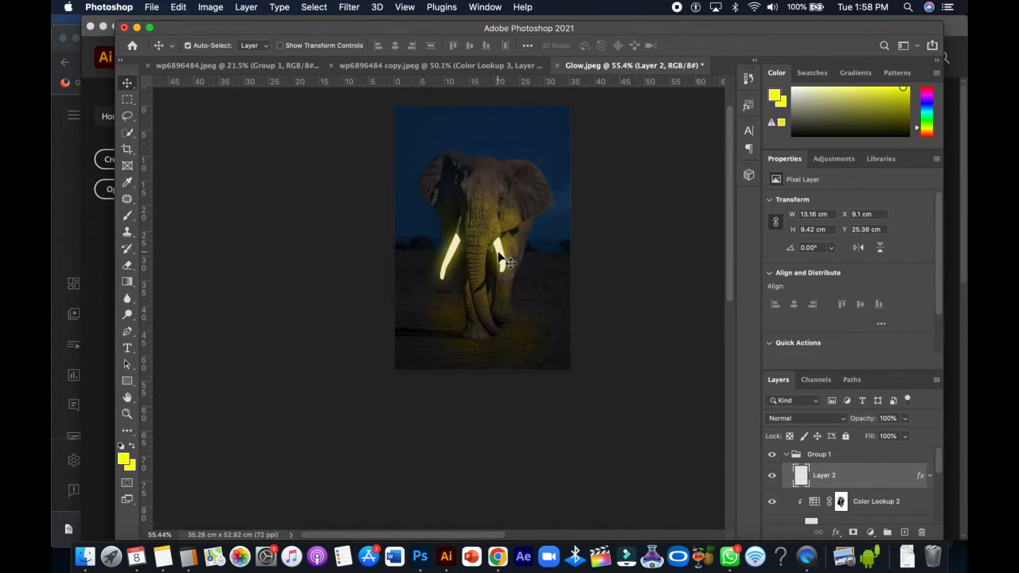